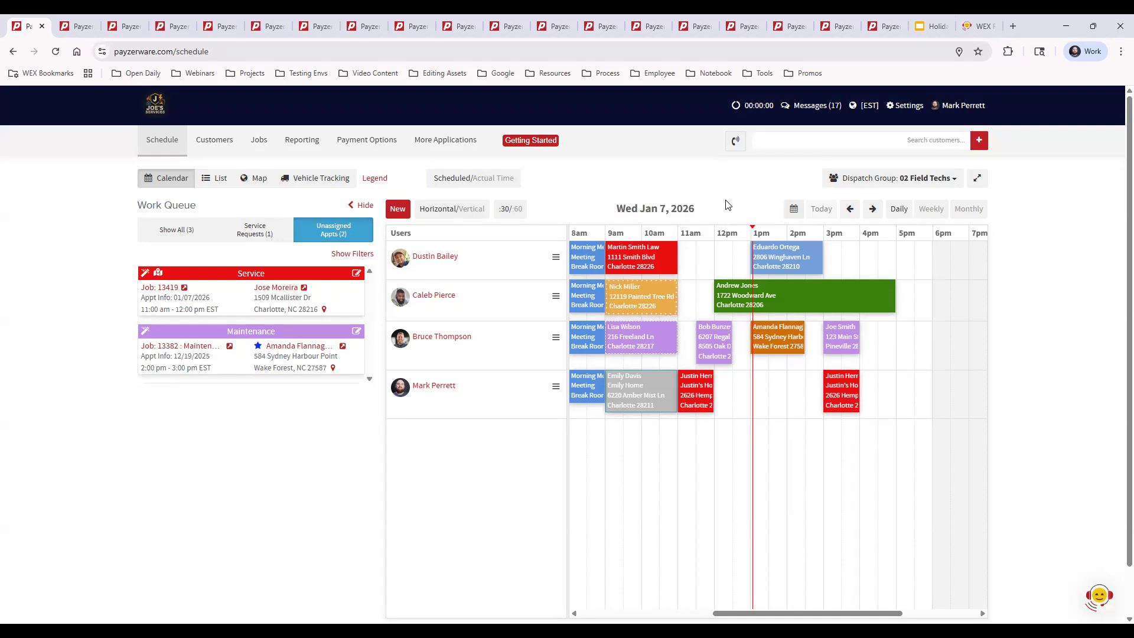
# Open the personal time zone setting for review and close it without saving.
pyautogui.click(869, 106)
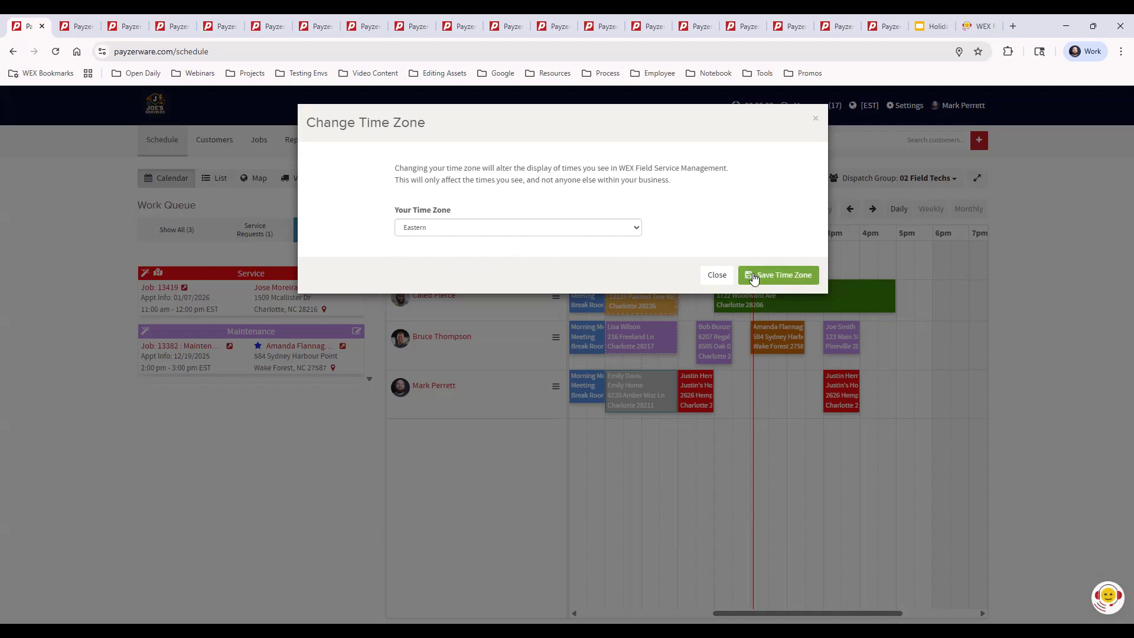
pyautogui.click(718, 276)
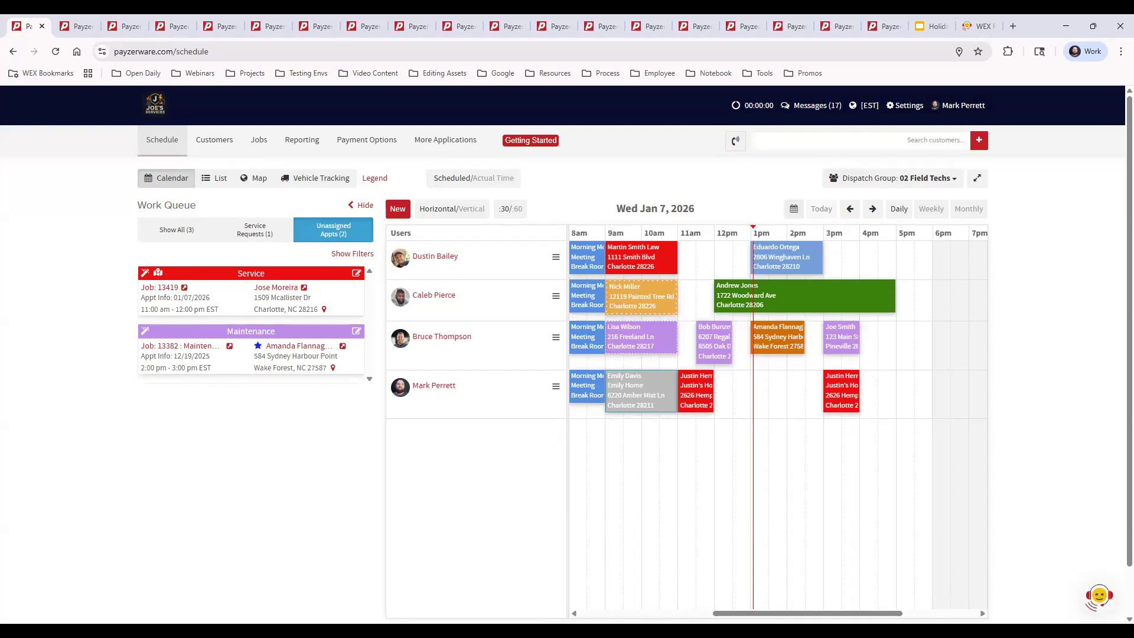
# Open the Appointment Notifications settings to view the default notification toggles.
pyautogui.click(908, 109)
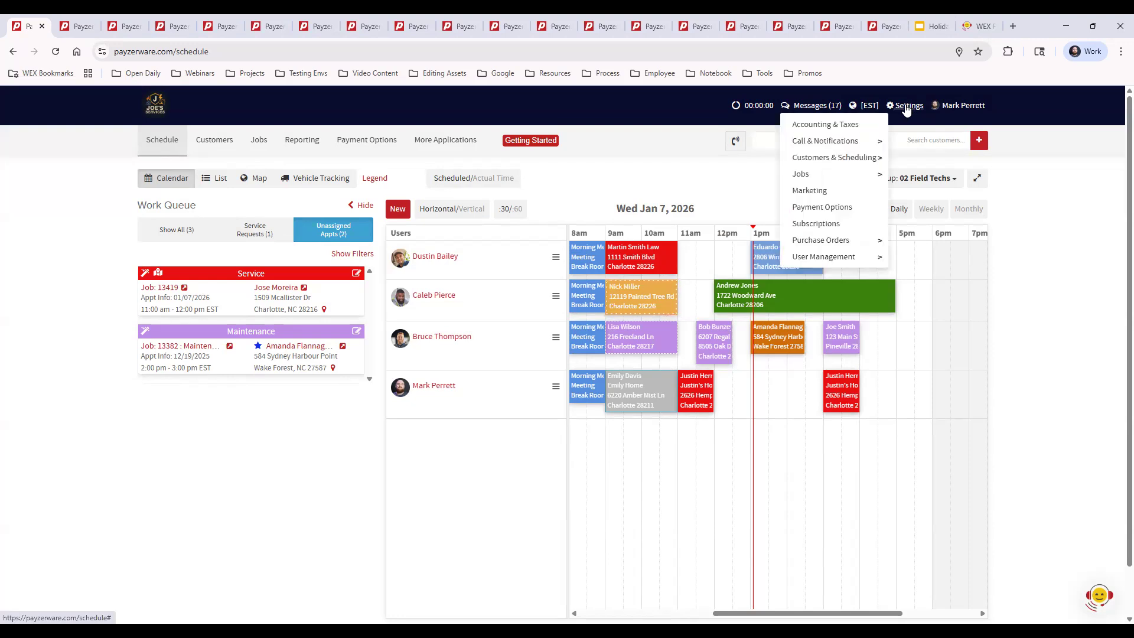
pyautogui.moveTo(809, 143)
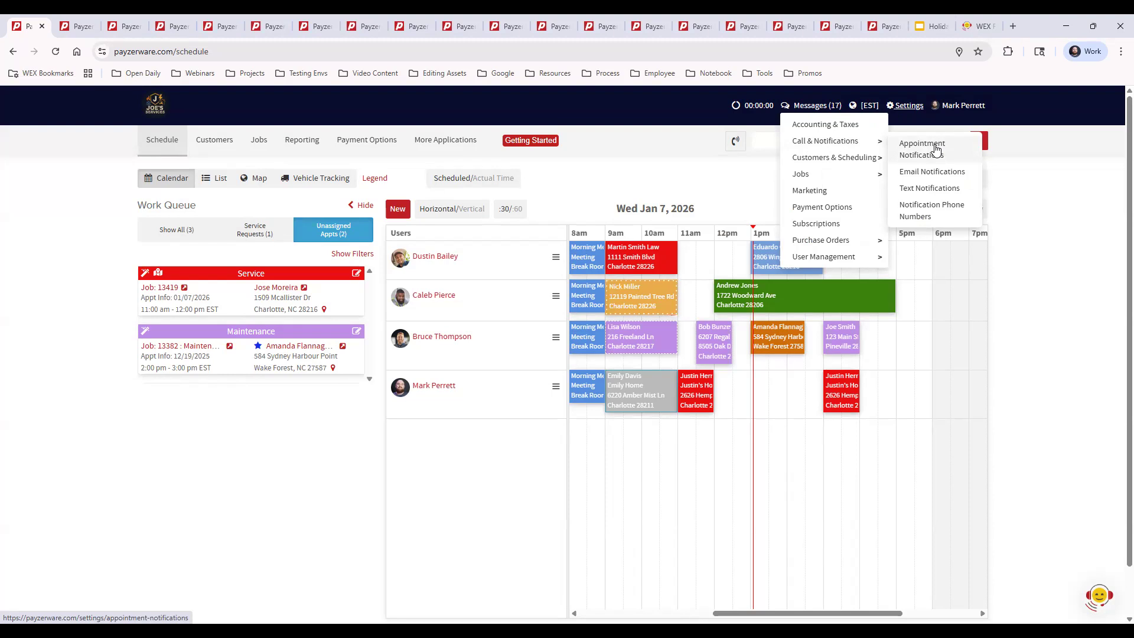
pyautogui.click(79, 26)
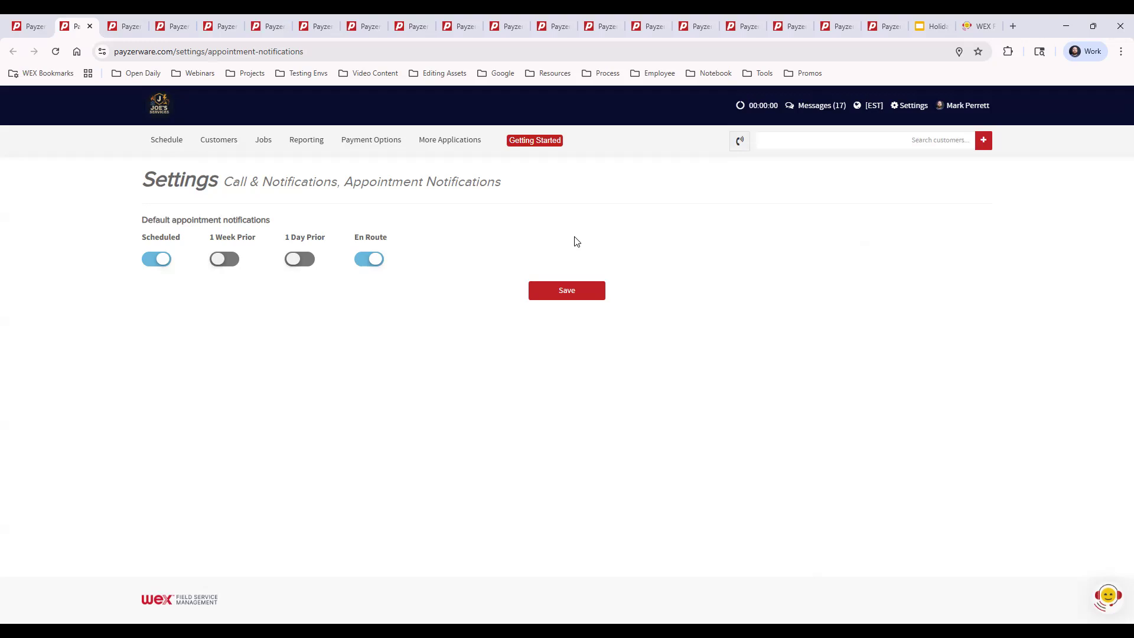
# Start a new appointment for an existing customer from the schedule and view its notification and reminder options.
pyautogui.click(26, 25)
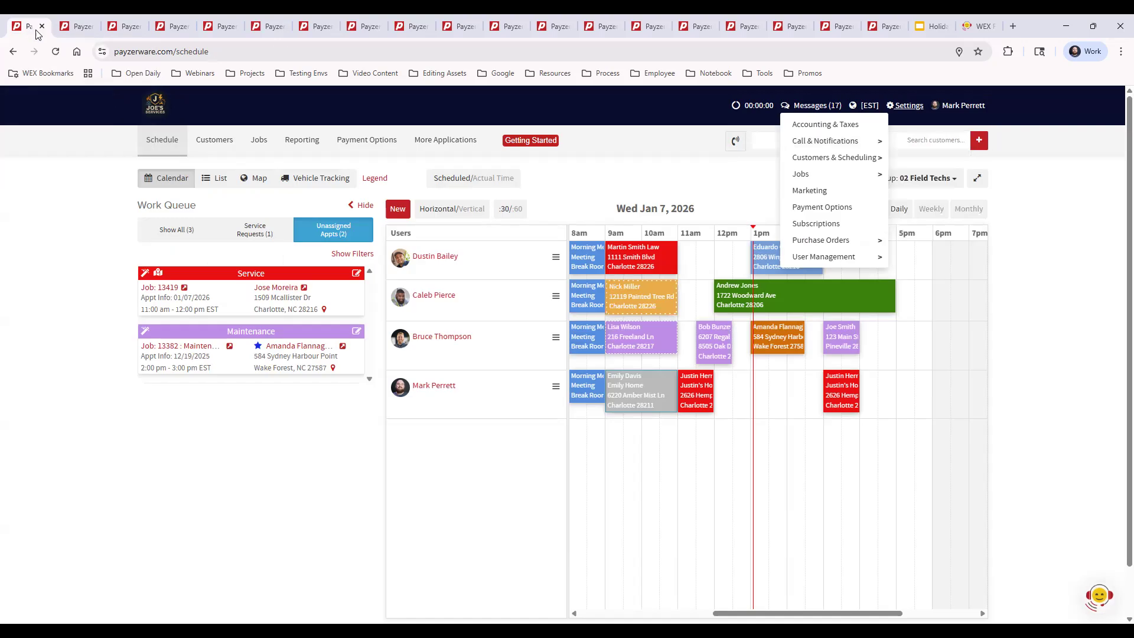
pyautogui.click(1051, 309)
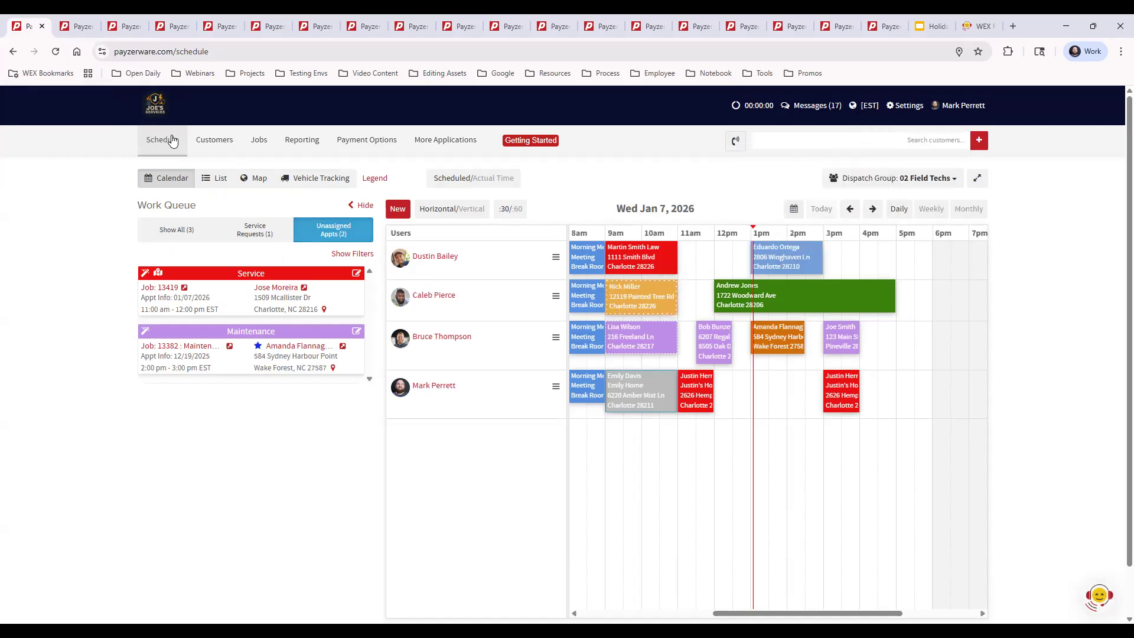
pyautogui.click(398, 210)
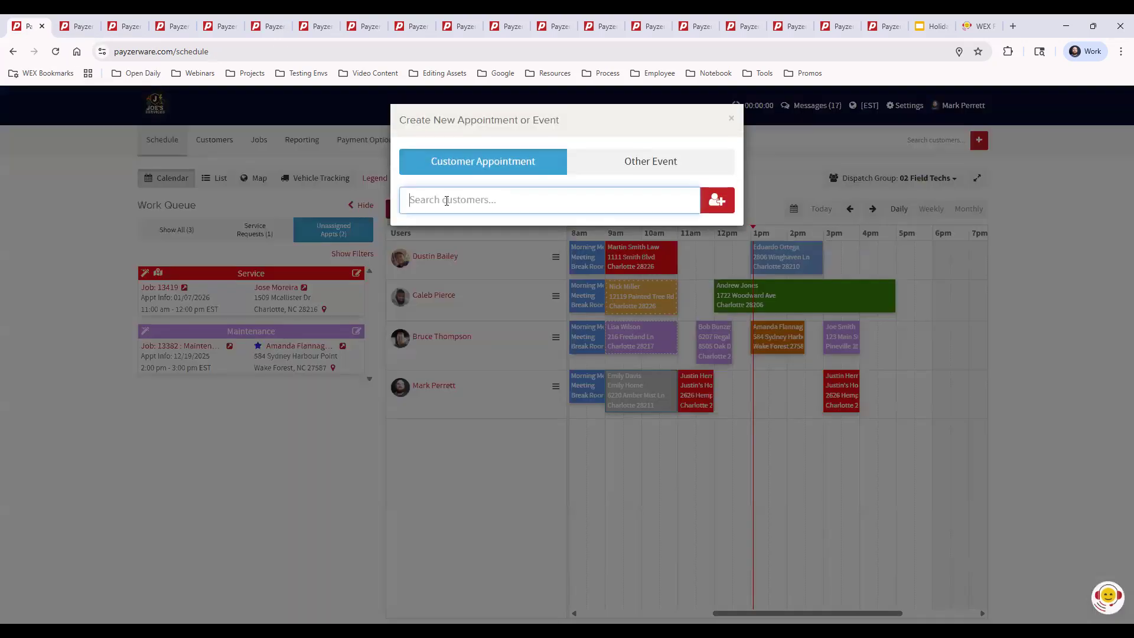
pyautogui.write('jose m')
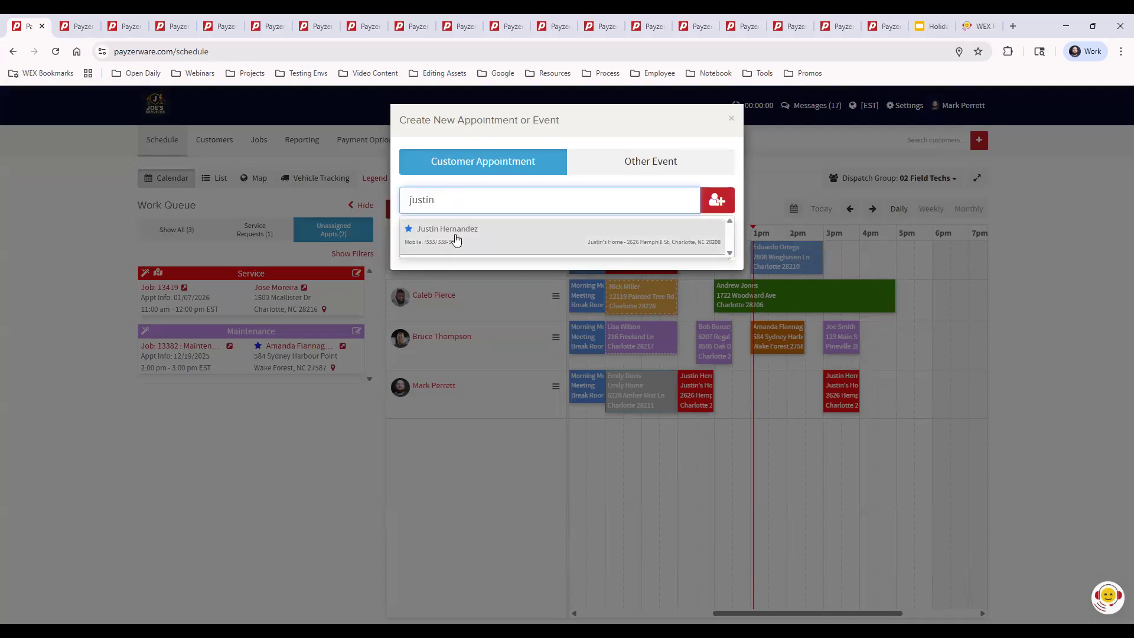
pyautogui.click(456, 233)
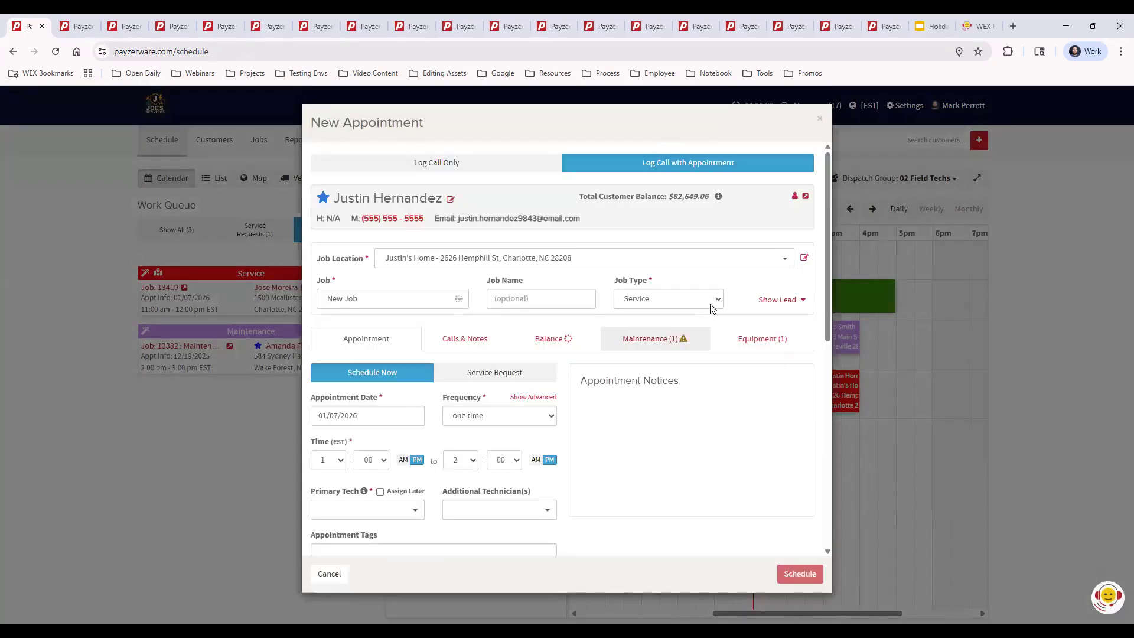
pyautogui.scroll(-10, 721, 357)
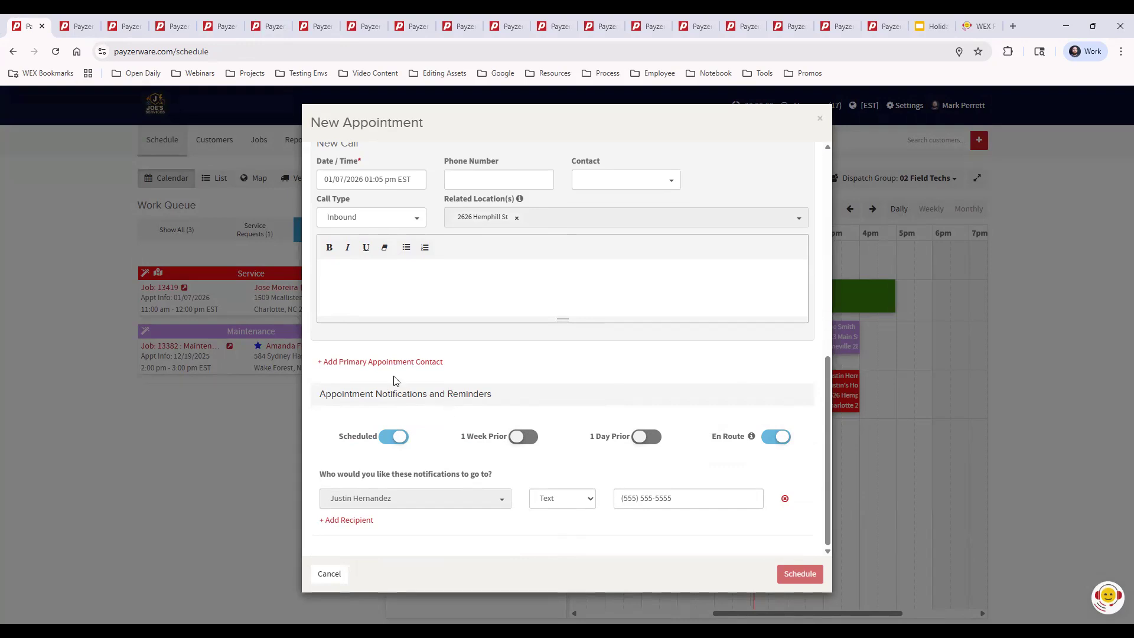
# Leave the appointment form, revisit the default appointment notification settings, and open the Email Notifications settings.
pyautogui.click(71, 26)
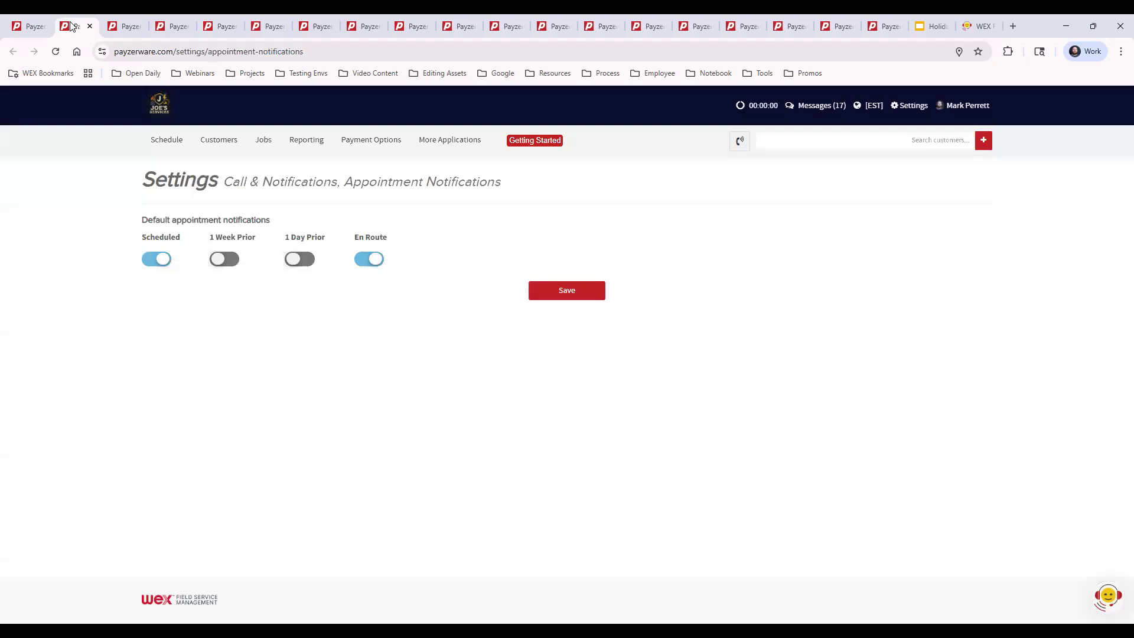
pyautogui.click(913, 110)
pyautogui.click(916, 109)
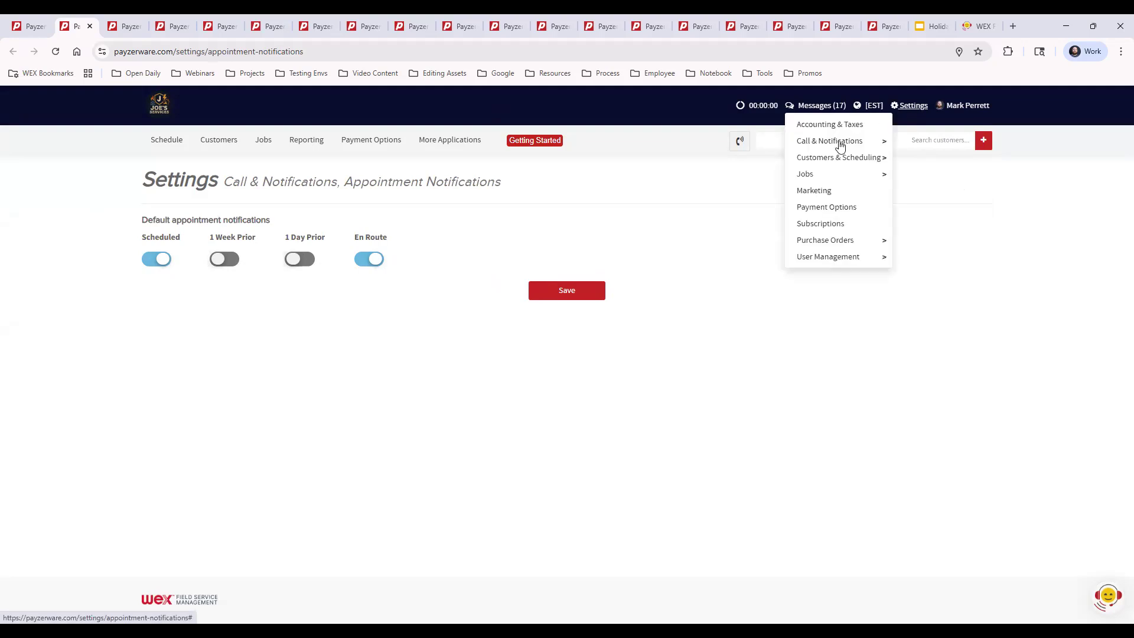
pyautogui.moveTo(803, 145)
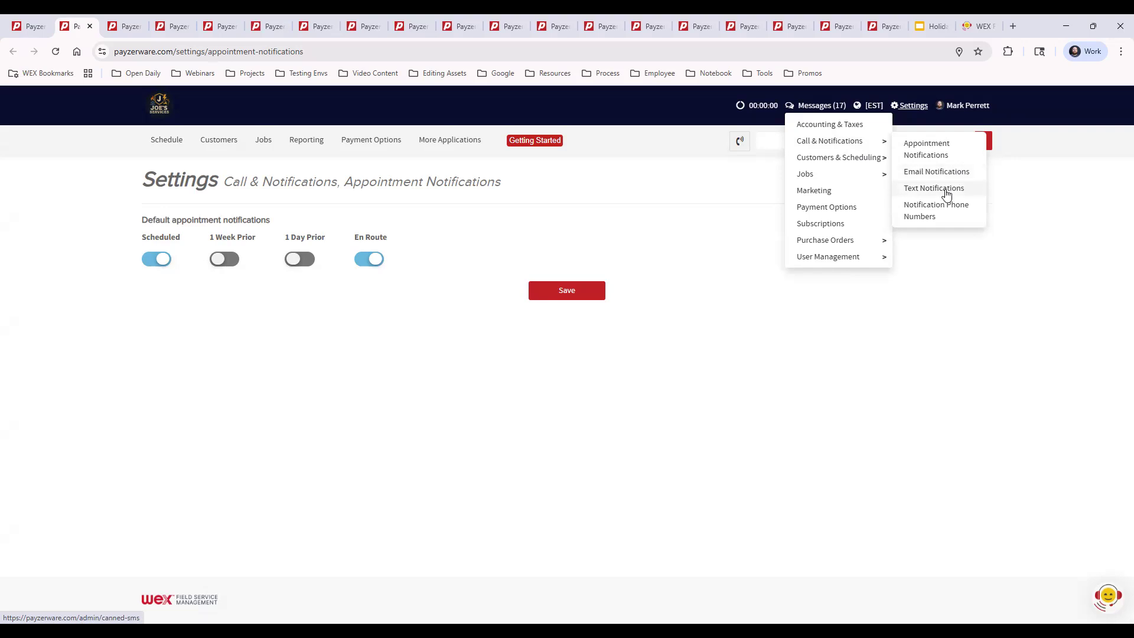
pyautogui.click(114, 27)
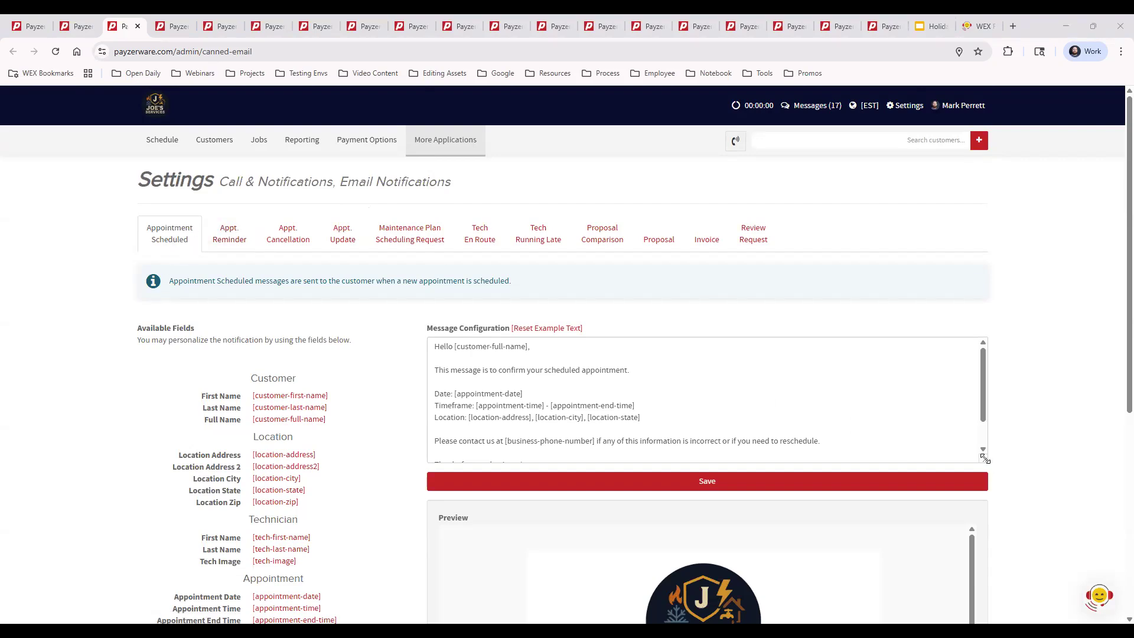
# Enlarge the Appointment Scheduled message box to show the full text and review the email preview beneath it.
pyautogui.moveTo(984, 459); pyautogui.dragTo(982, 544)
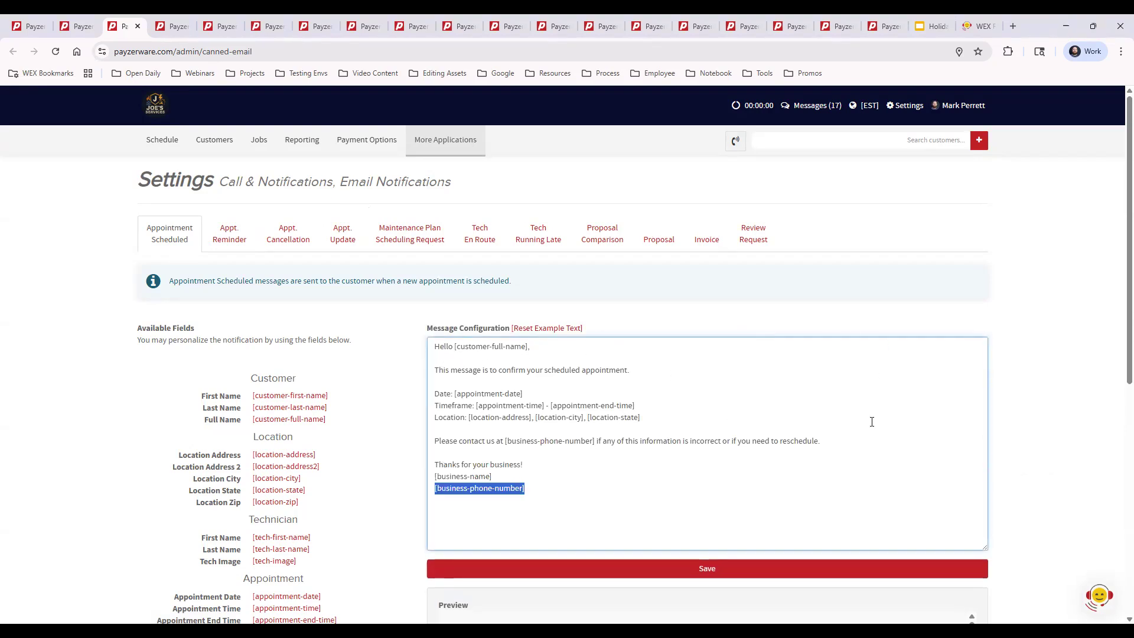
pyautogui.click(1068, 381)
pyautogui.scroll(-5, 1067, 383)
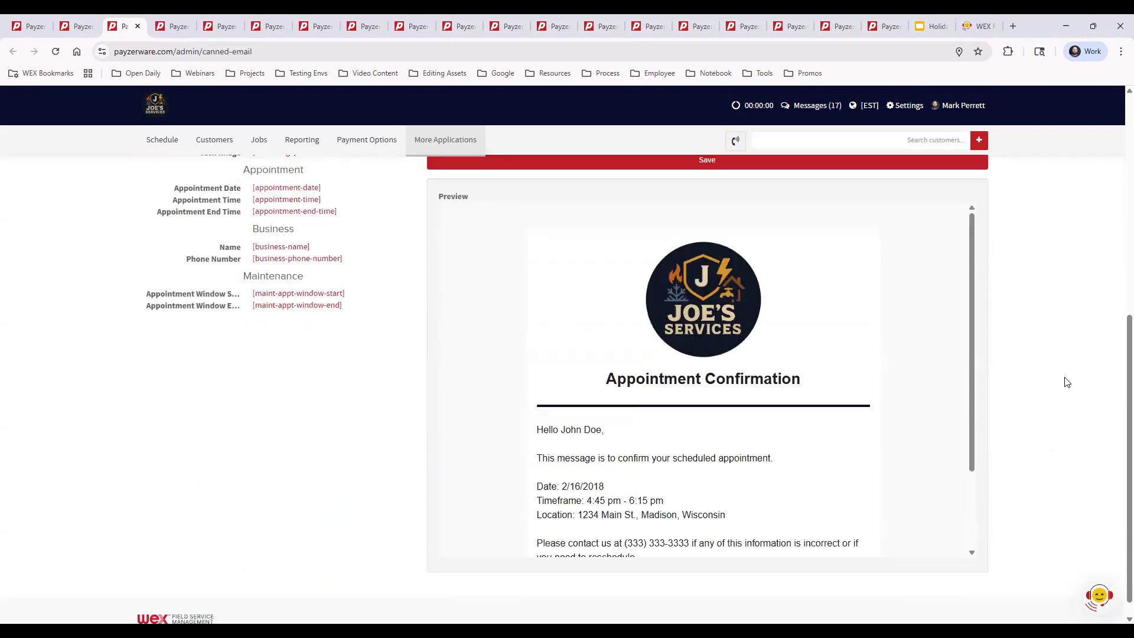
pyautogui.scroll(-1, 746, 388)
pyautogui.scroll(-2, 746, 388)
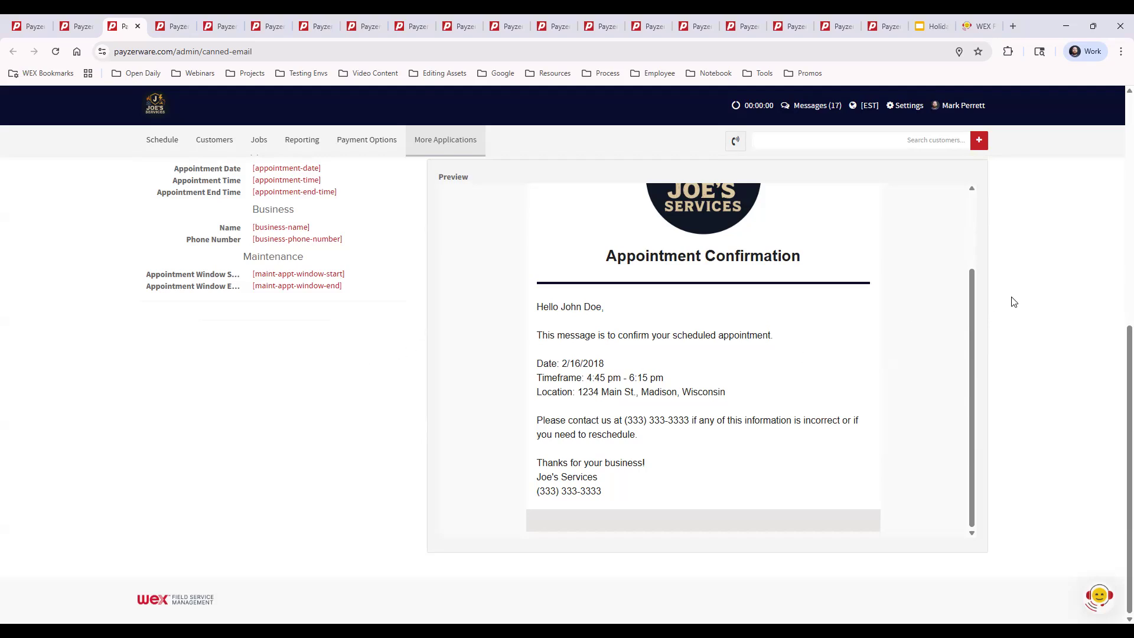
pyautogui.scroll(5, 1014, 302)
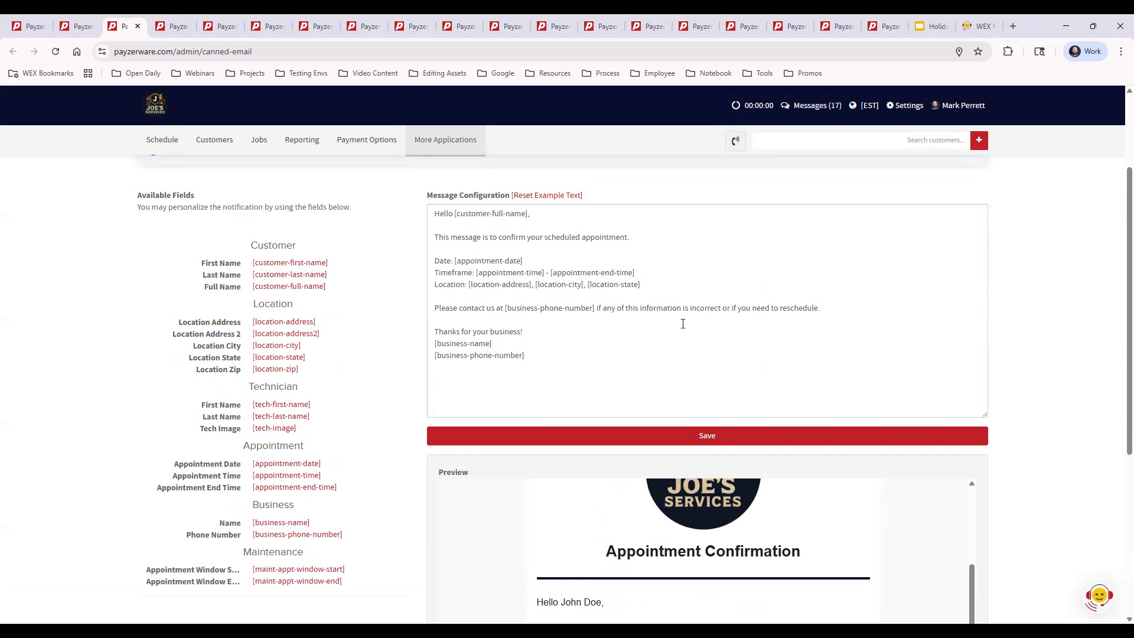
pyautogui.scroll(3, 399, 319)
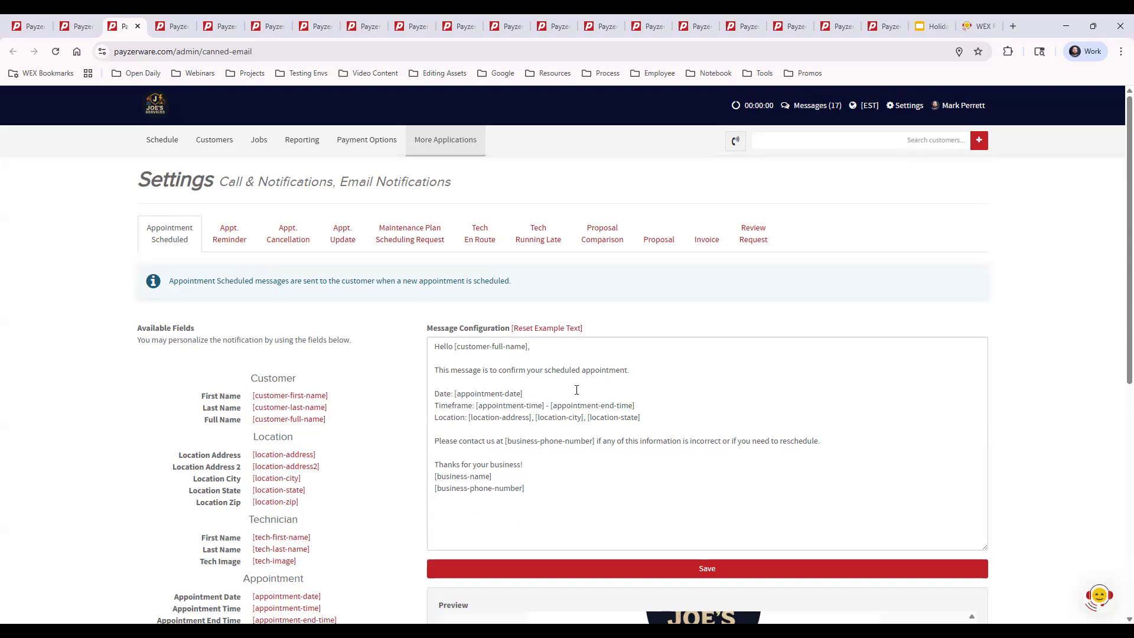
# Examine the Timeframe label and the [appointment-end-time] field in the Appointment Scheduled message, and compare them with the preview.
pyautogui.click(435, 407)
pyautogui.moveTo(436, 406); pyautogui.dragTo(473, 406)
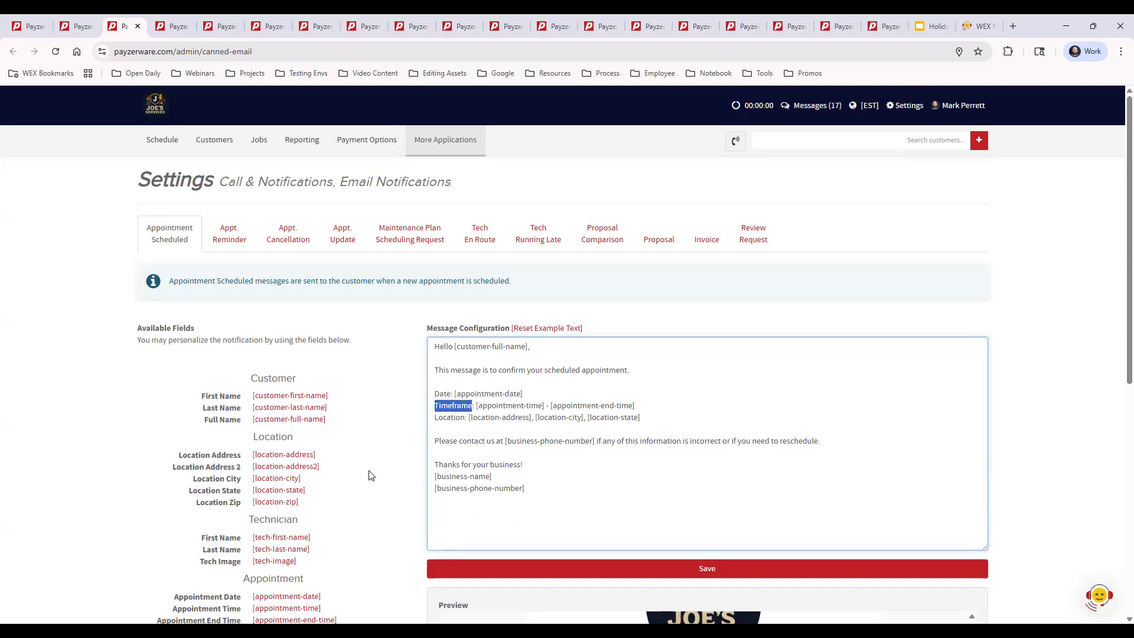
pyautogui.scroll(-1, 365, 493)
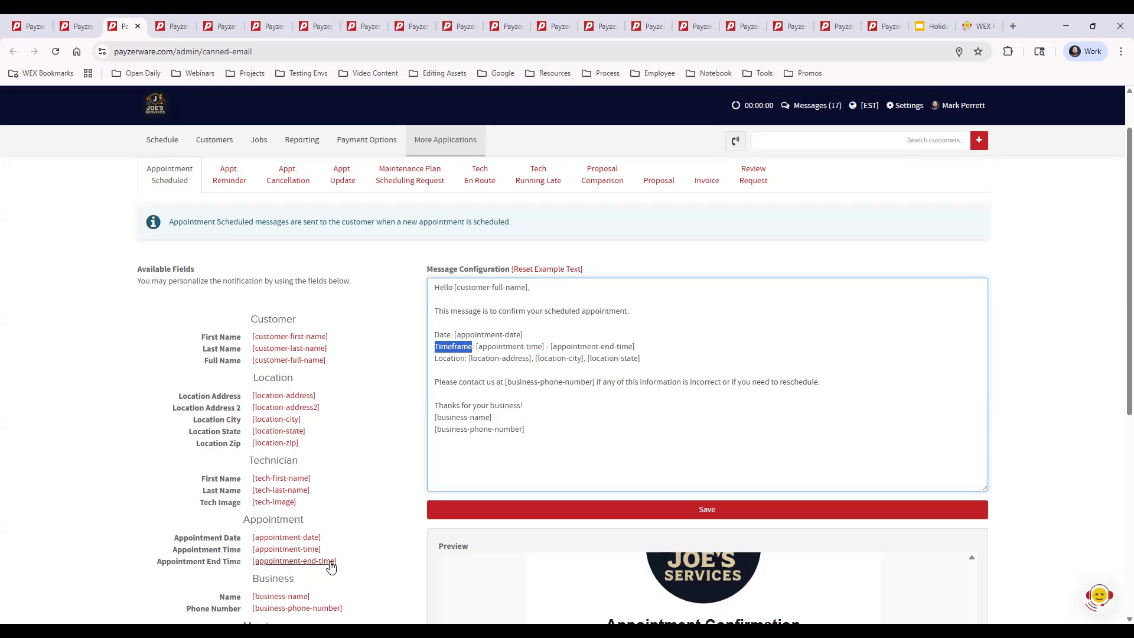
pyautogui.moveTo(661, 348); pyautogui.dragTo(550, 347)
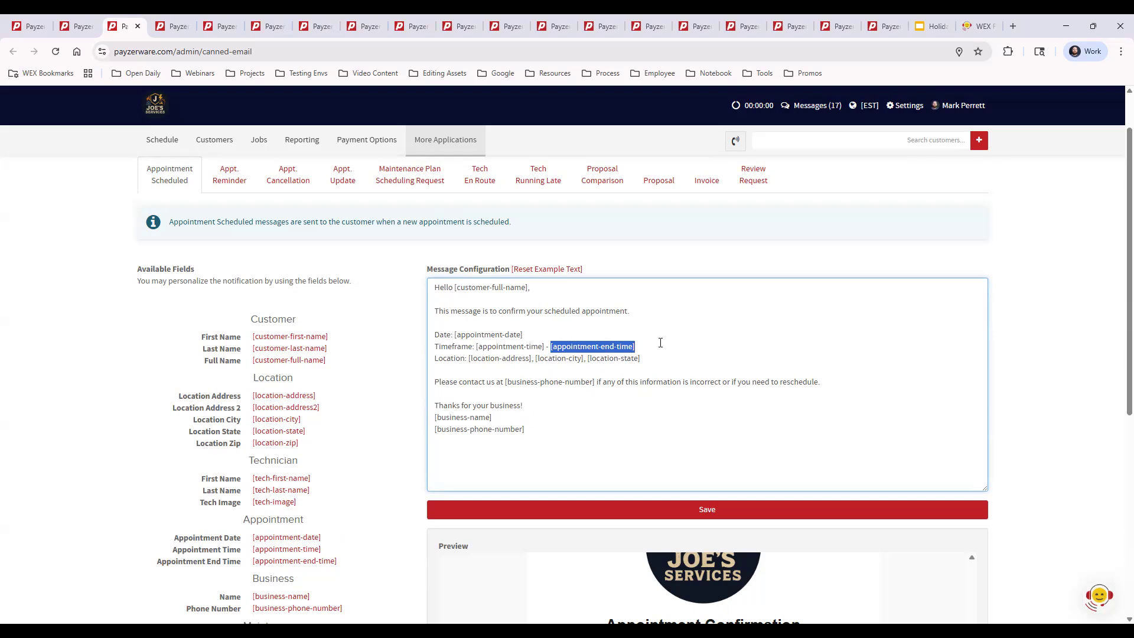
pyautogui.click(661, 343)
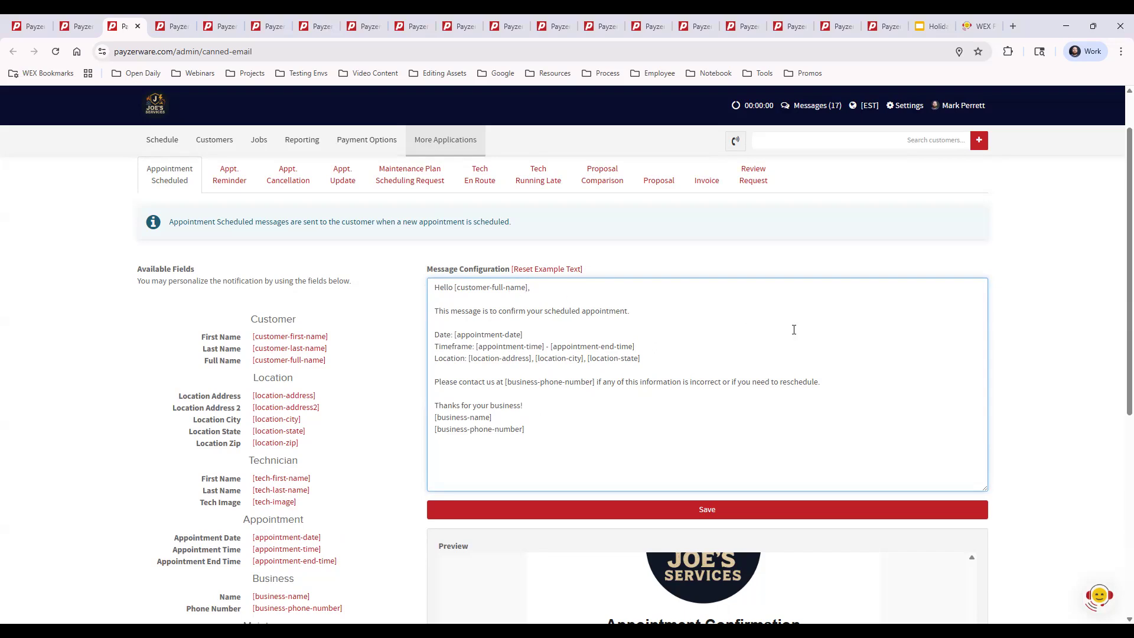
pyautogui.scroll(-3, 1049, 362)
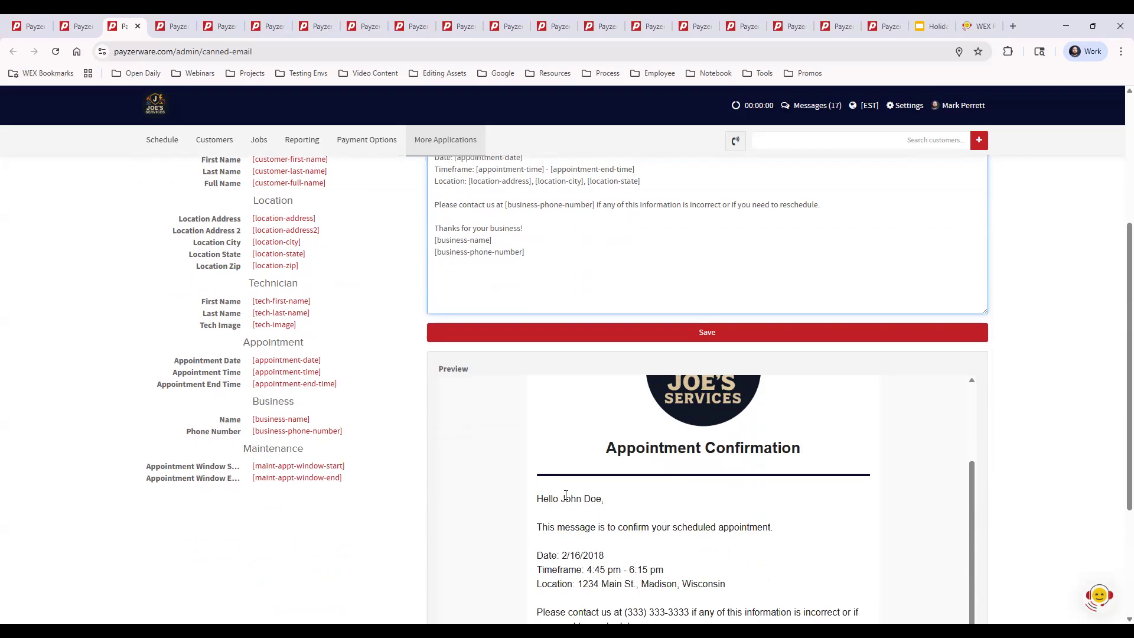
# Replace [customer-full-name] in the Appointment Scheduled greeting with the [customer-first-name] field and check the preview.
pyautogui.scroll(2, 609, 496)
pyautogui.scroll(2, 1053, 416)
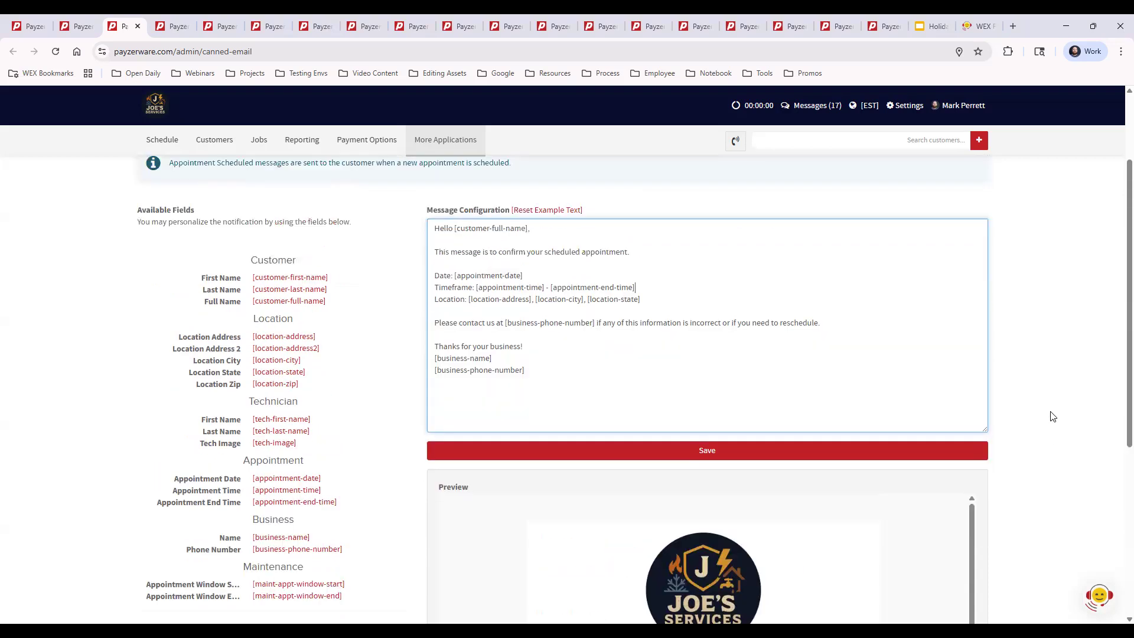
pyautogui.scroll(1, 1052, 416)
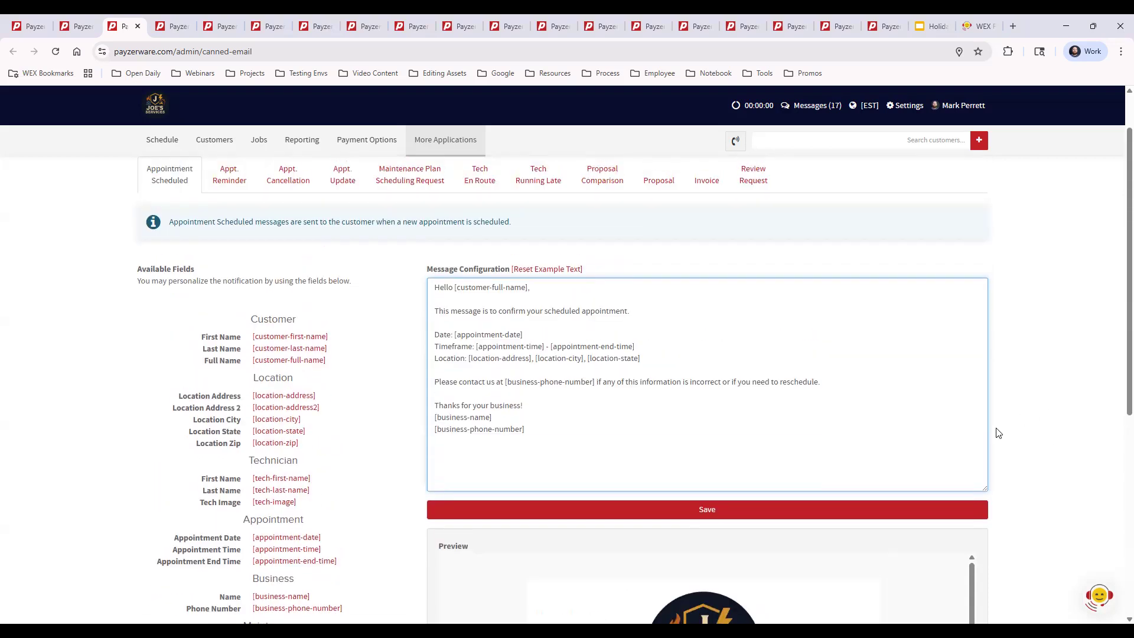
pyautogui.doubleClick(528, 288)
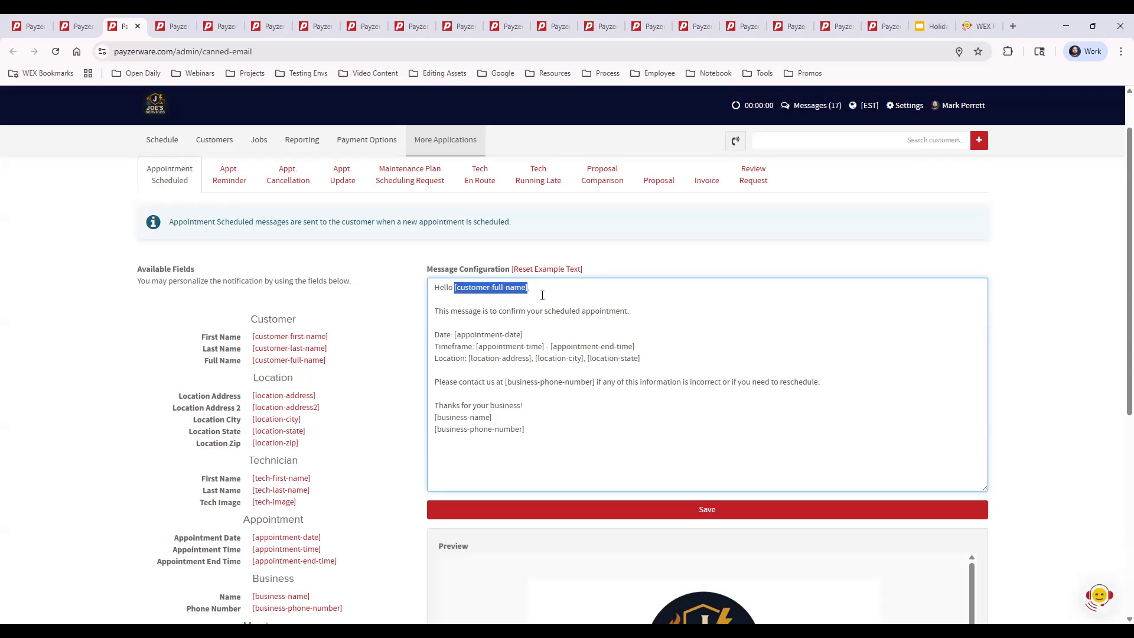
pyautogui.press('BackSpace')
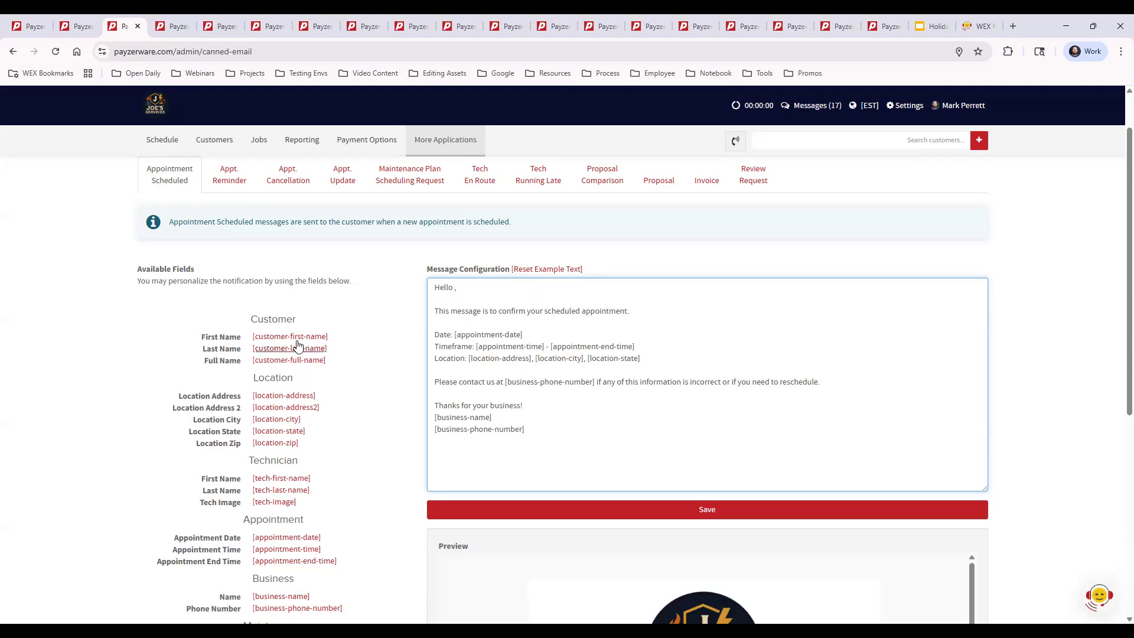
pyautogui.click(296, 340)
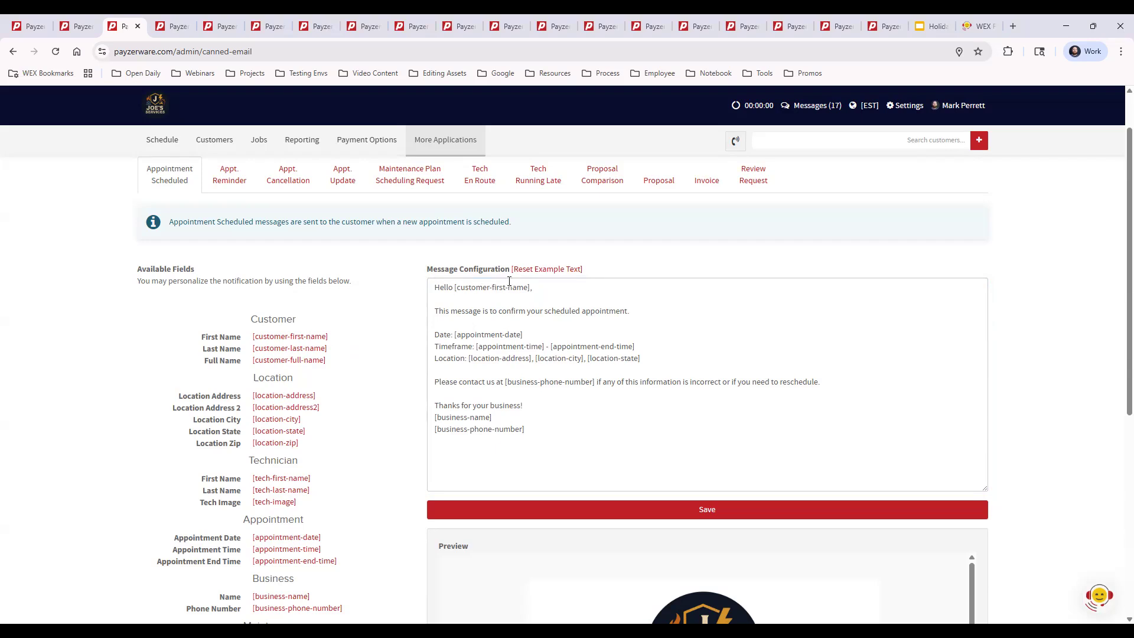
pyautogui.scroll(-5, 591, 413)
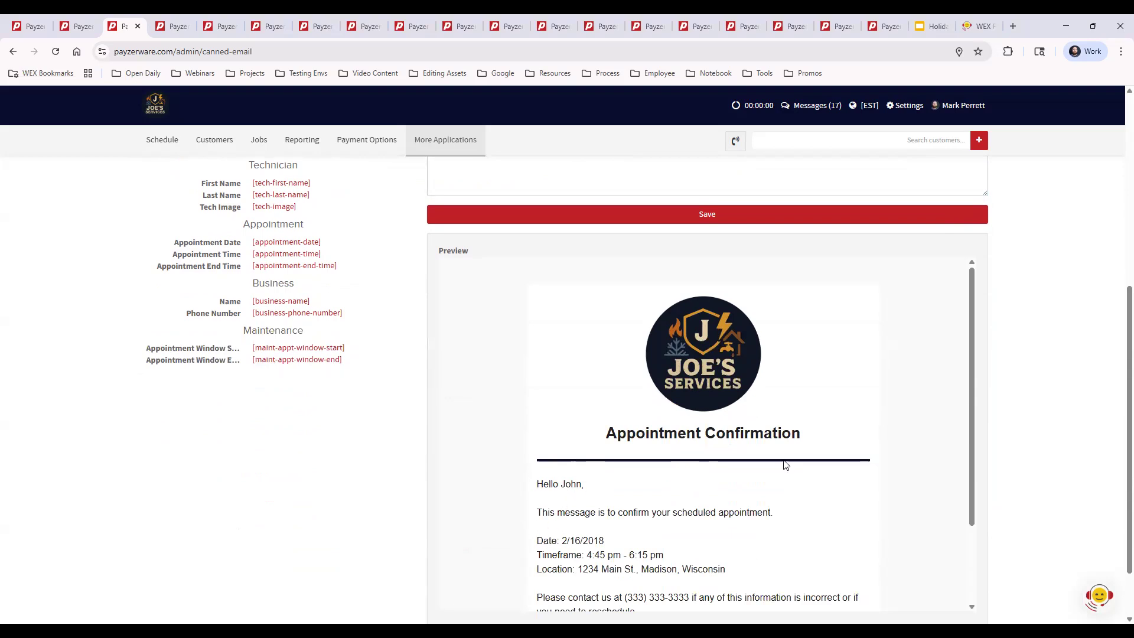
# View the Appt. Reminder and Appt. Cancellation email templates.
pyautogui.scroll(6, 1025, 420)
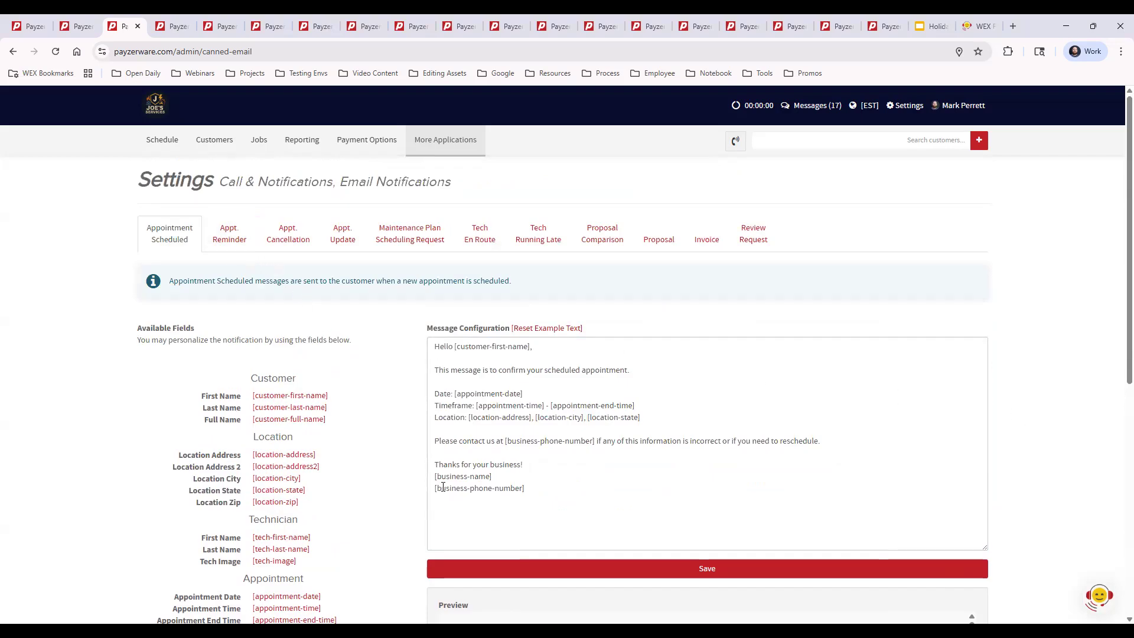
pyautogui.click(224, 234)
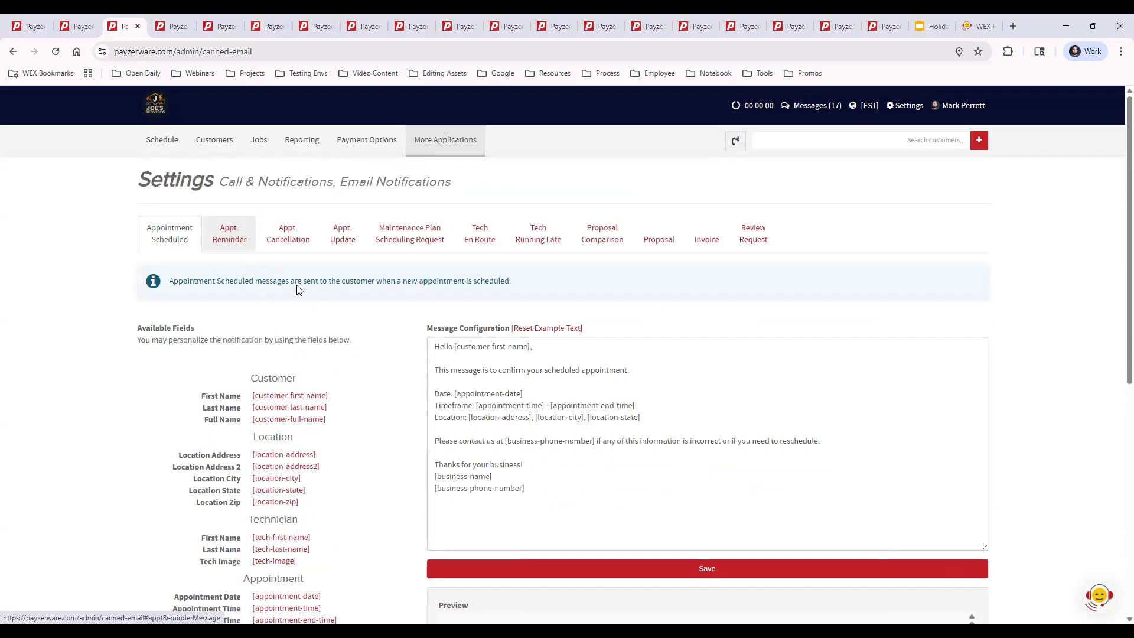
pyautogui.click(287, 234)
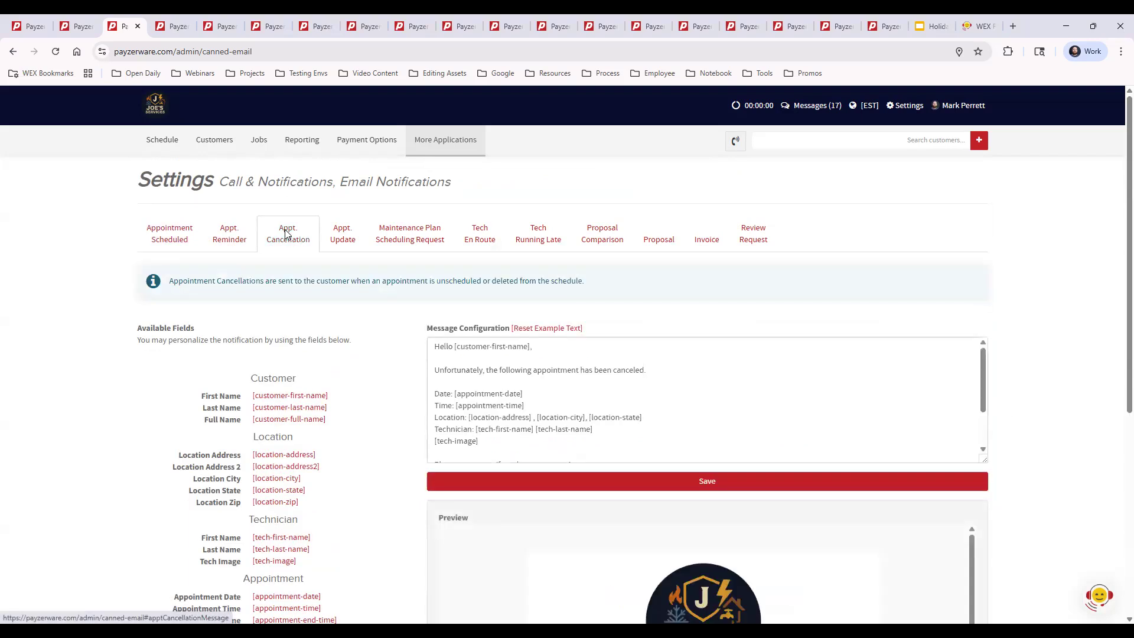
# View the Appt. Update, Maintenance Plan Scheduling Request and Tech En Route email templates.
pyautogui.click(341, 240)
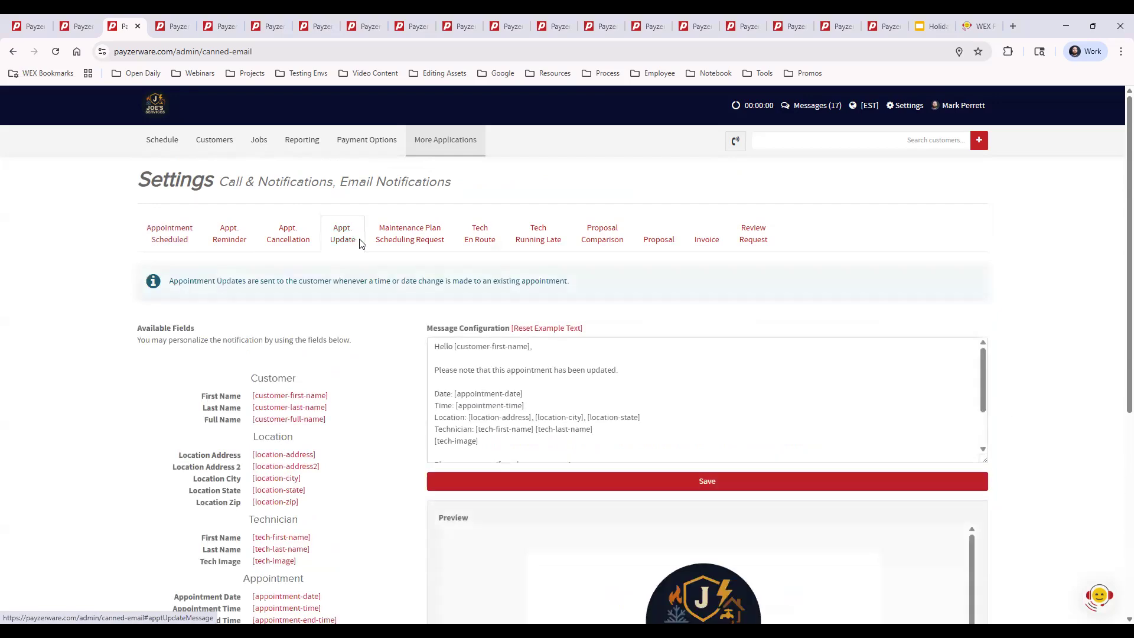
pyautogui.click(425, 234)
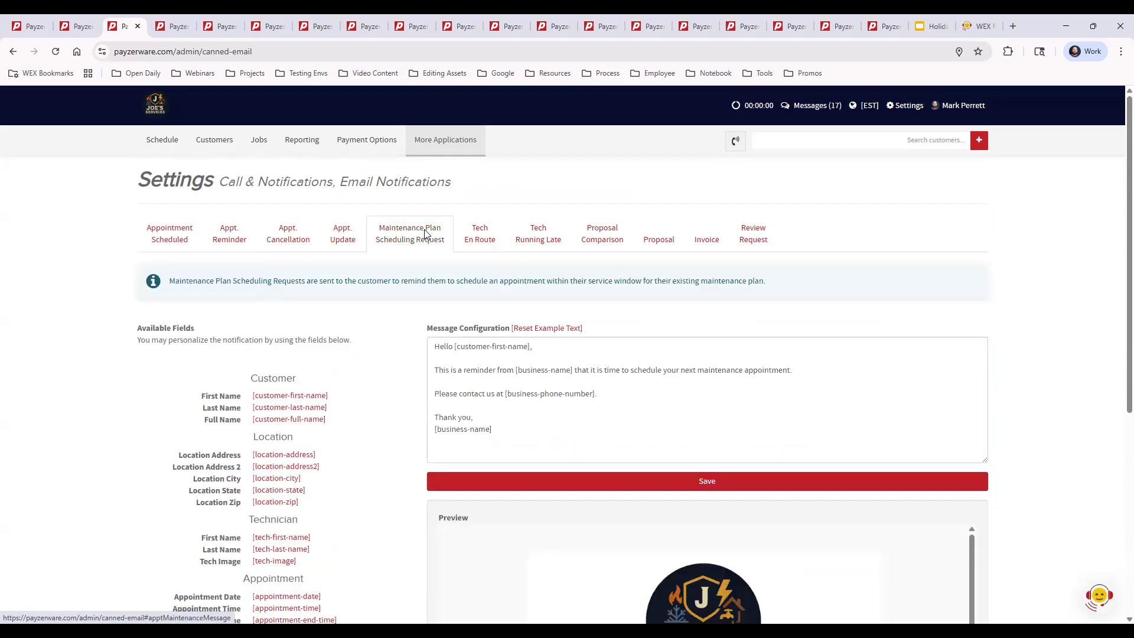
pyautogui.click(485, 236)
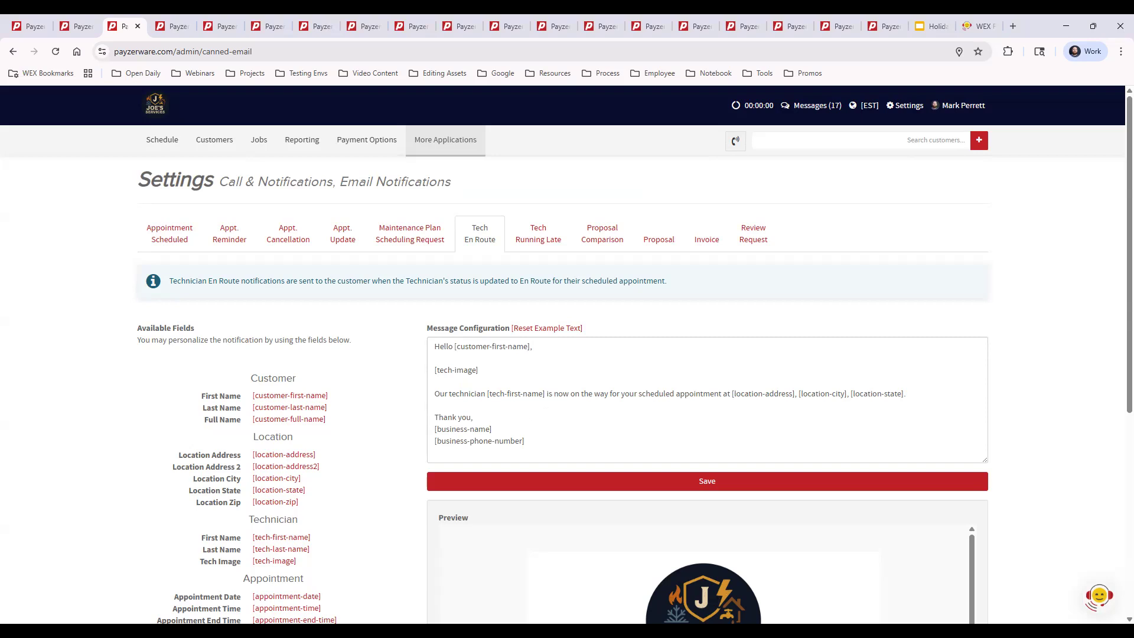
# Switch to the Text Notification settings and review the Appt. Scheduled message and its phone preview.
pyautogui.click(171, 26)
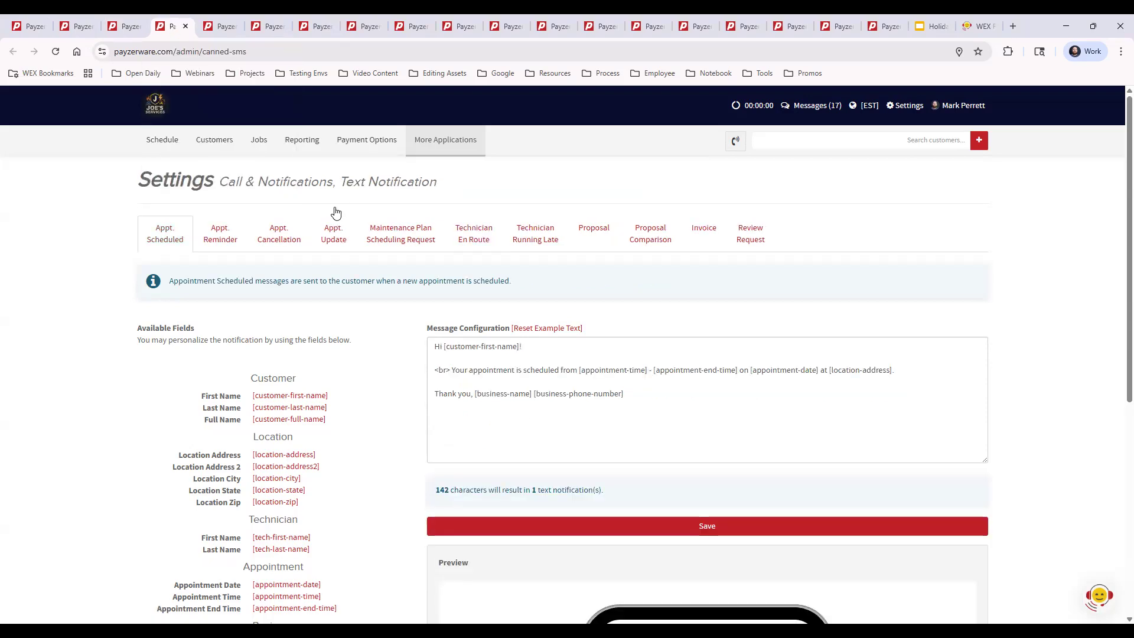
pyautogui.moveTo(346, 181); pyautogui.dragTo(461, 187)
pyautogui.click(469, 188)
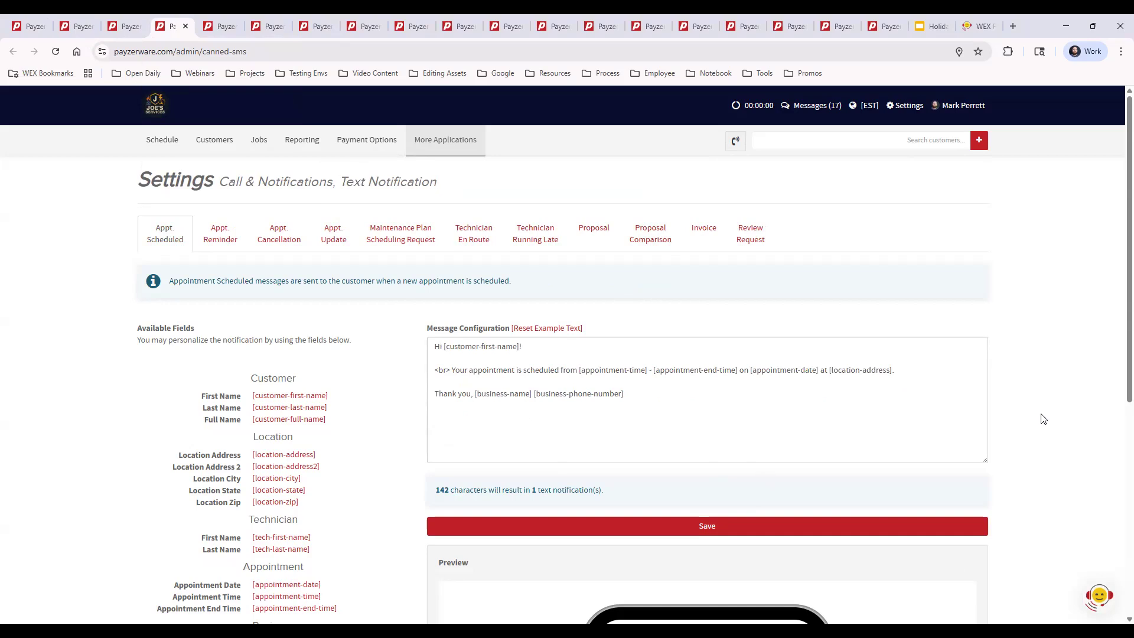
pyautogui.scroll(-1, 1043, 418)
pyautogui.scroll(-4, 1043, 419)
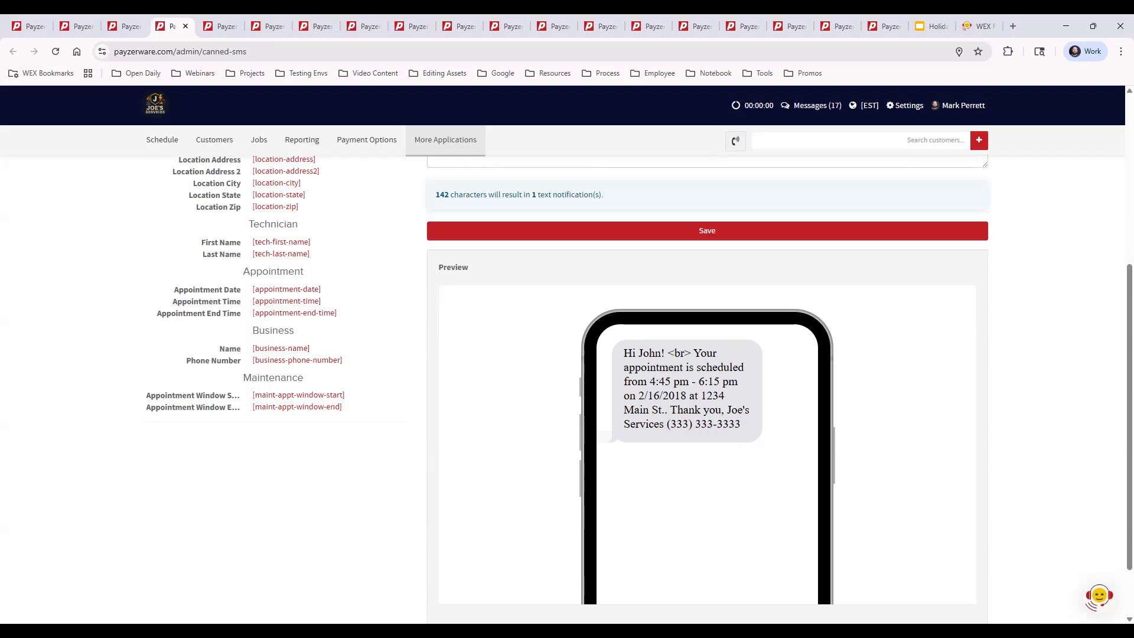
# Open the Business Hours settings, review the weekly and special hours, and save the page.
pyautogui.click(907, 106)
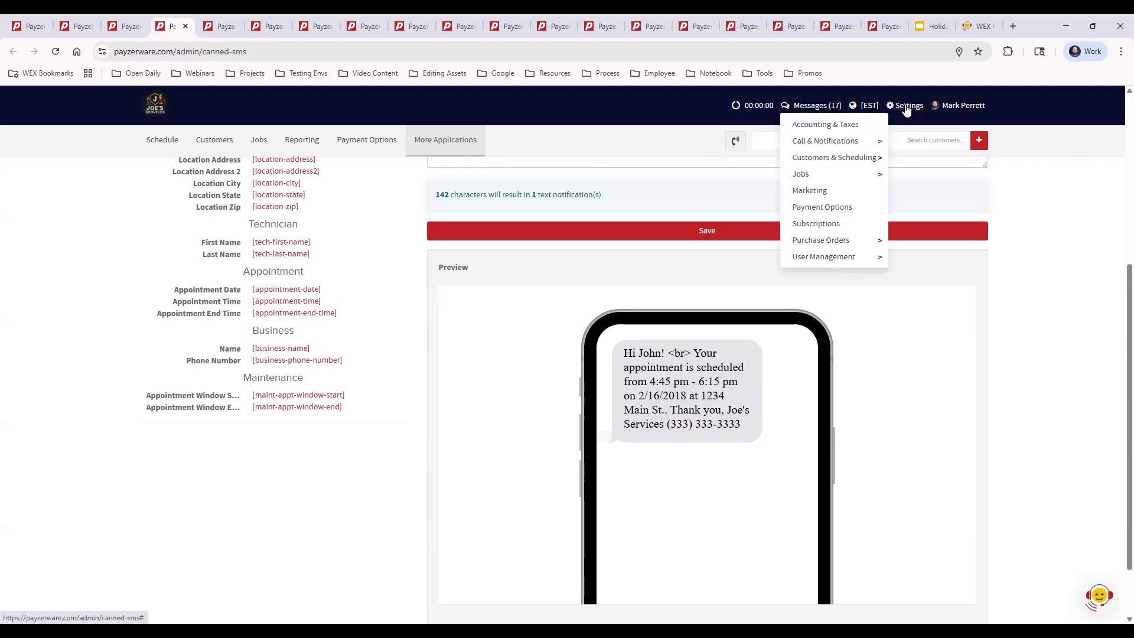
pyautogui.moveTo(801, 165)
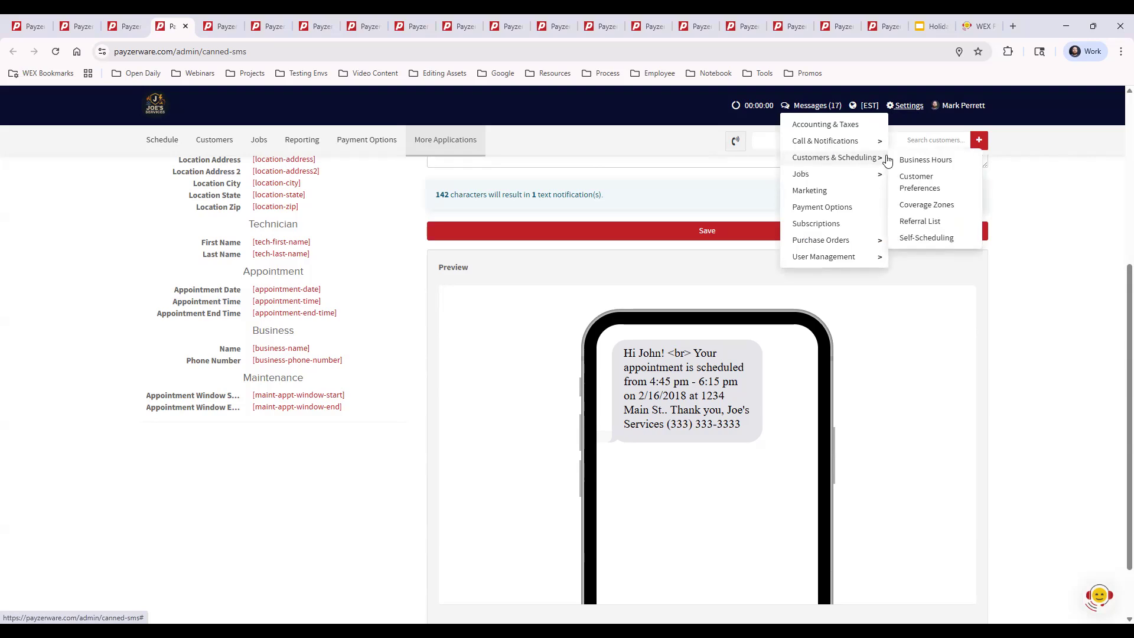
pyautogui.click(944, 165)
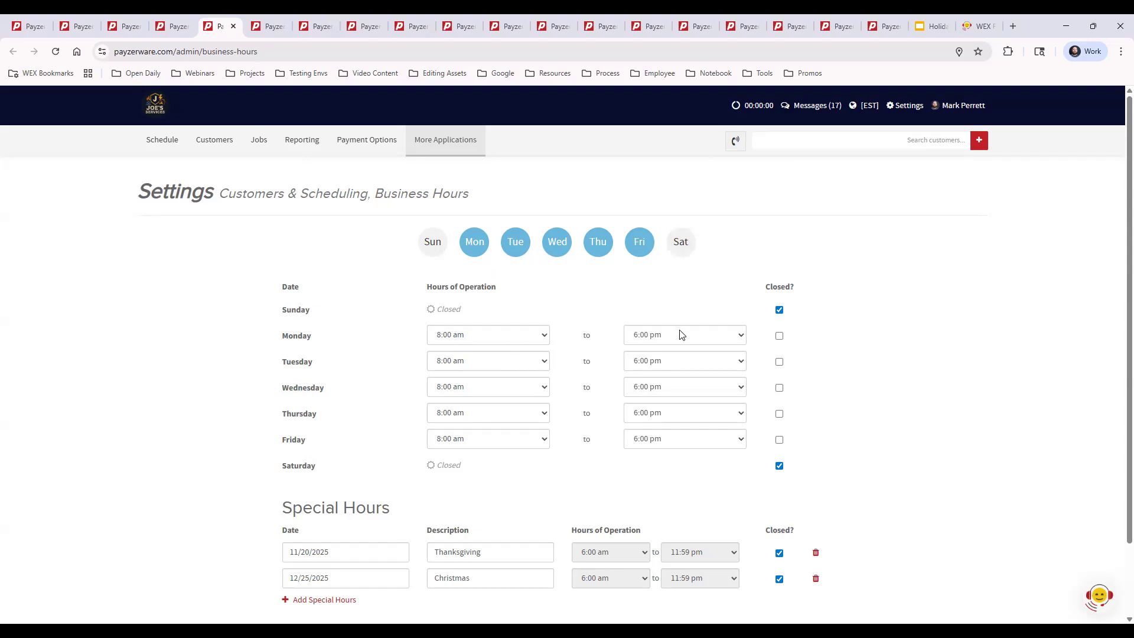
pyautogui.scroll(-2, 892, 336)
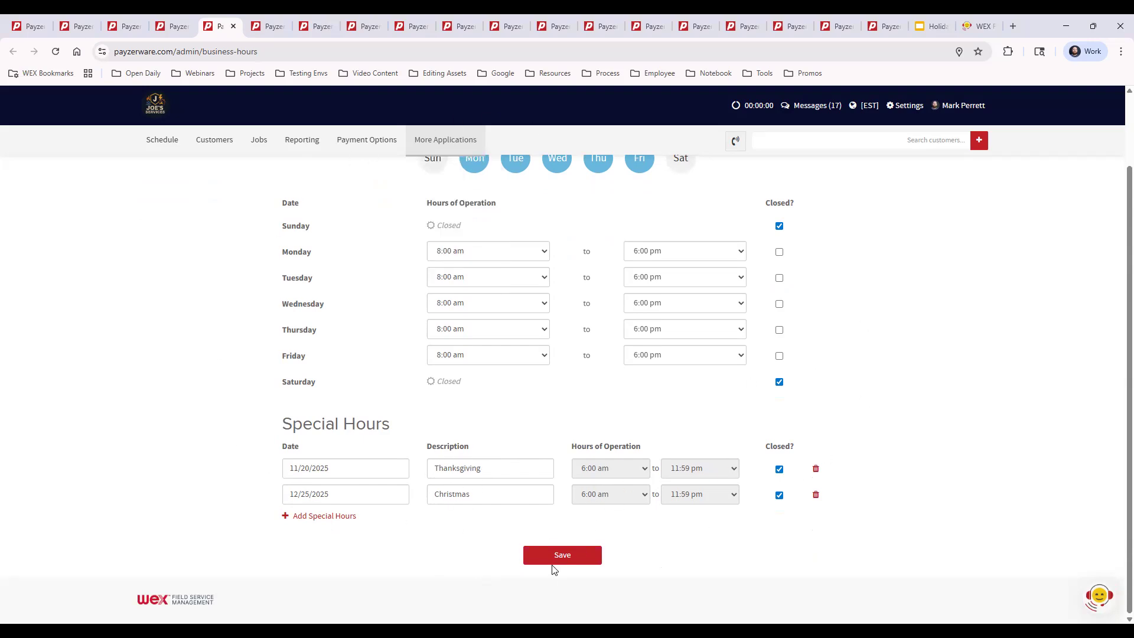
pyautogui.click(600, 561)
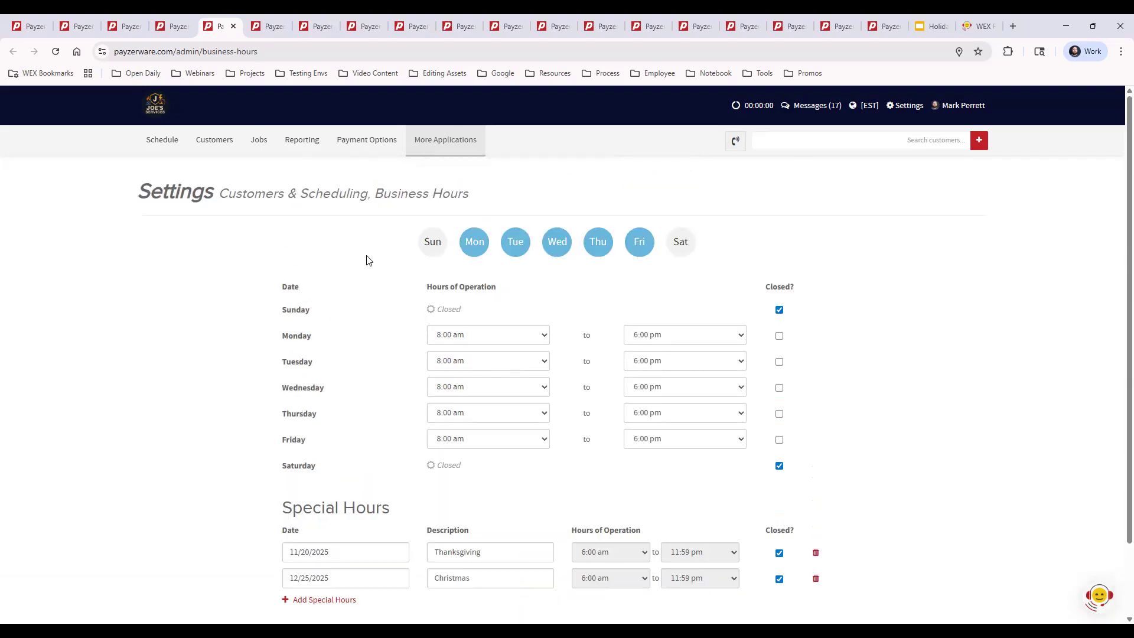
# Check the shaded closed hours before 8am on the schedule, opening and dismissing a new appointment in that period.
pyautogui.click(182, 152)
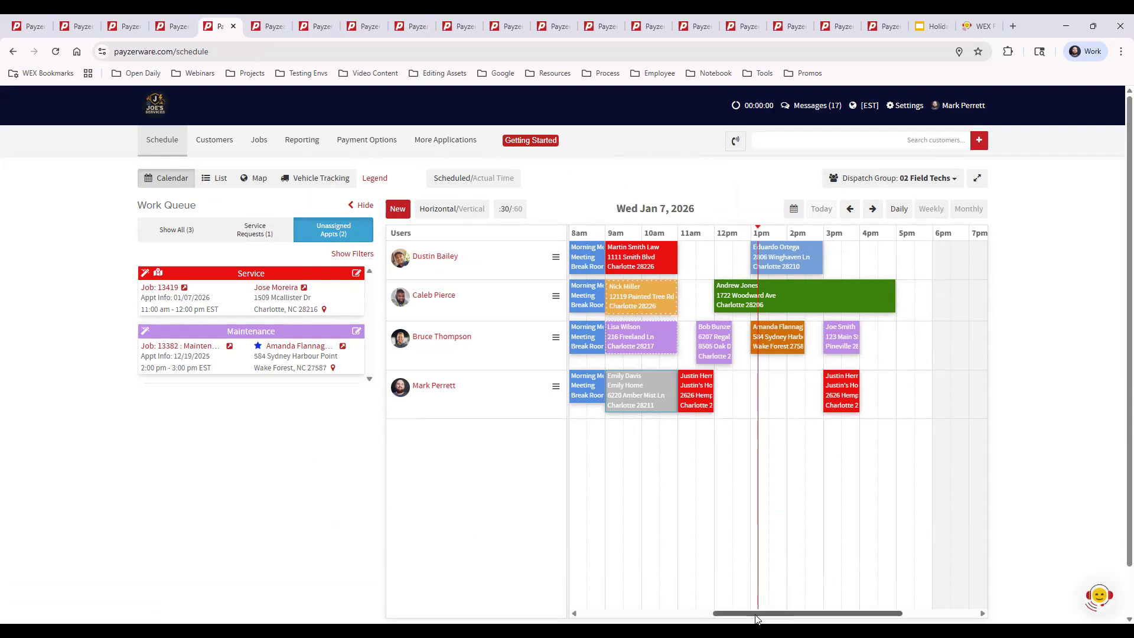
pyautogui.moveTo(808, 613); pyautogui.dragTo(700, 613)
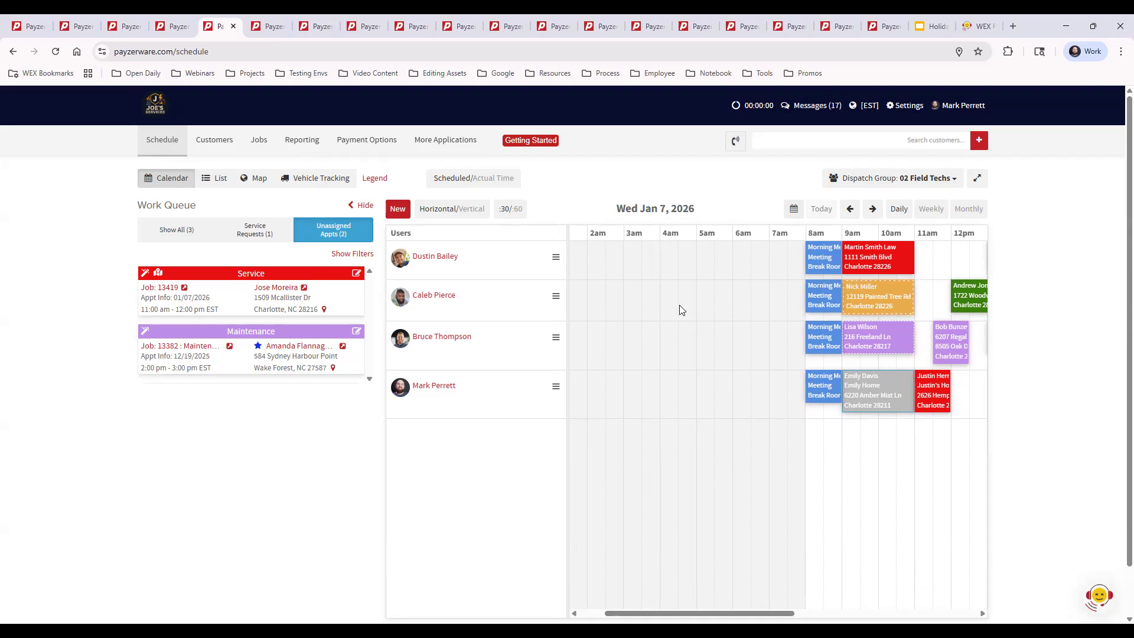
pyautogui.click(666, 297)
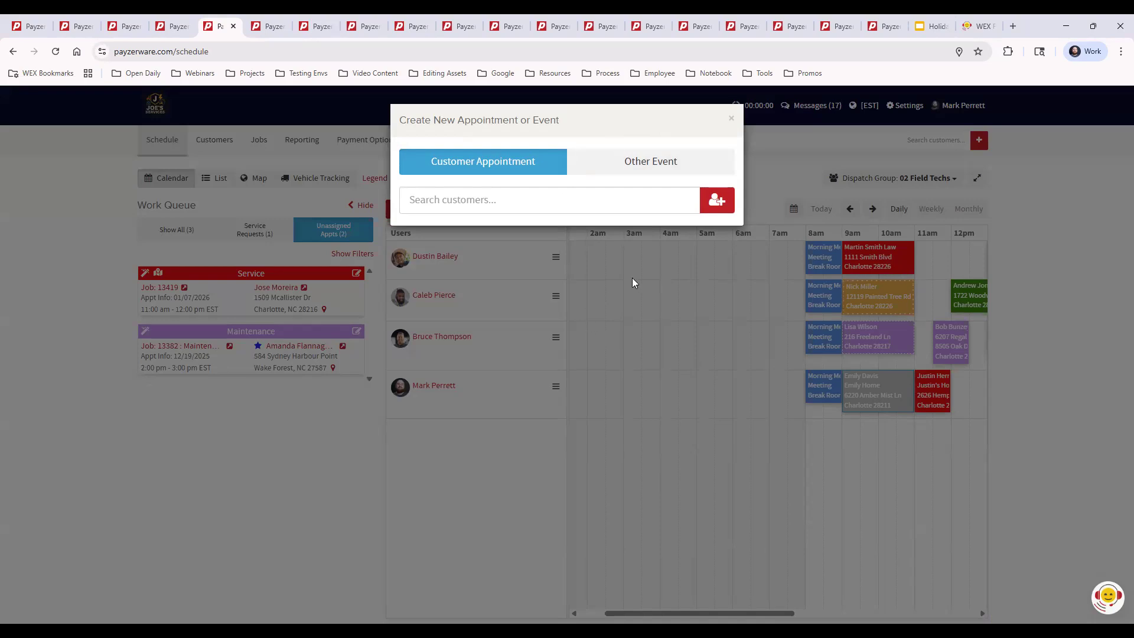
pyautogui.click(731, 120)
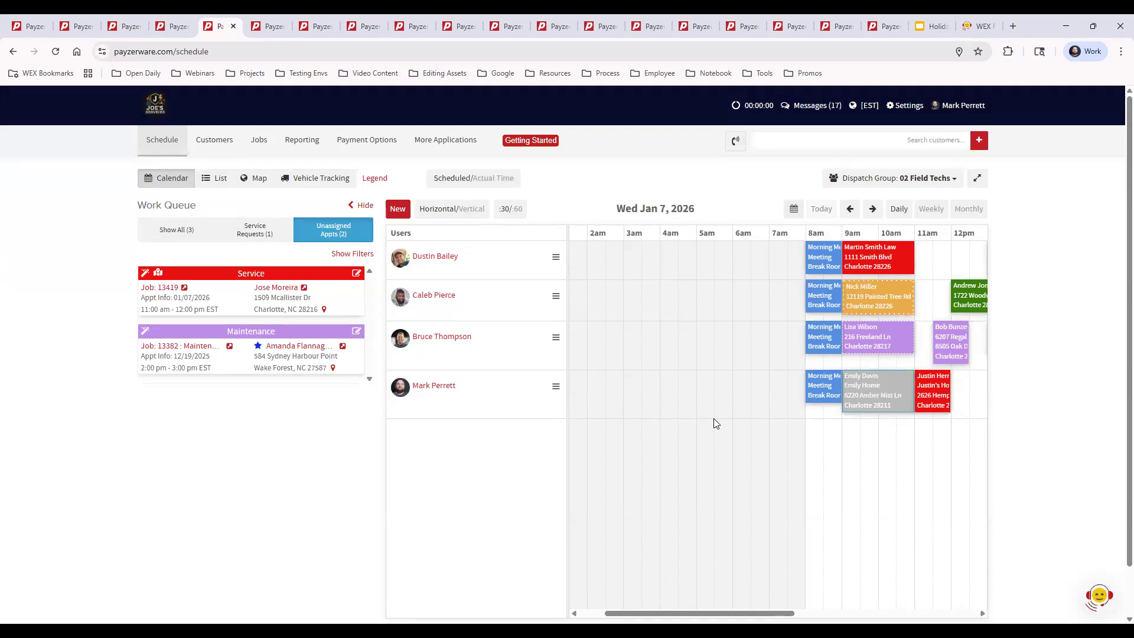
pyautogui.moveTo(736, 618); pyautogui.dragTo(831, 617)
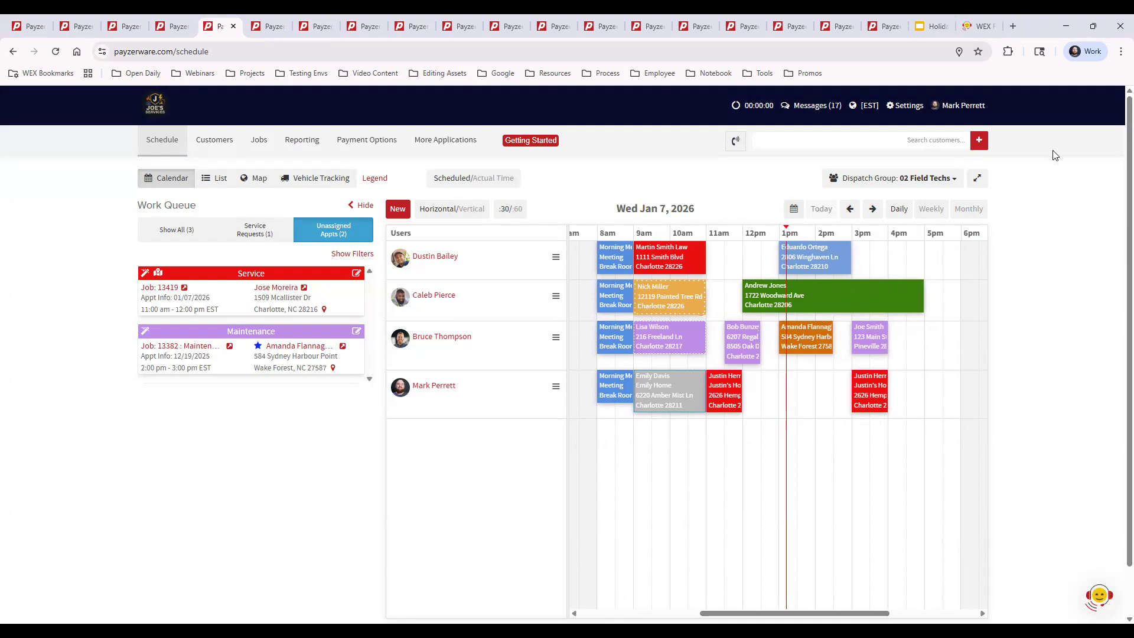
# Open the Customer Preferences settings and examine the available QuickBooks Customer Name Format options.
pyautogui.click(904, 107)
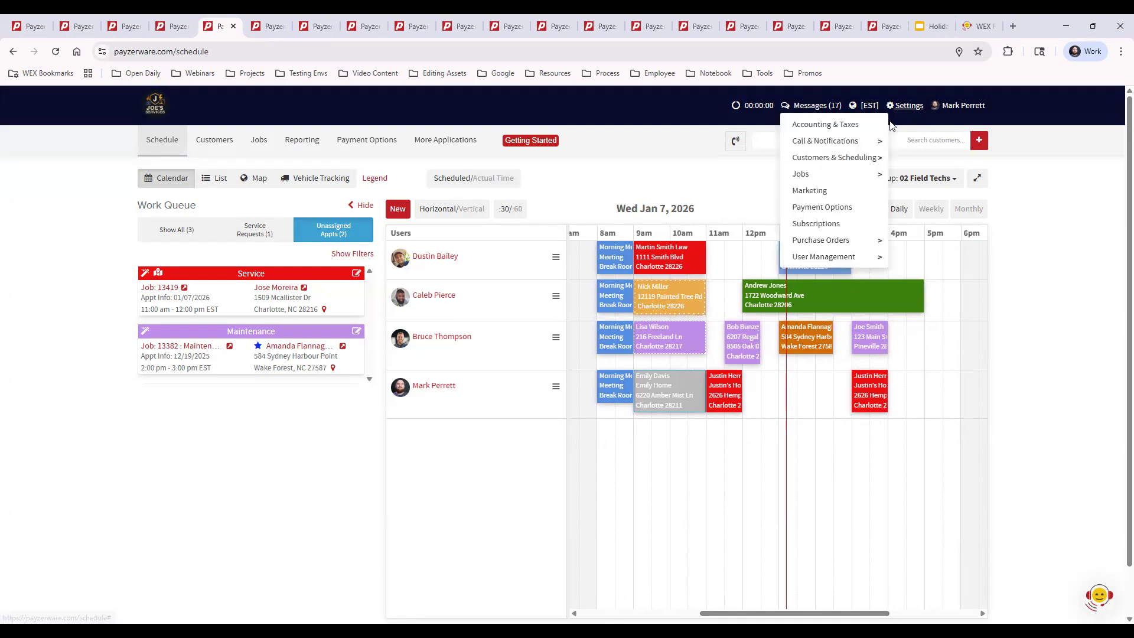
pyautogui.moveTo(852, 158)
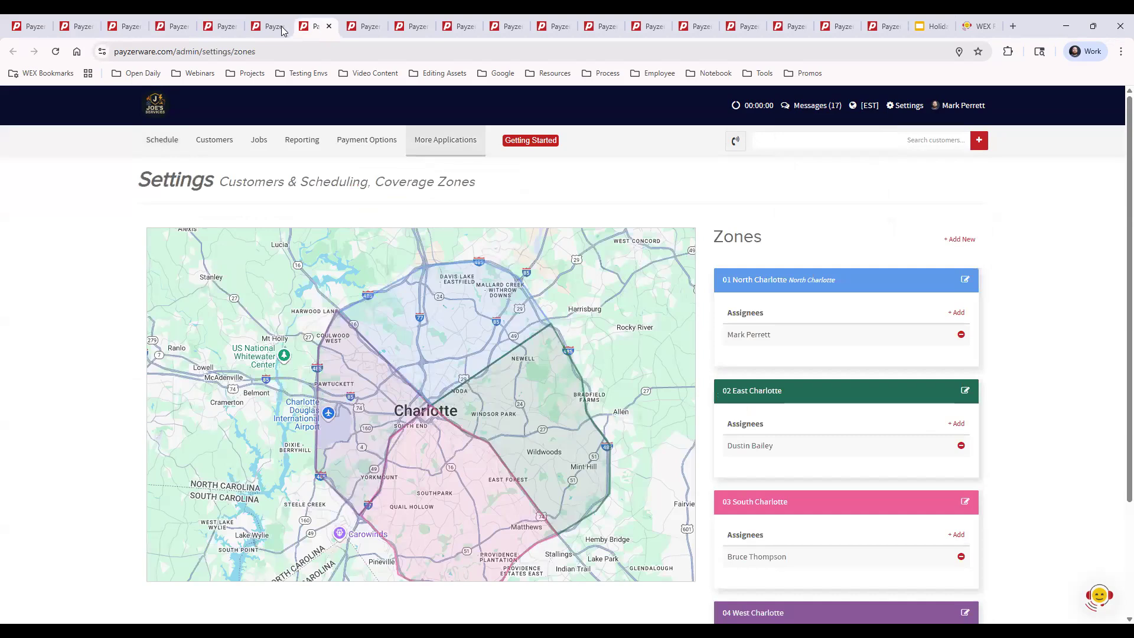
pyautogui.click(275, 28)
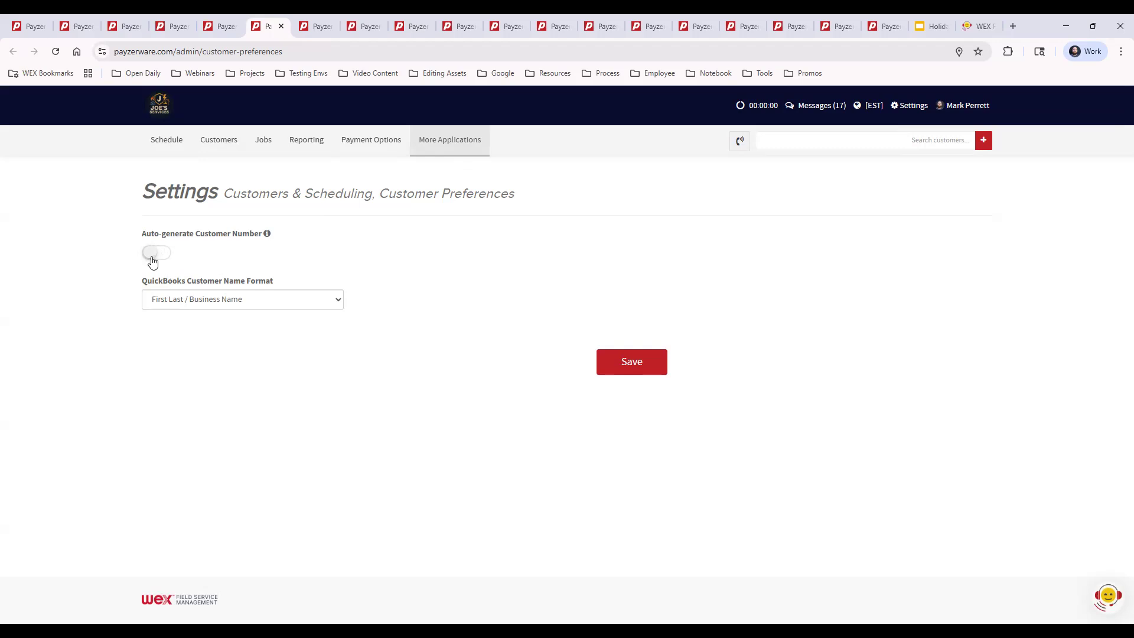
pyautogui.click(263, 303)
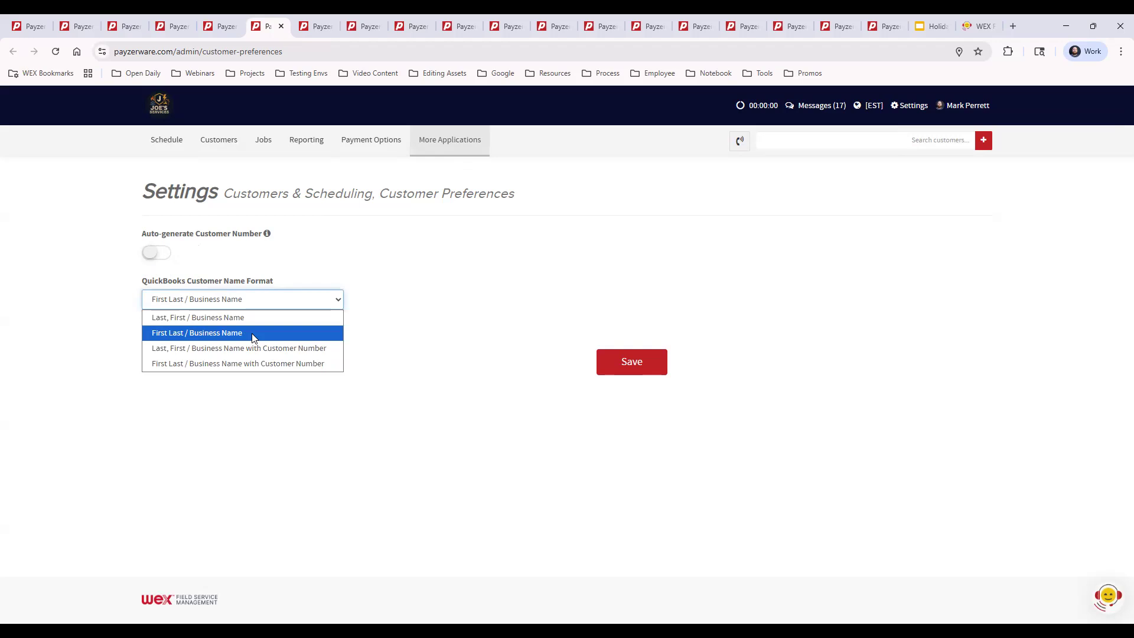
pyautogui.click(417, 306)
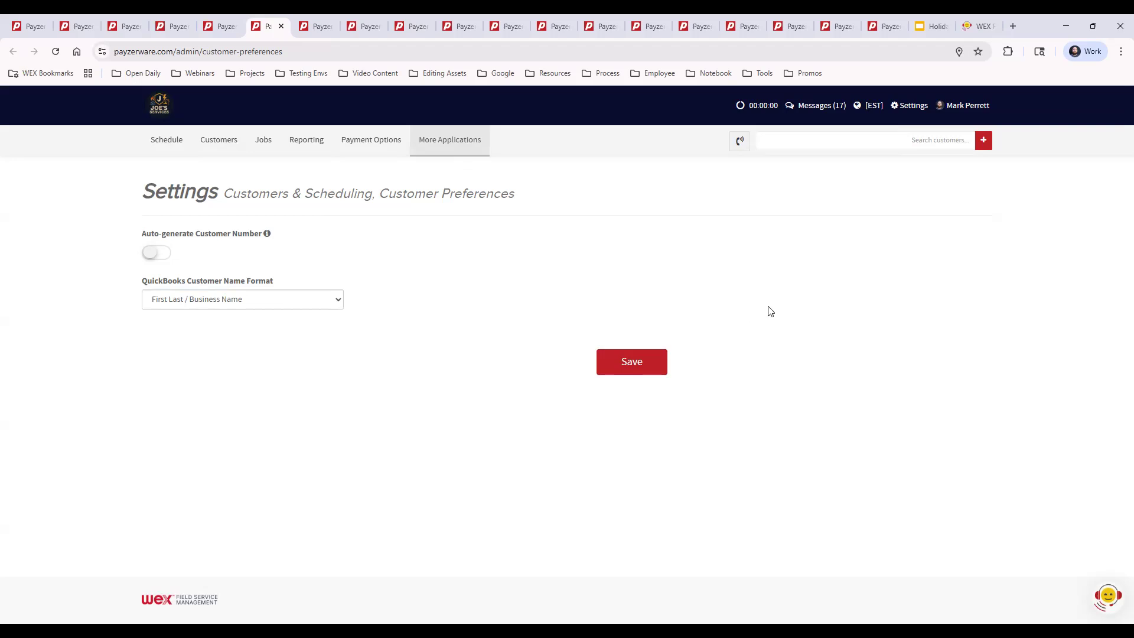
# Open the Coverage Zones settings and examine the zone areas on the Charlotte map and each zone's assignees.
pyautogui.click(315, 27)
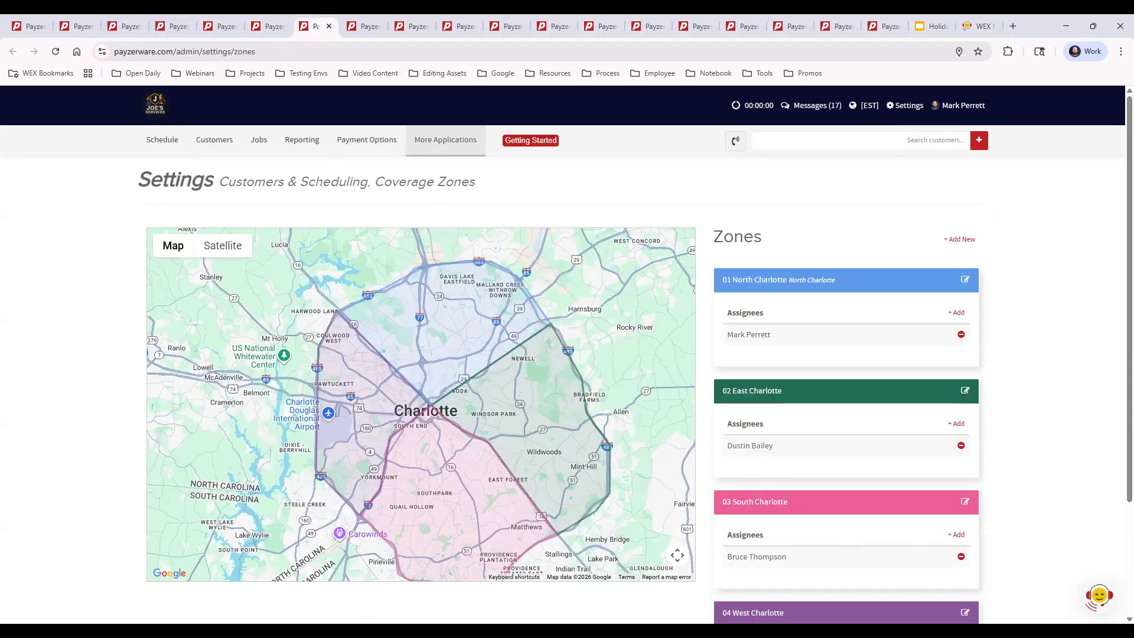
pyautogui.click(910, 109)
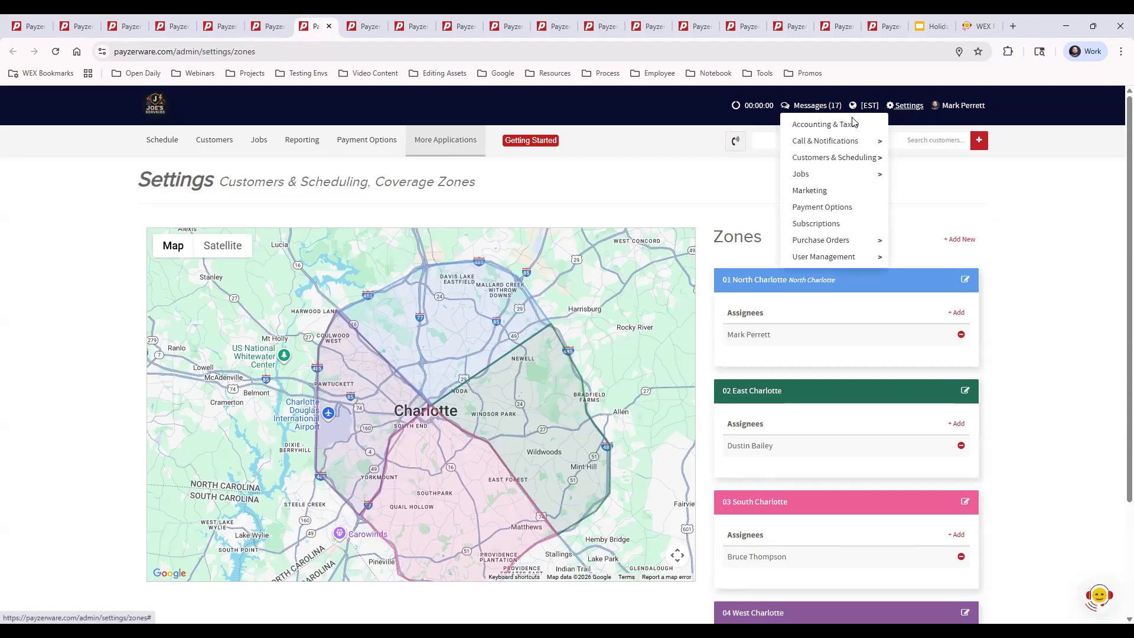
pyautogui.moveTo(845, 161)
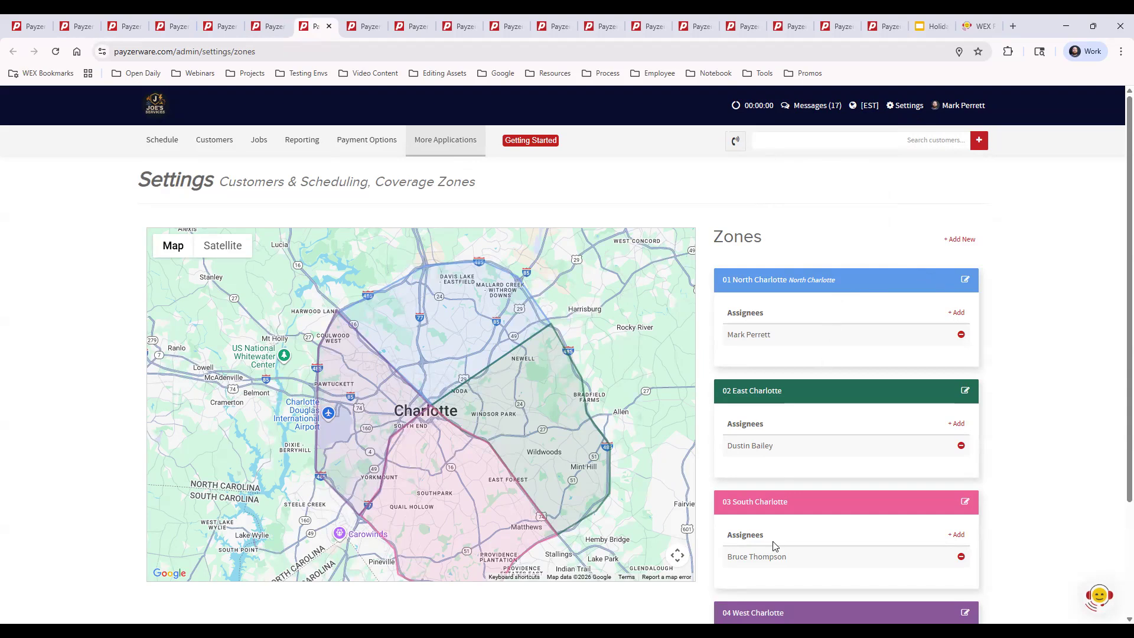
pyautogui.scroll(-1, 1005, 462)
pyautogui.scroll(-1, 1005, 462)
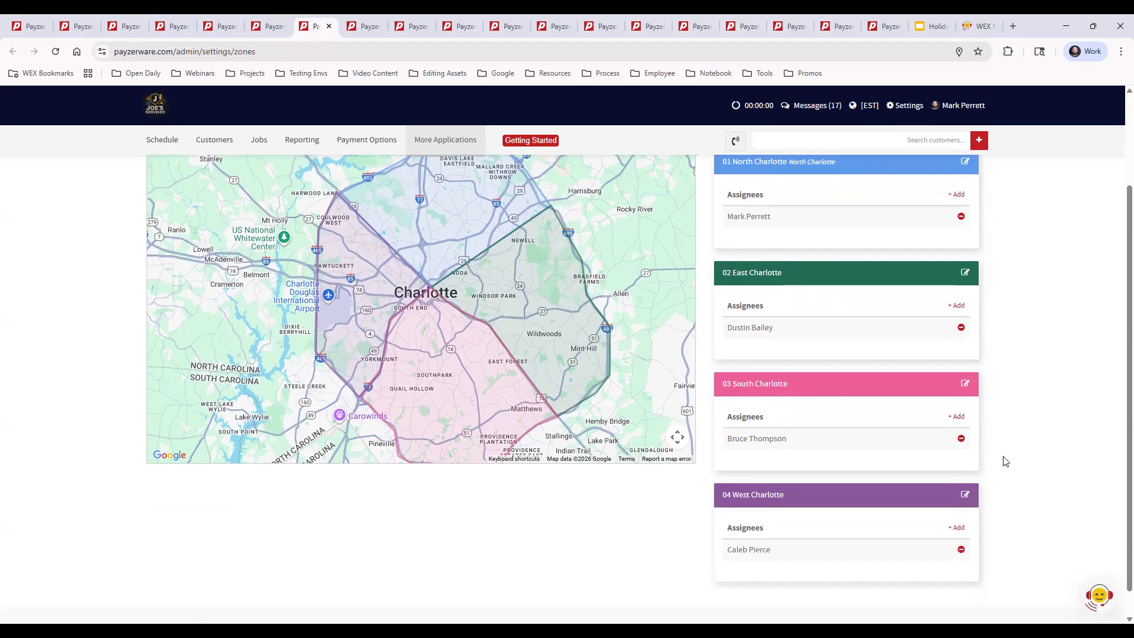
pyautogui.scroll(2, 1005, 460)
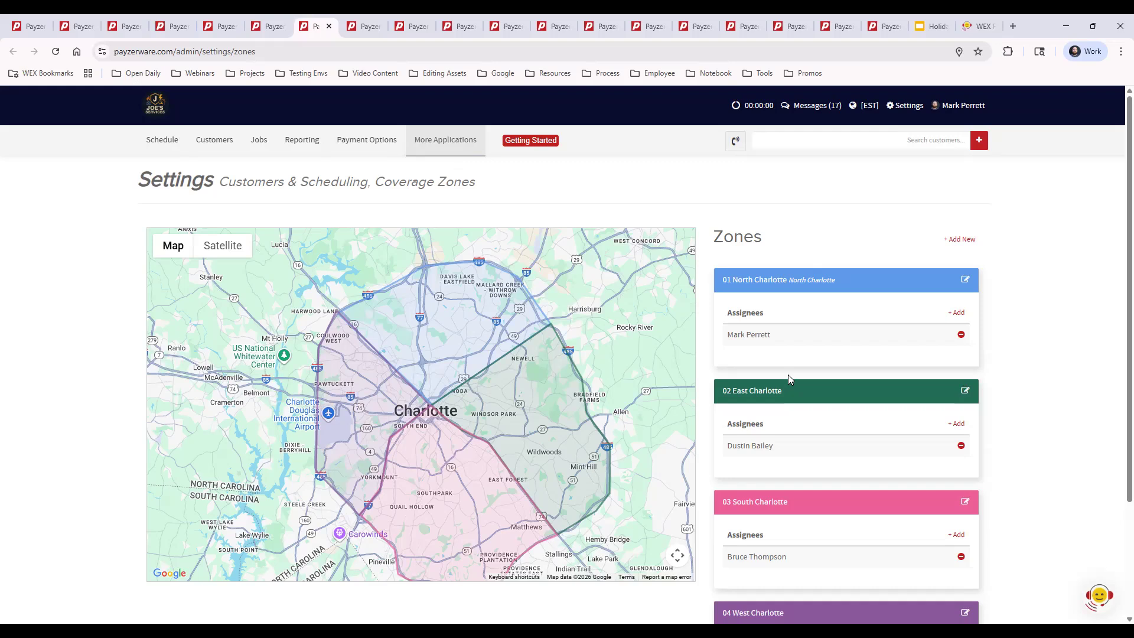
pyautogui.moveTo(522, 423); pyautogui.dragTo(497, 397)
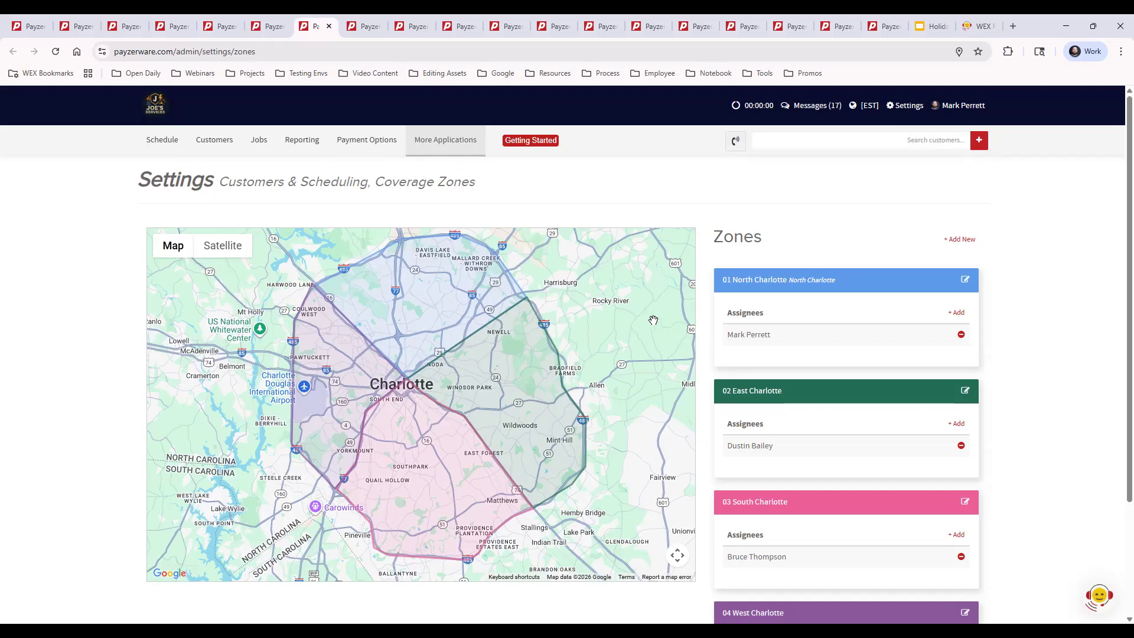
pyautogui.scroll(-3, 825, 378)
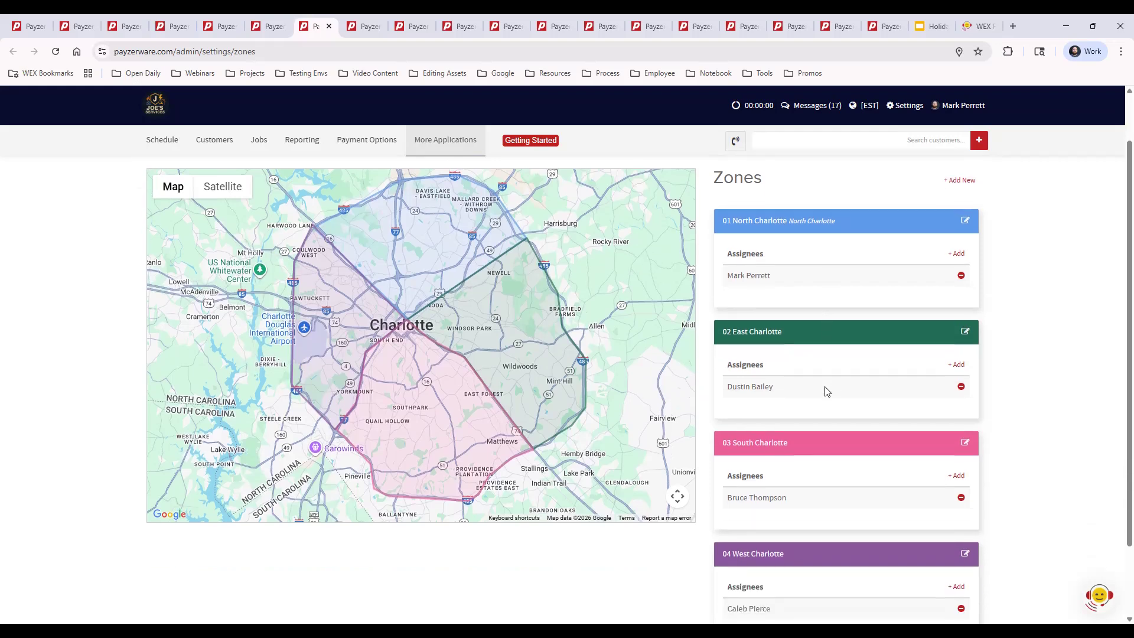
pyautogui.scroll(3, 827, 387)
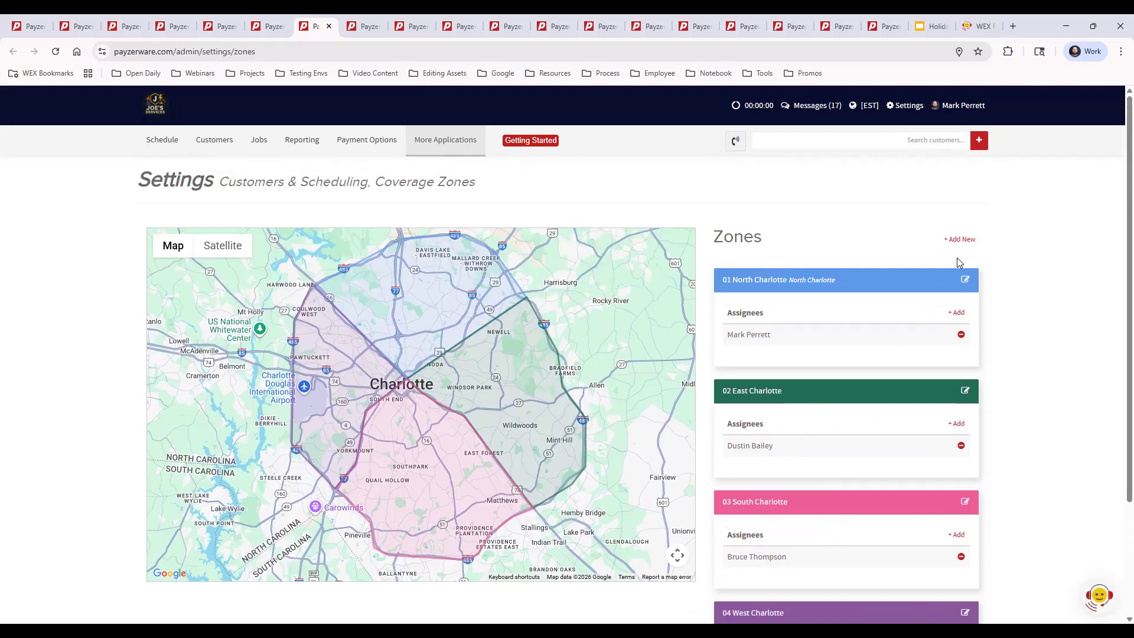
# Add a new coverage zone named Zone 5 and assign it to the technician who covers 02 East Charlotte.
pyautogui.click(955, 240)
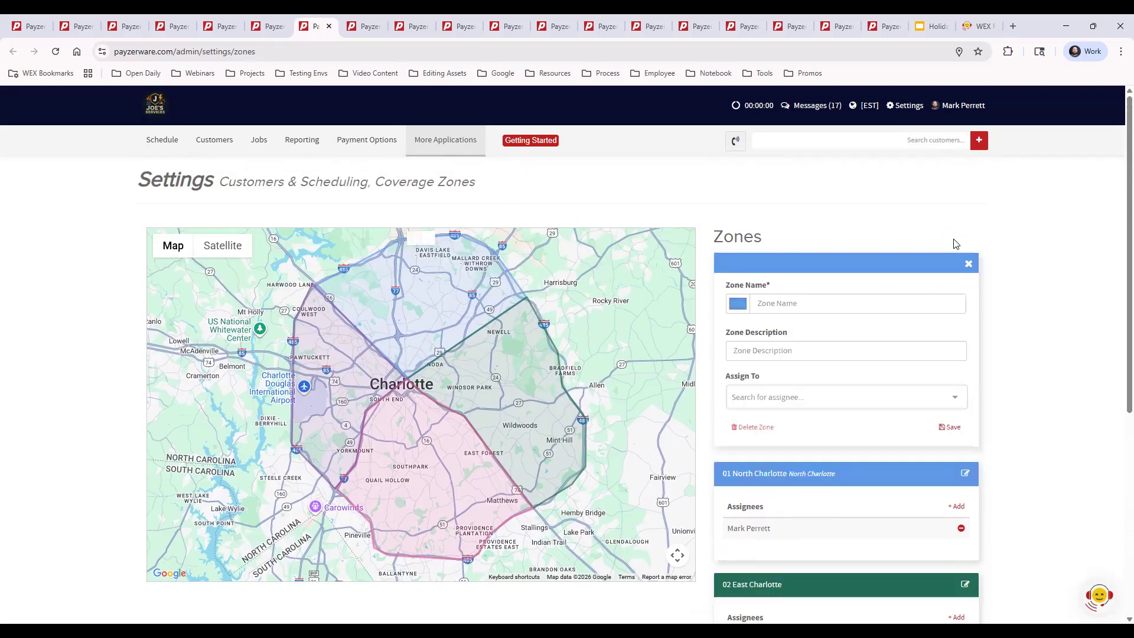
pyautogui.click(819, 305)
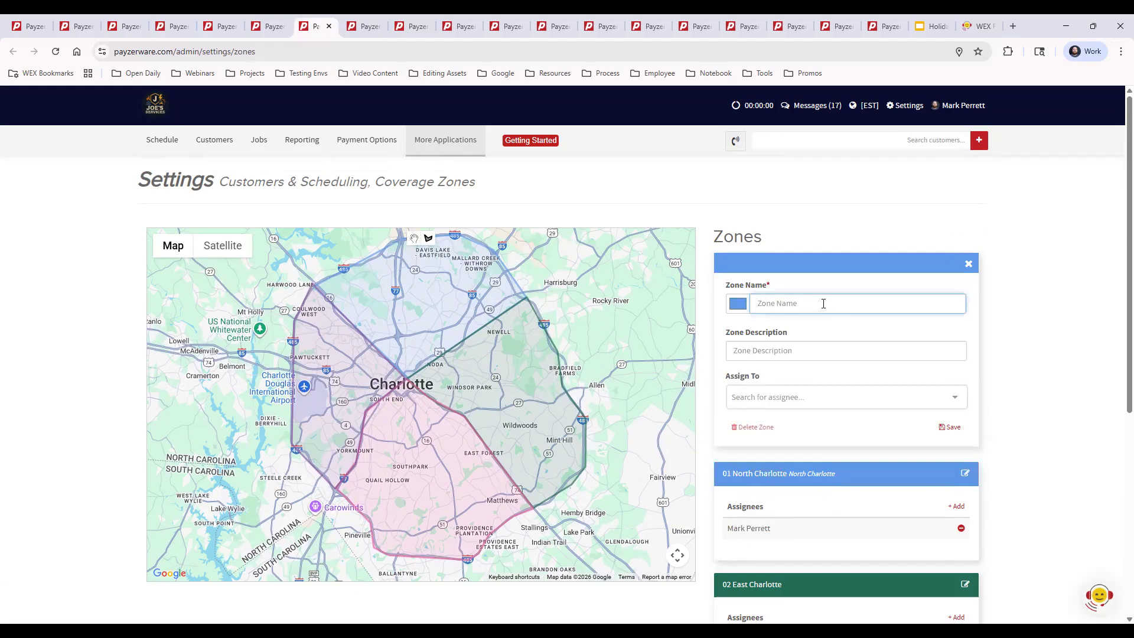
pyautogui.write('Zone 5')
pyautogui.click(795, 350)
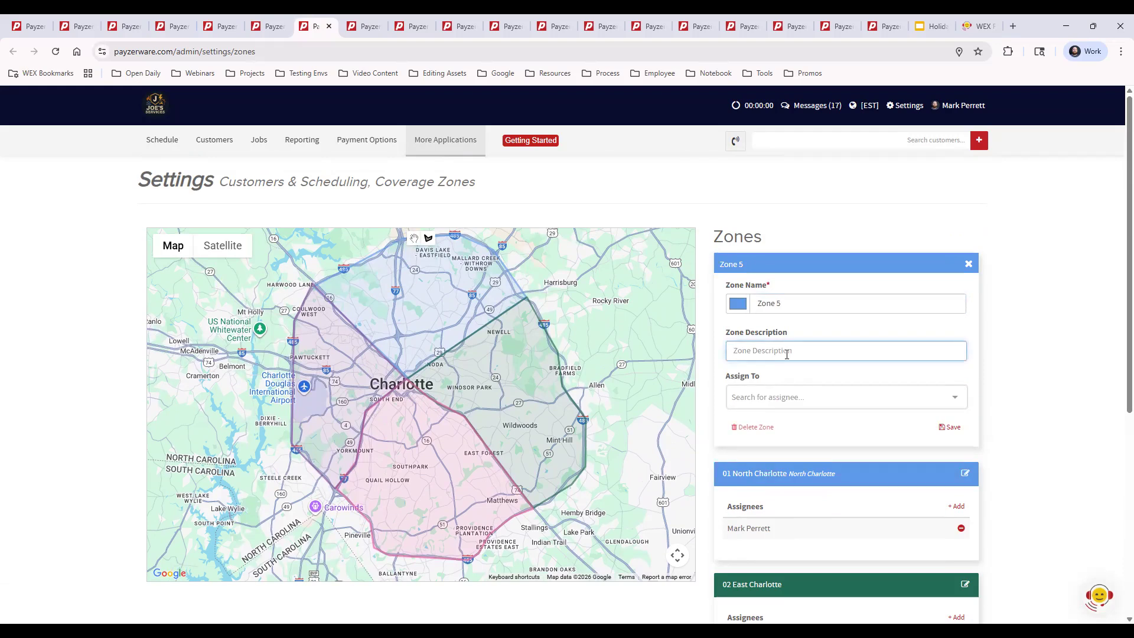
pyautogui.click(773, 397)
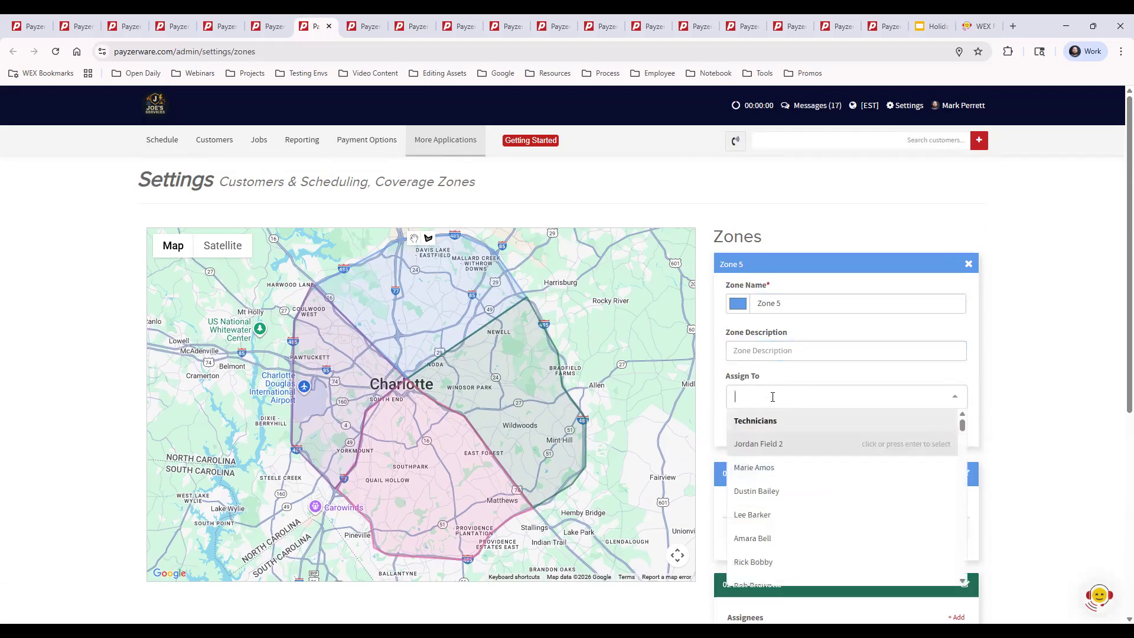
pyautogui.click(787, 494)
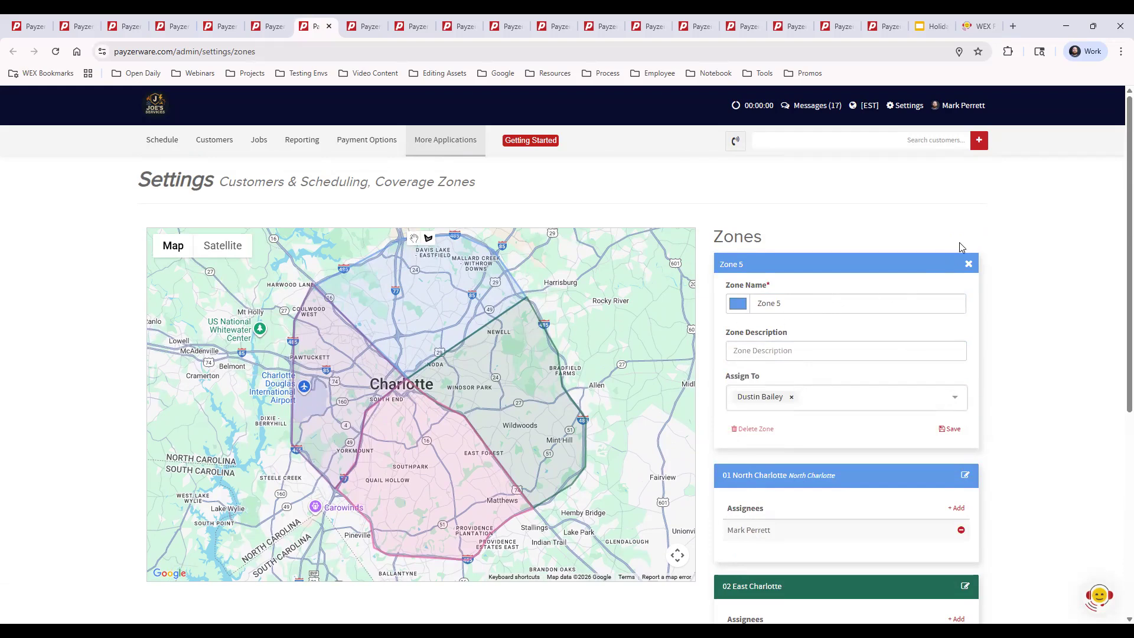
# Draw the Zone 5 area on the map around Rocky River, bordering the North and East Charlotte zones.
pyautogui.click(427, 239)
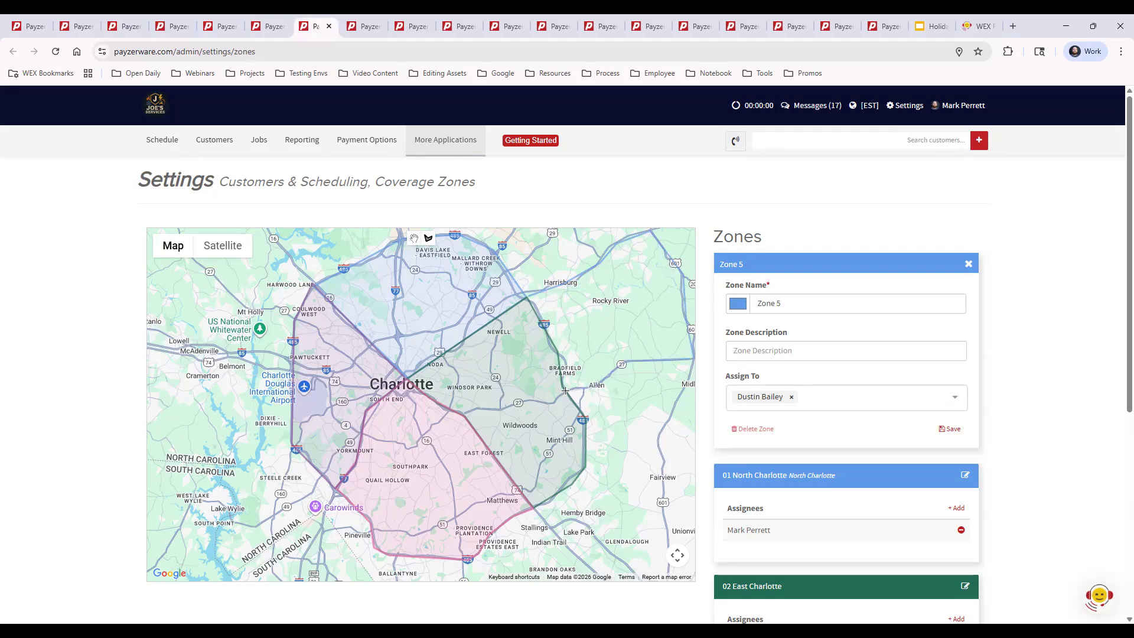
pyautogui.click(532, 306)
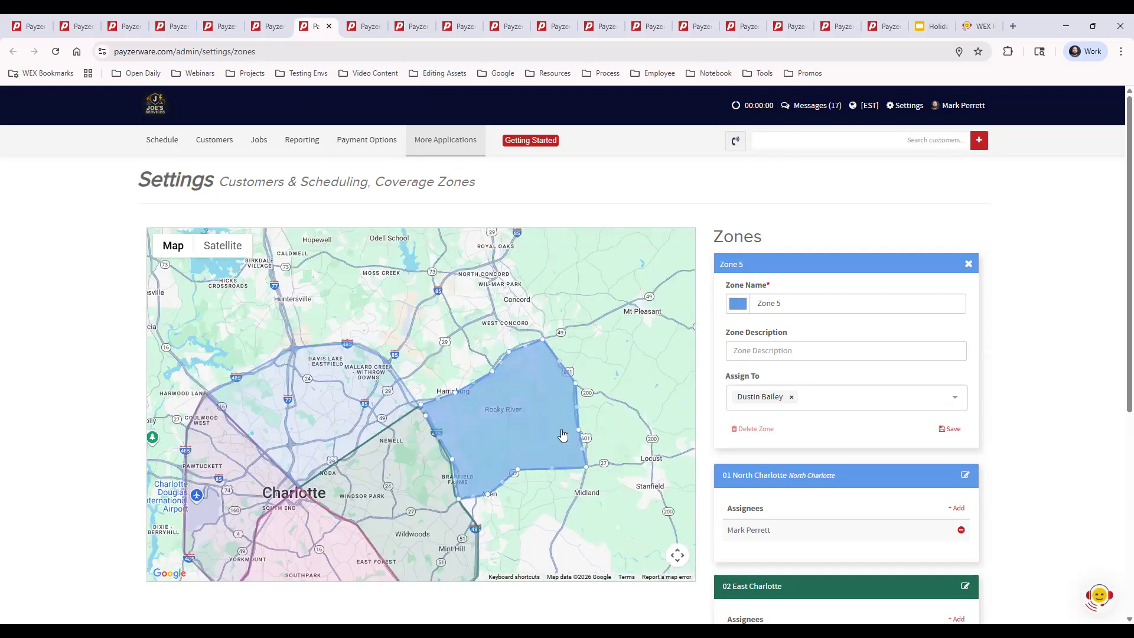
# Adjust the boundary points of Zone 5 to follow the highway along its southern edge and save the zone.
pyautogui.scroll(2, 540, 440)
pyautogui.scroll(3, 517, 454)
pyautogui.scroll(4, 517, 454)
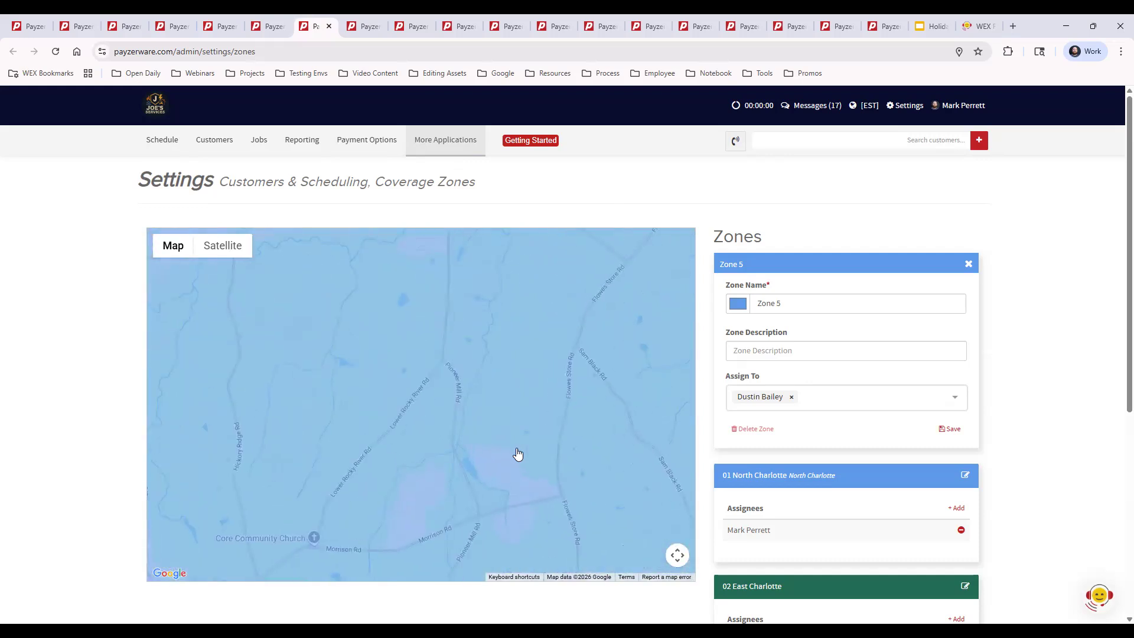
pyautogui.moveTo(585, 467); pyautogui.dragTo(498, 248)
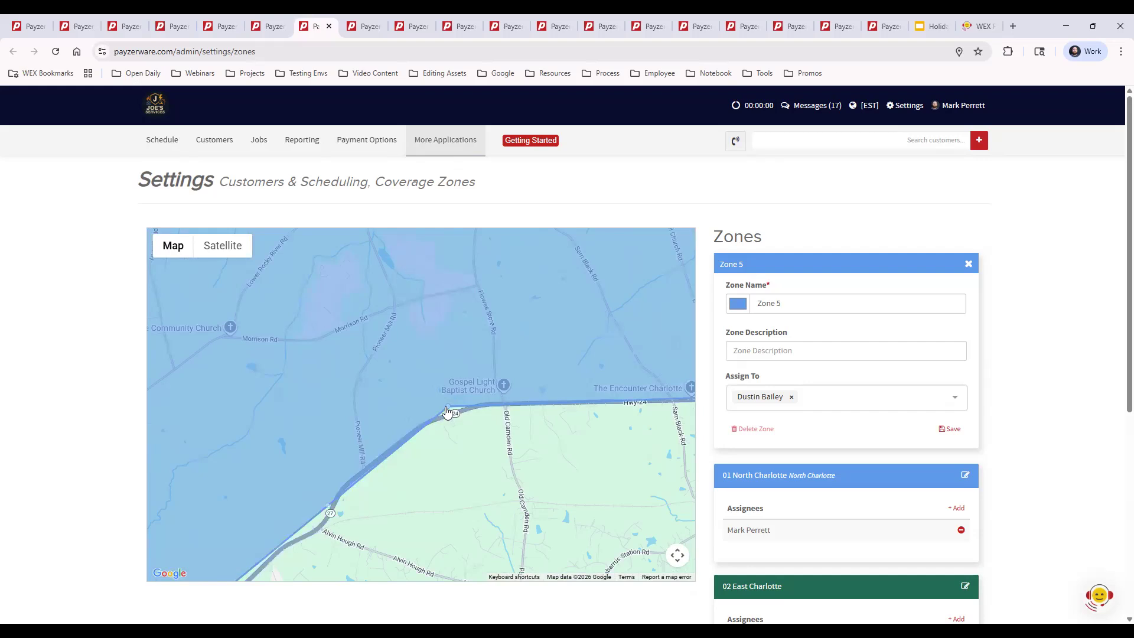
pyautogui.moveTo(448, 407); pyautogui.dragTo(452, 414)
pyautogui.moveTo(329, 516); pyautogui.dragTo(331, 514)
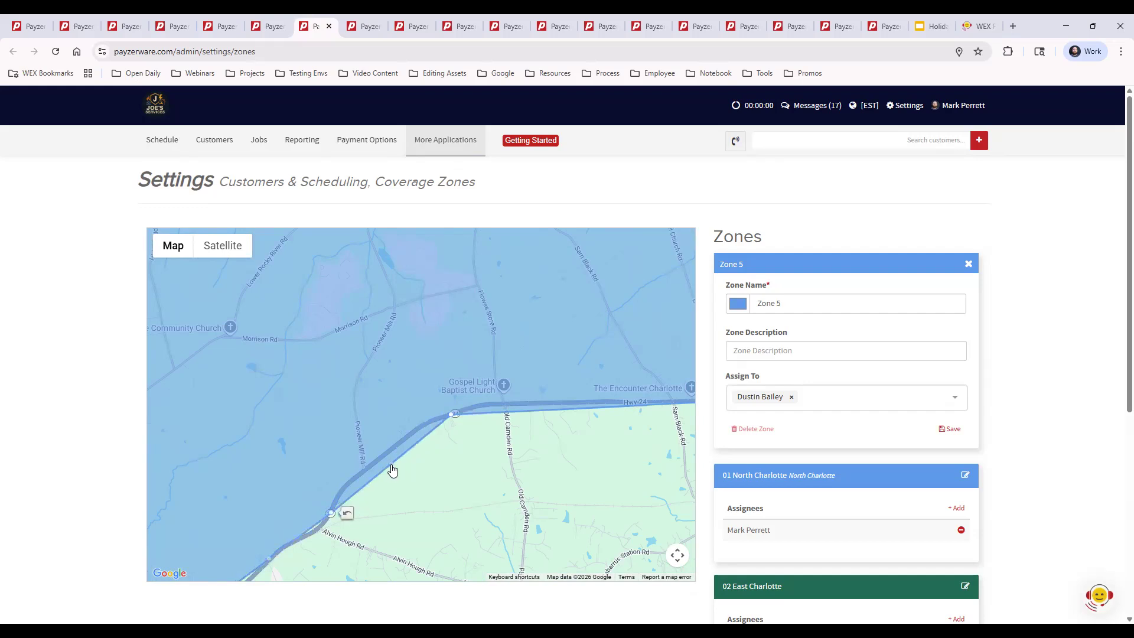
pyautogui.moveTo(379, 459); pyautogui.dragTo(433, 420)
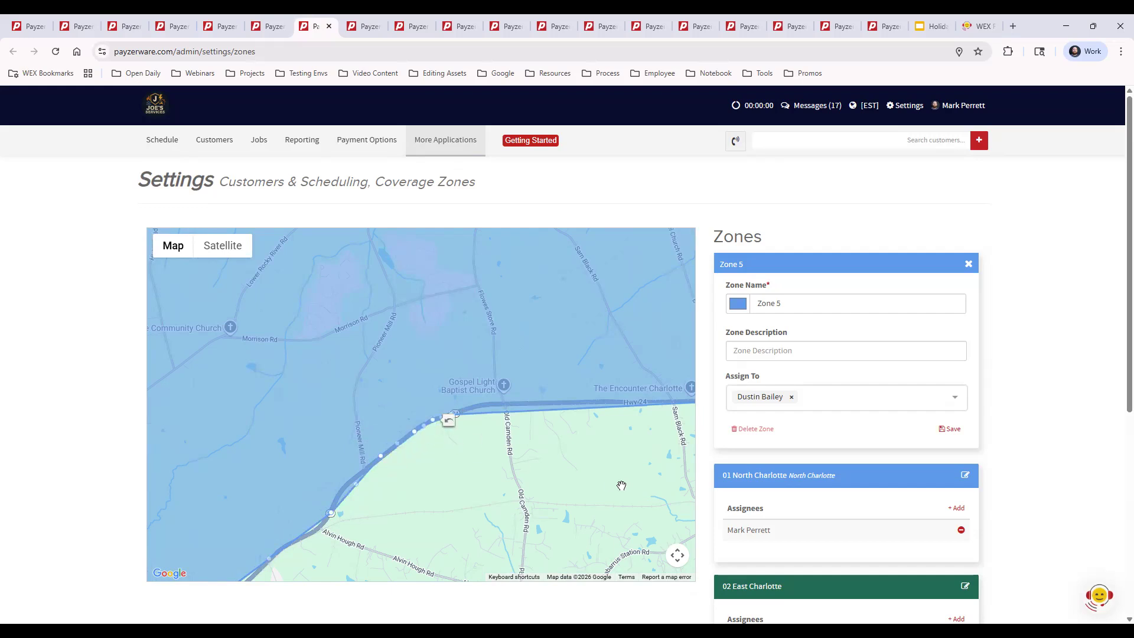
pyautogui.click(949, 429)
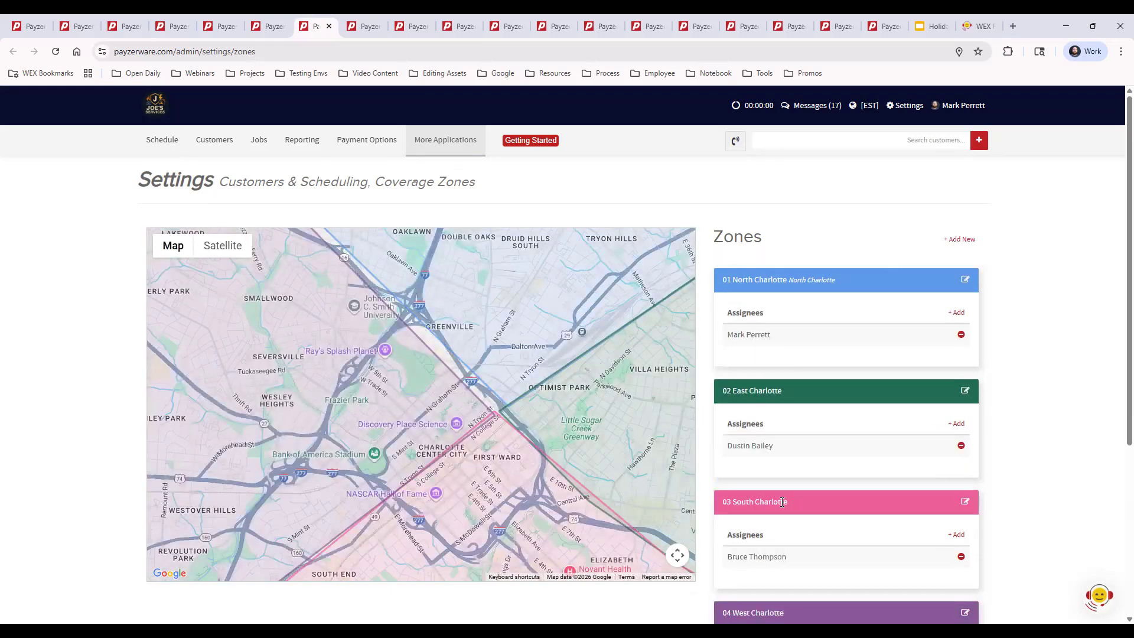
# Delete the Zone 5 coverage zone.
pyautogui.scroll(-4, 532, 432)
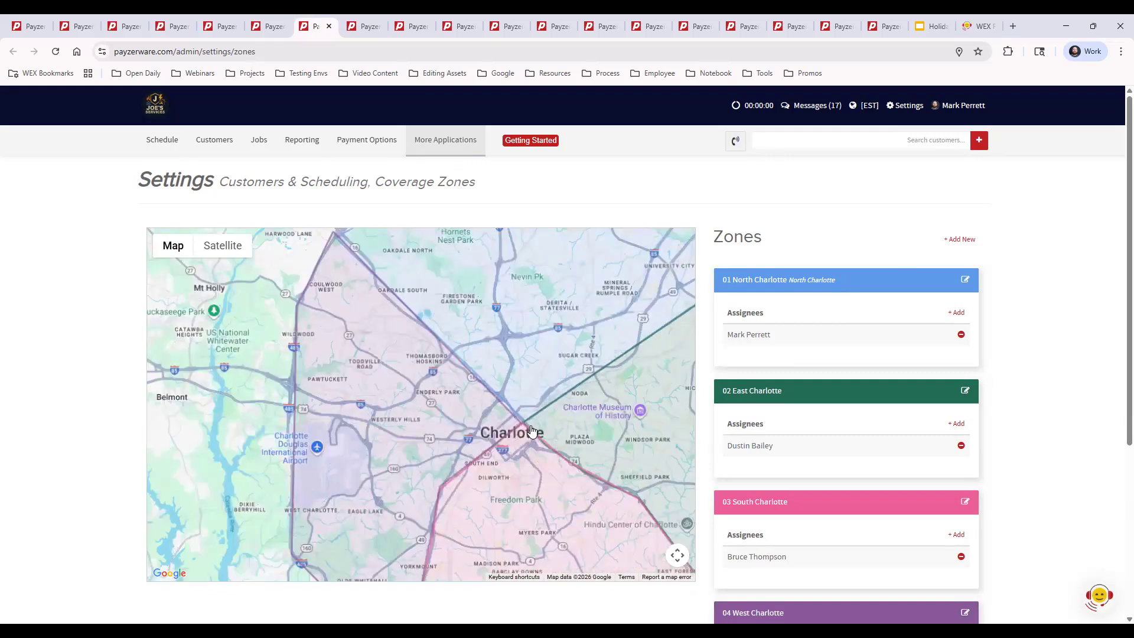
pyautogui.moveTo(527, 410); pyautogui.dragTo(336, 394)
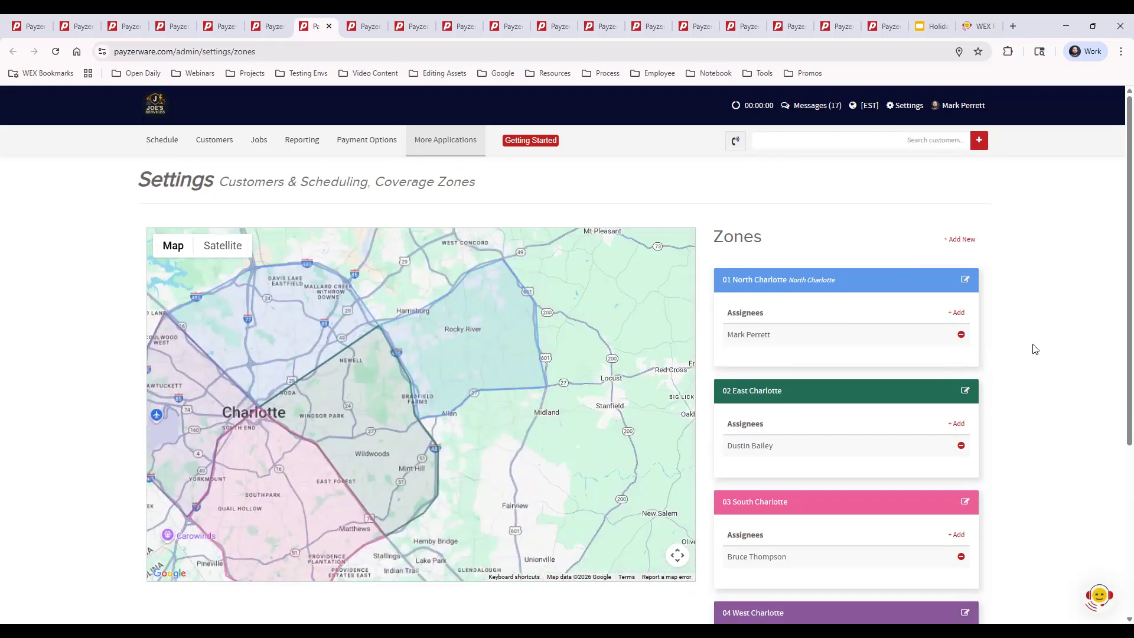
pyautogui.scroll(-5, 1025, 372)
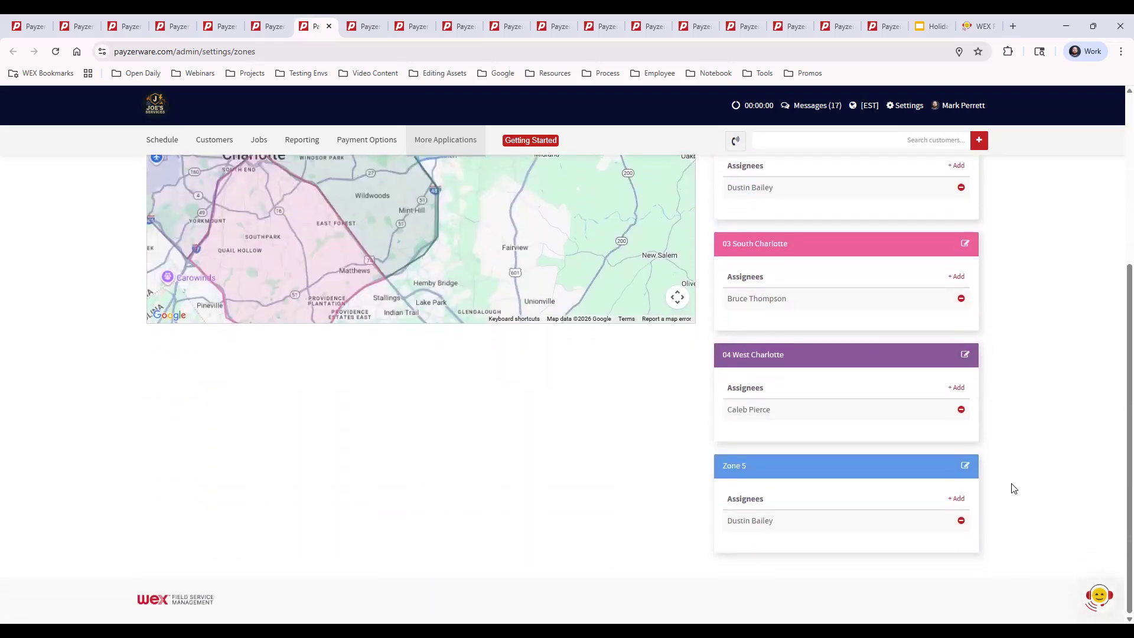
pyautogui.click(966, 466)
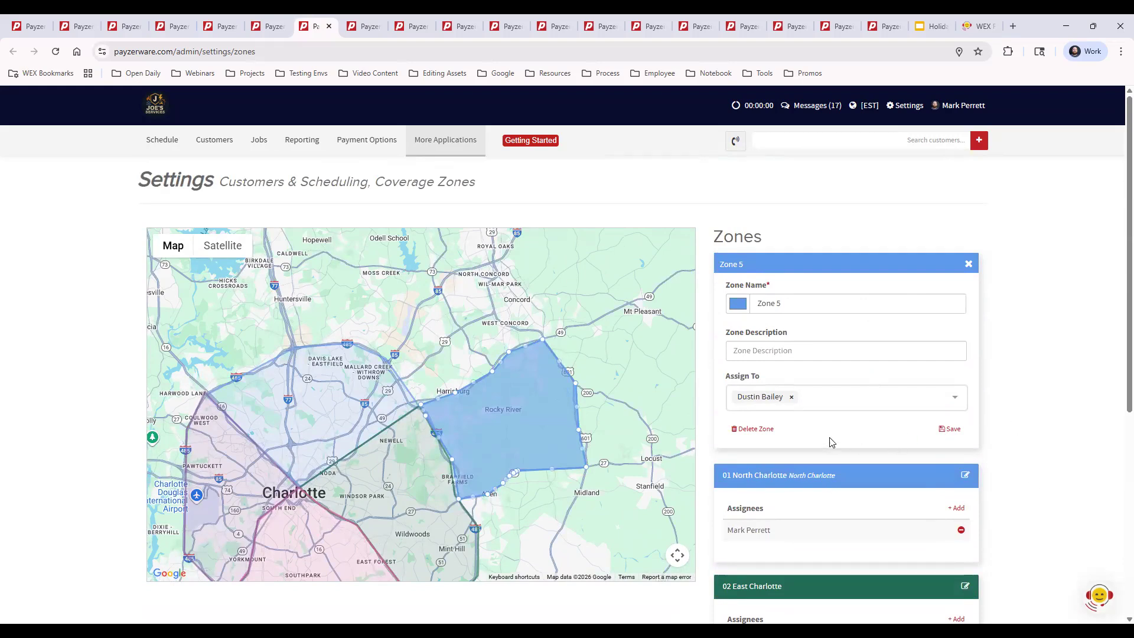
pyautogui.click(756, 429)
pyautogui.click(766, 307)
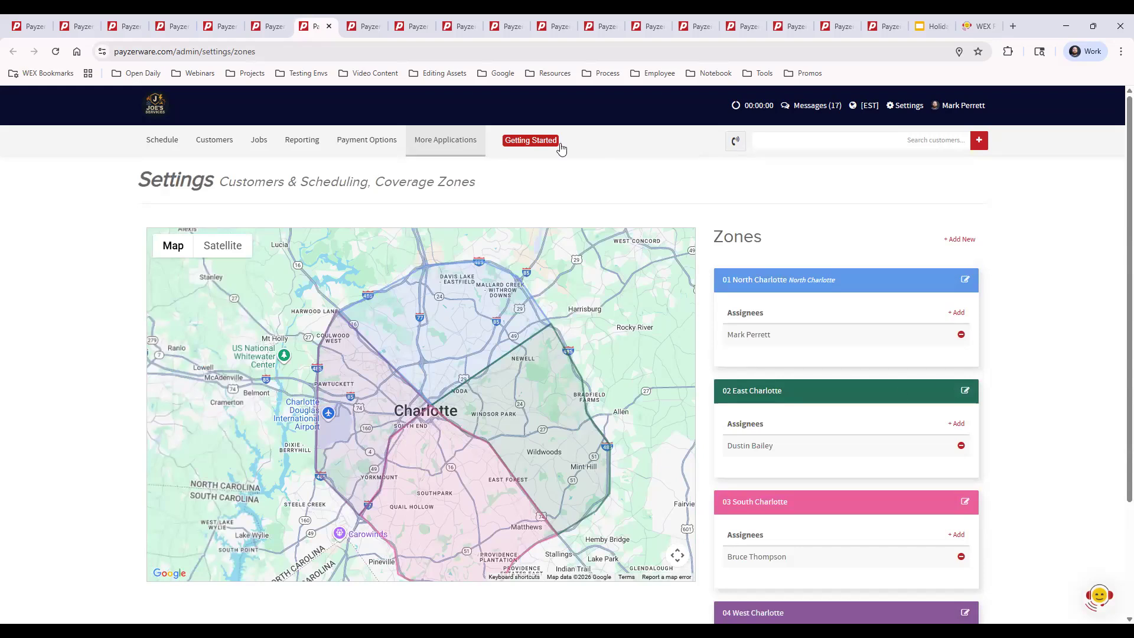
# Switch to the Referral Sources settings and check where they sit under Customers & Scheduling.
pyautogui.click(358, 27)
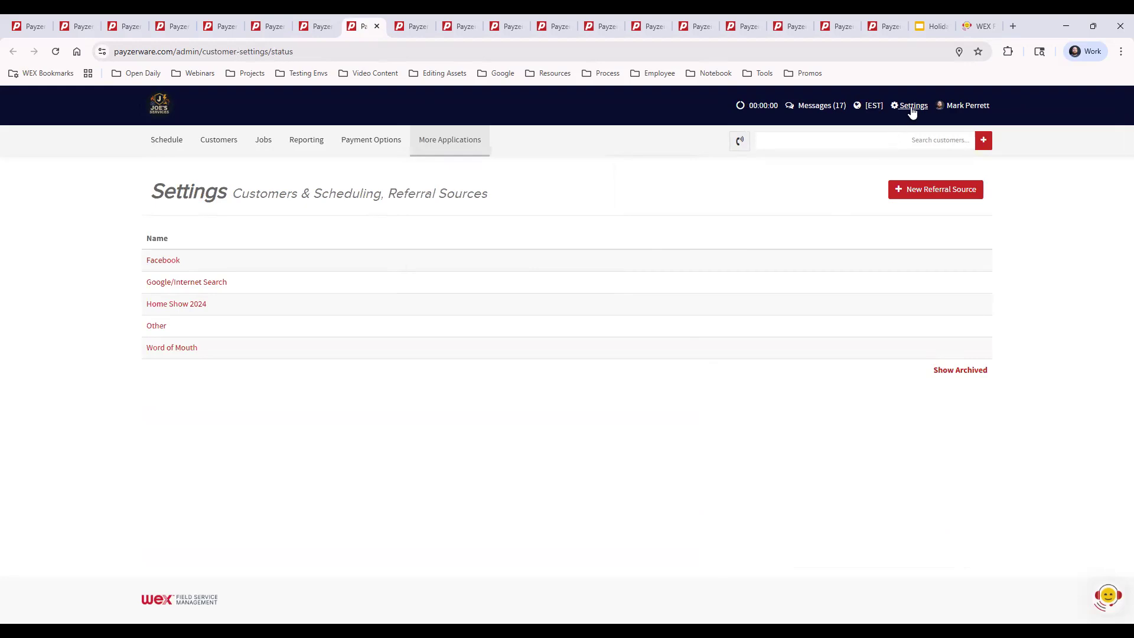
pyautogui.moveTo(914, 109)
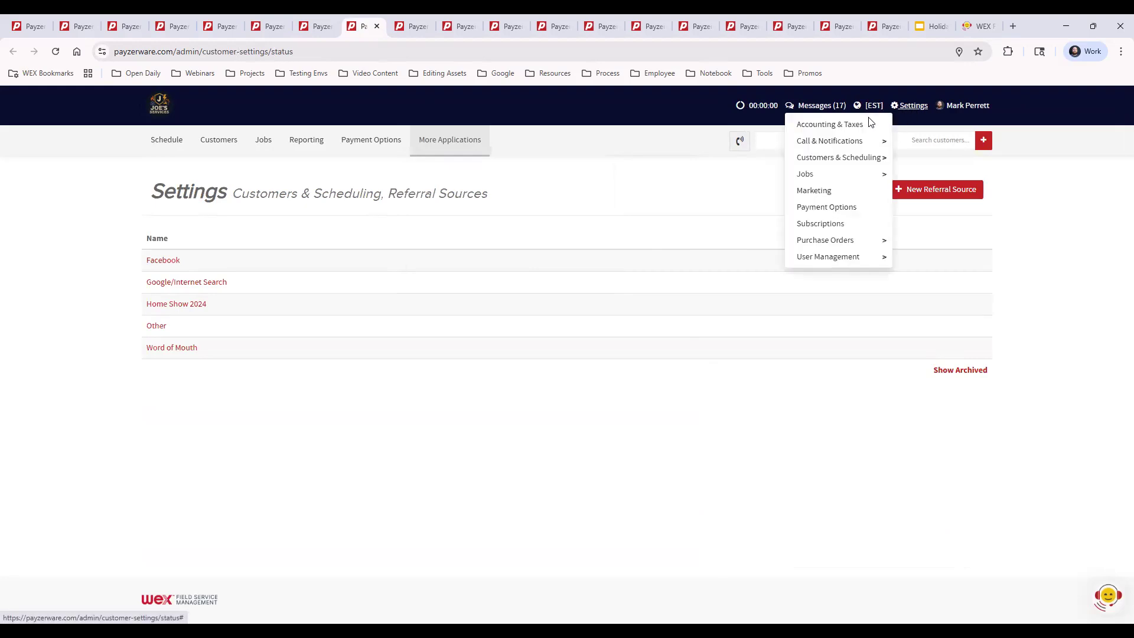
pyautogui.moveTo(851, 163)
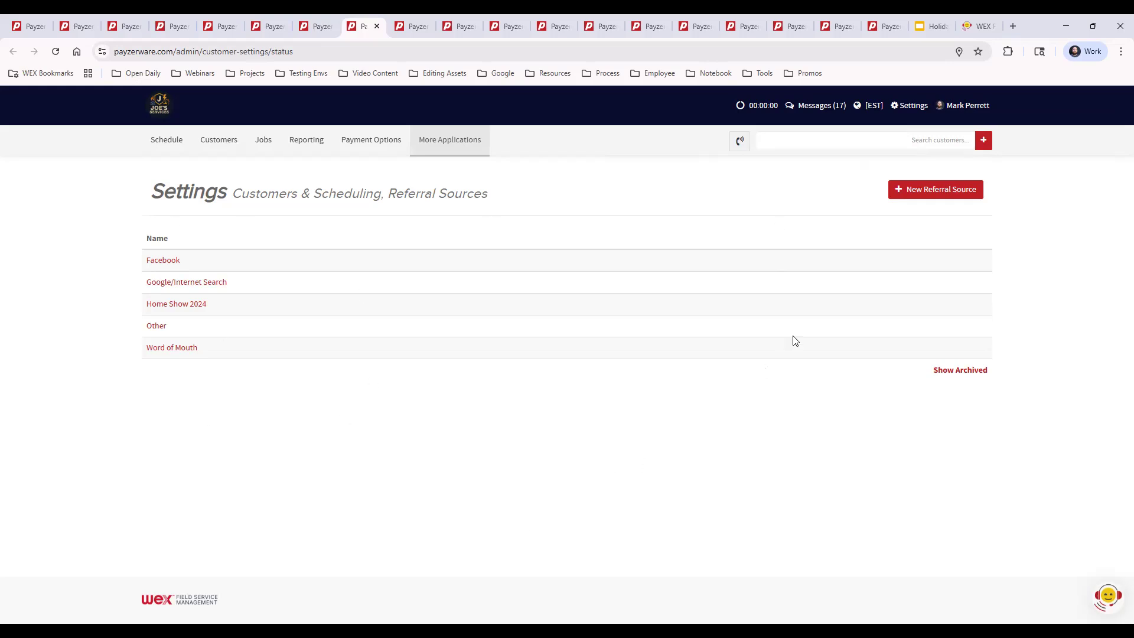
# Try to add a new referral source named HVAC Convention.
pyautogui.click(917, 189)
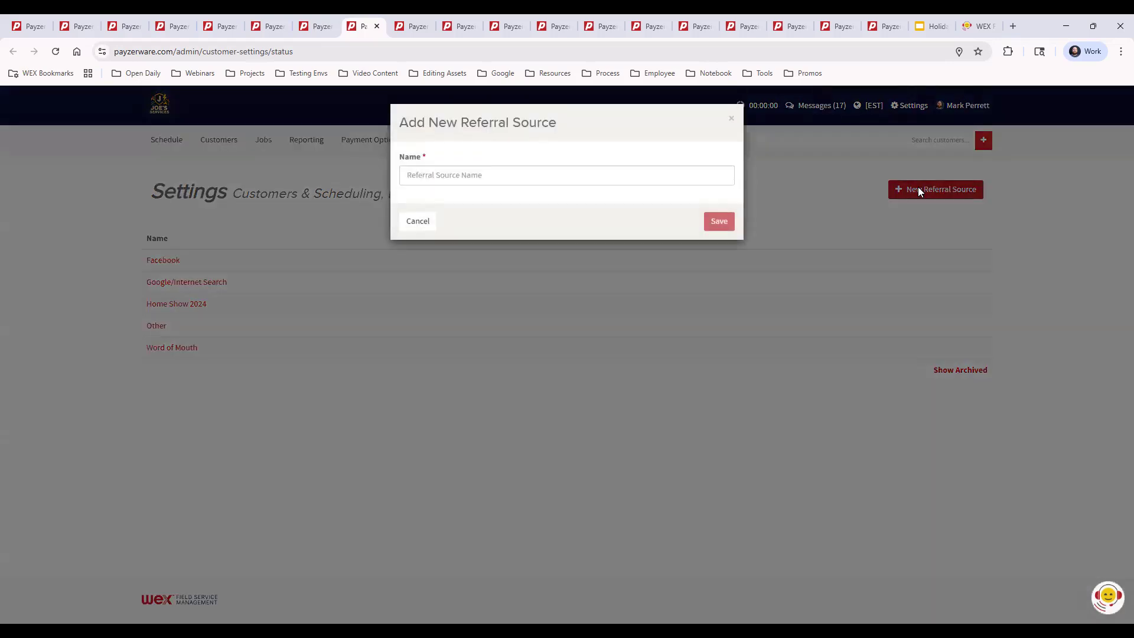
pyautogui.click(451, 176)
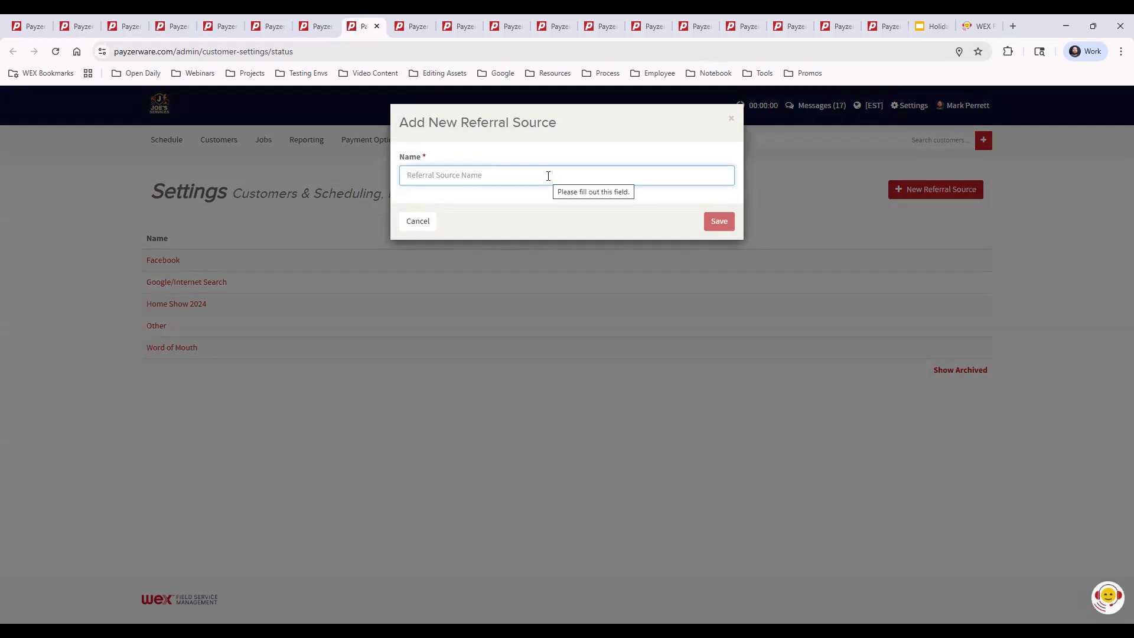
pyautogui.write('HVAC COnc')
pyautogui.press('BackSpace')
pyautogui.write('oncenti')
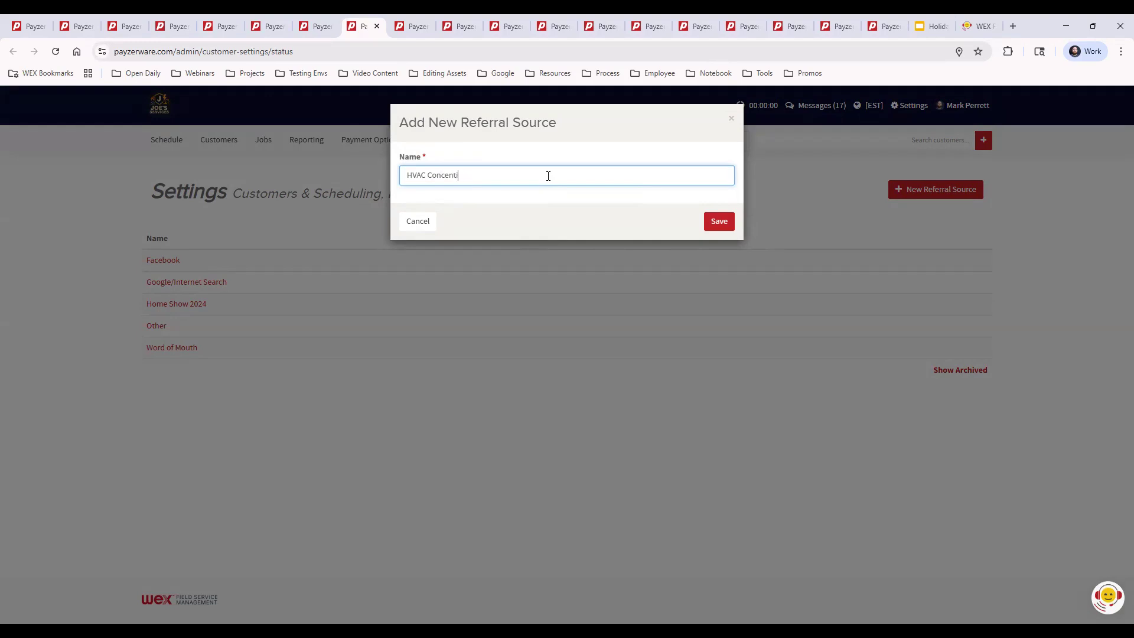
pyautogui.write('onntion')
pyautogui.click(718, 221)
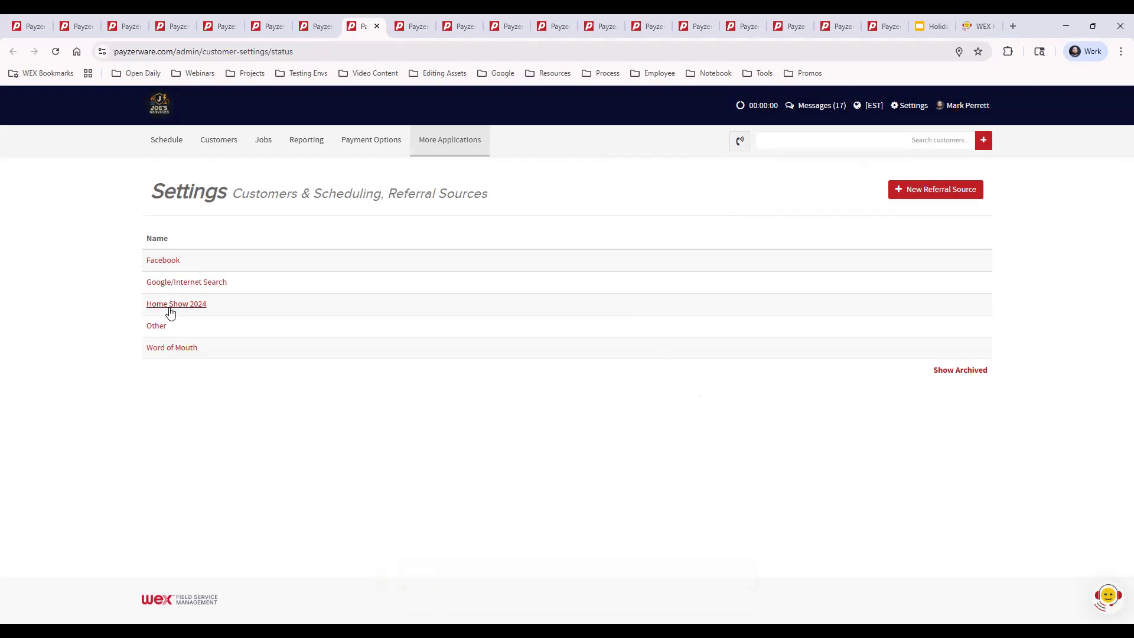
# Reload the Referral Sources page and add a referral source named HVAC Convention.
pyautogui.click(56, 52)
pyautogui.click(939, 191)
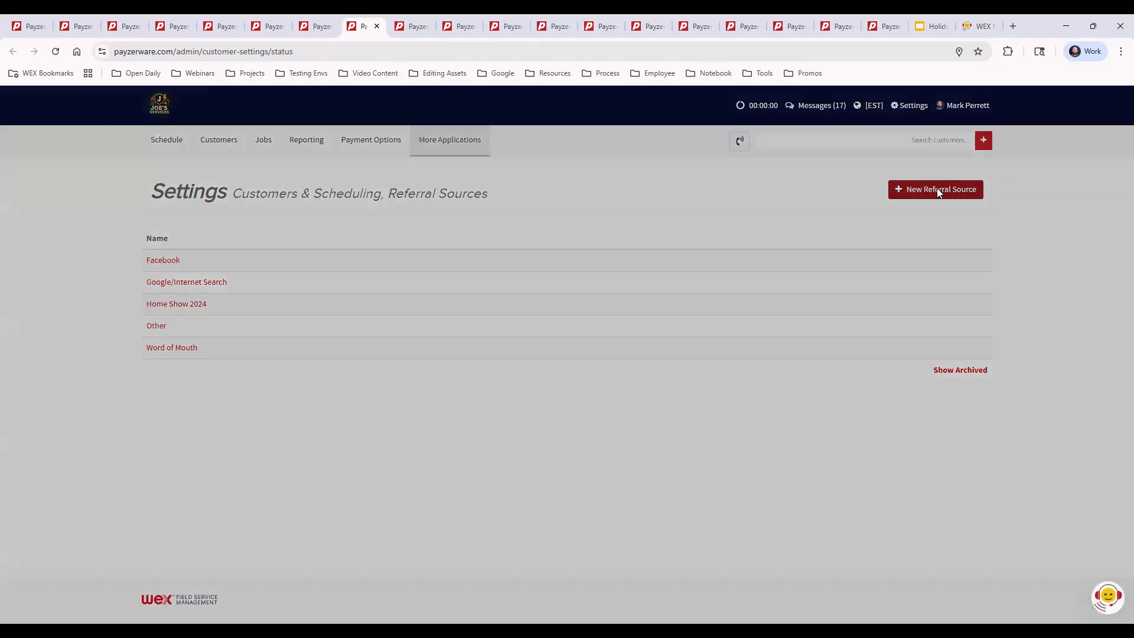
pyautogui.click(493, 173)
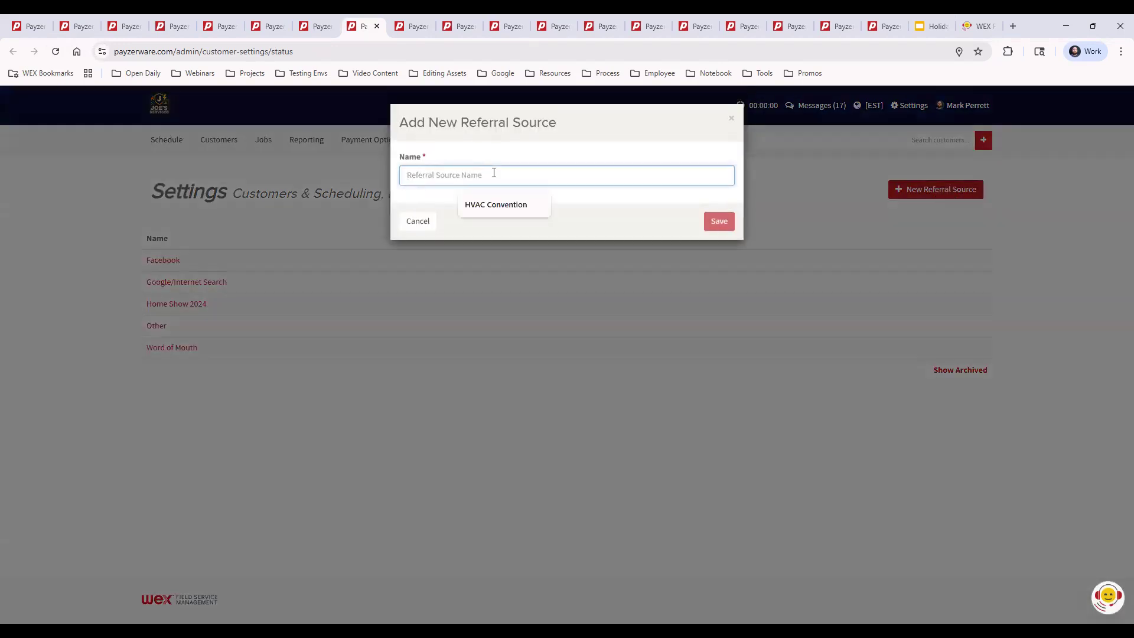
pyautogui.click(500, 205)
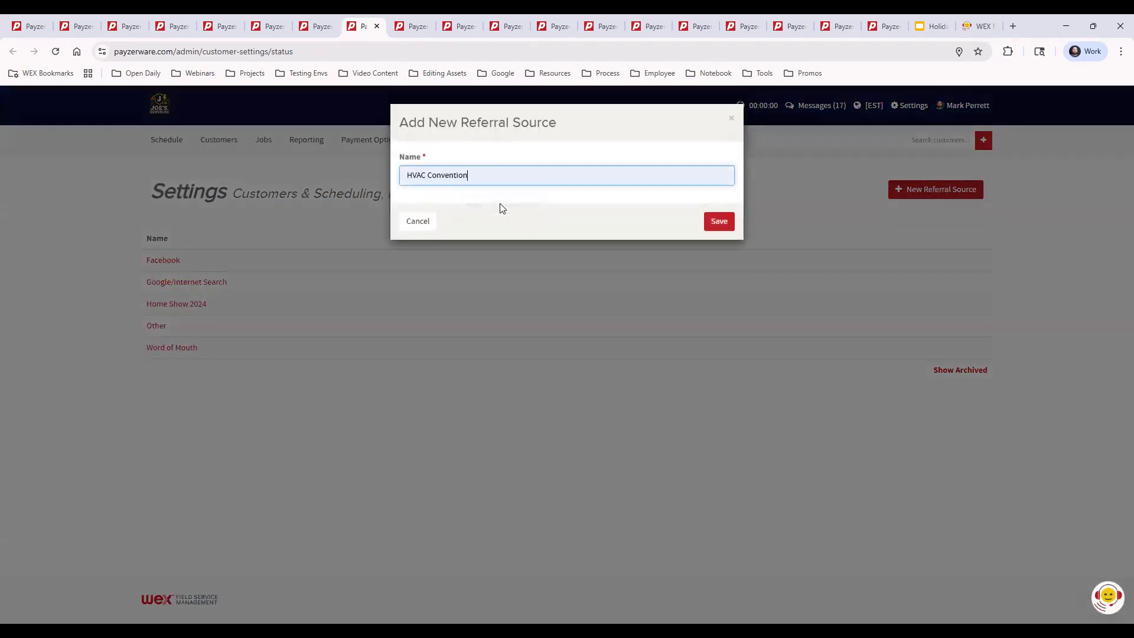
pyautogui.click(718, 222)
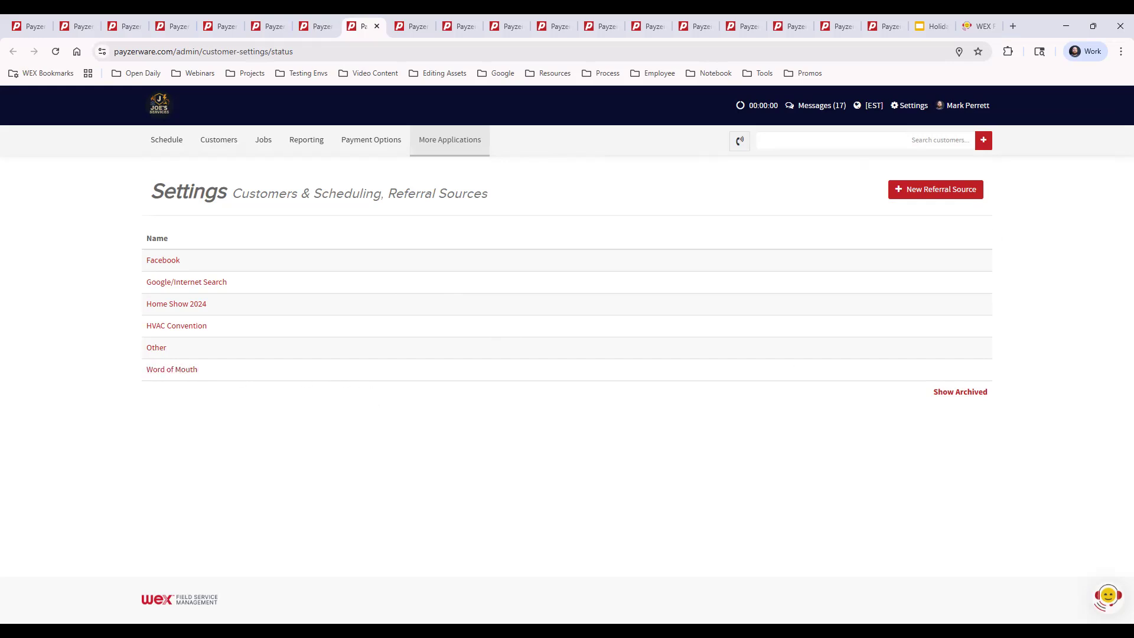
# Open the Marketing settings and examine the lead sources list and the empty New Lead Source form, discarding the form.
pyautogui.click(409, 26)
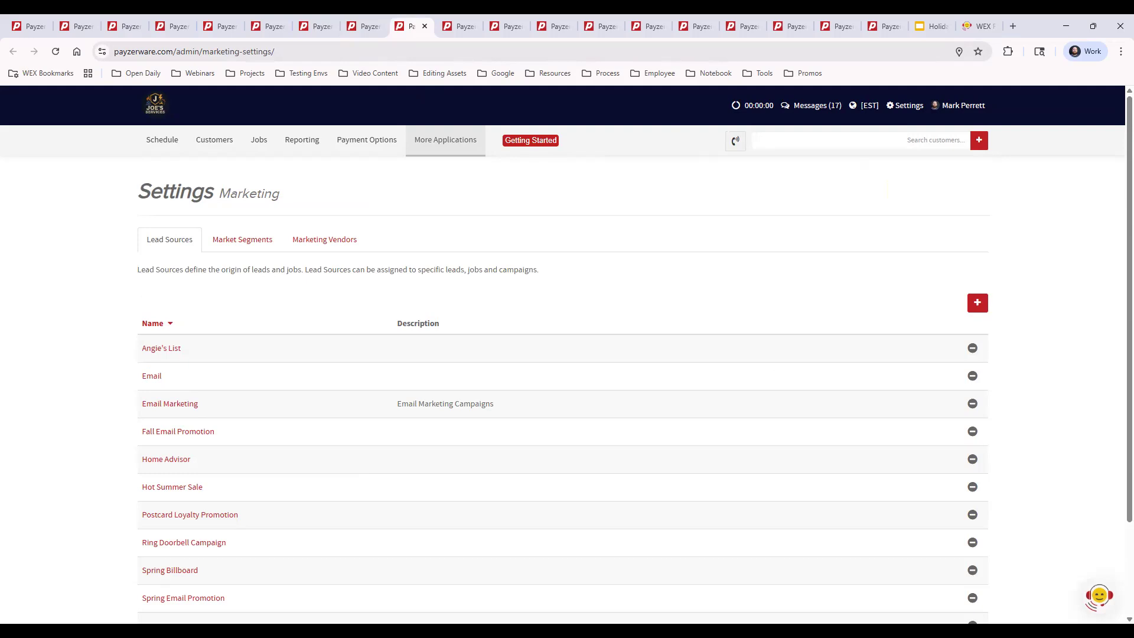
pyautogui.click(903, 110)
pyautogui.click(977, 303)
pyautogui.click(490, 170)
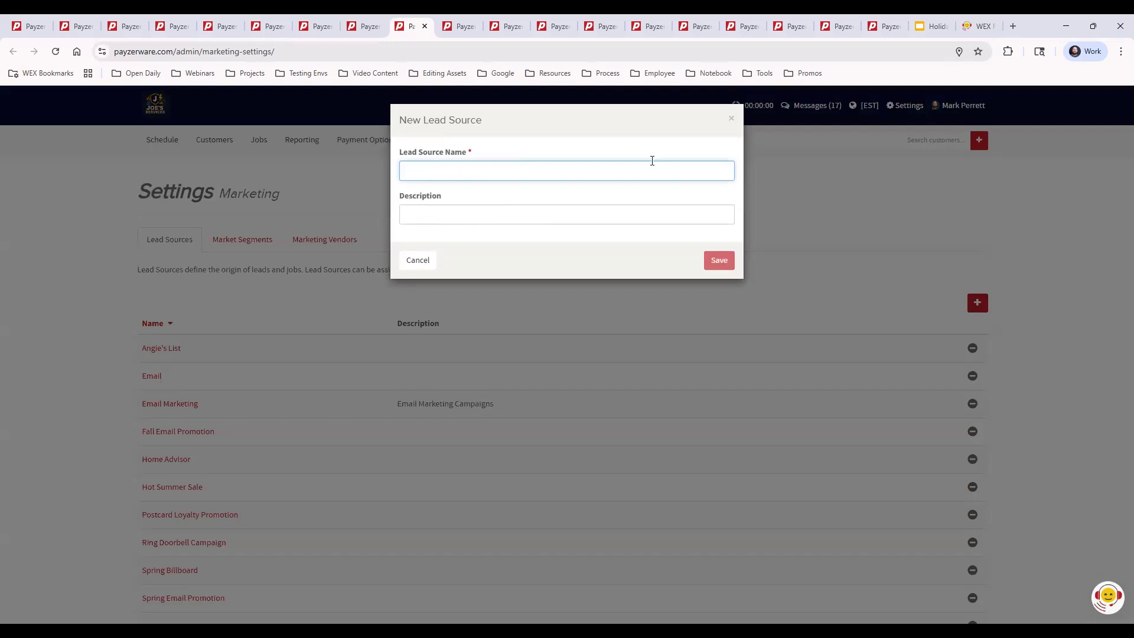
pyautogui.click(731, 118)
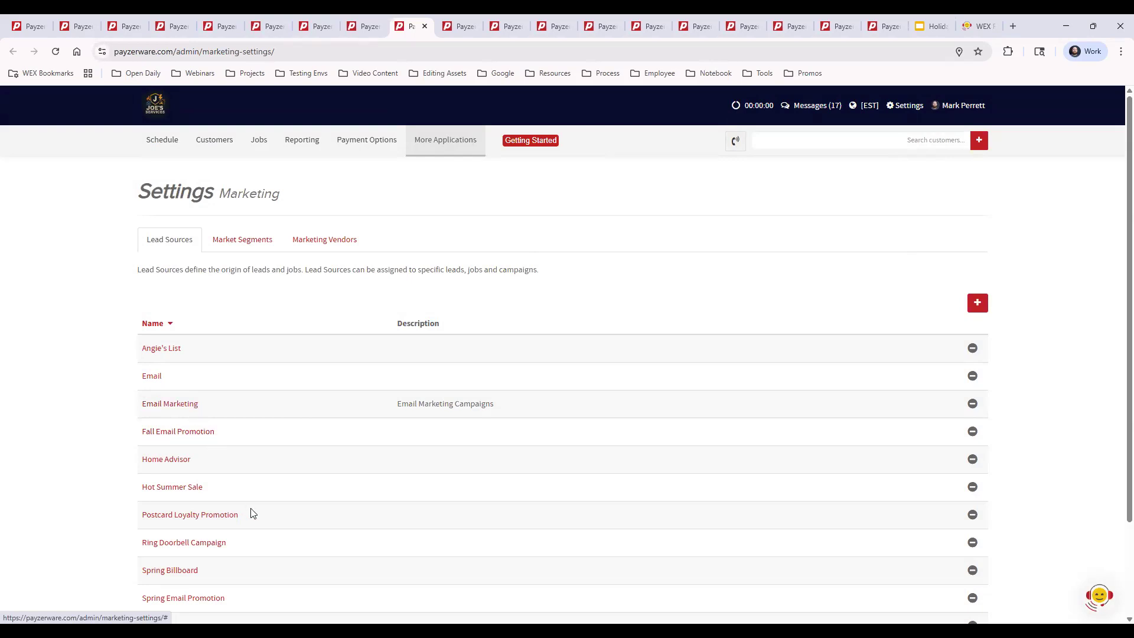
pyautogui.scroll(-2, 253, 511)
pyautogui.scroll(1, 256, 513)
pyautogui.scroll(1, 255, 512)
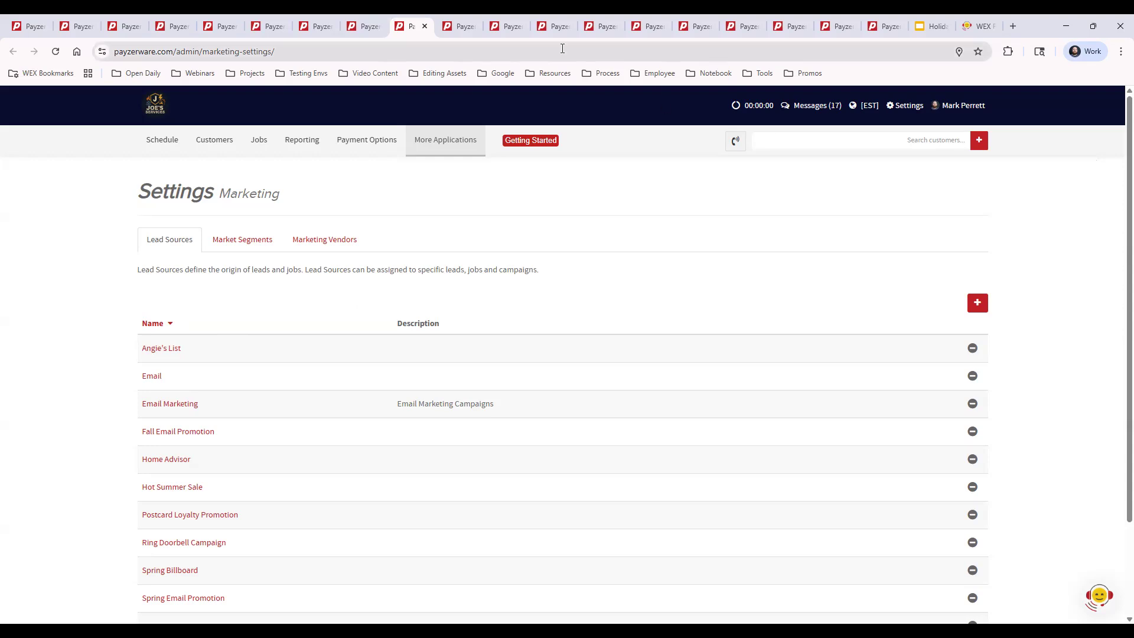
# Open the User Management users list and view the details of the field user with the $40.00 labor cost.
pyautogui.click(459, 26)
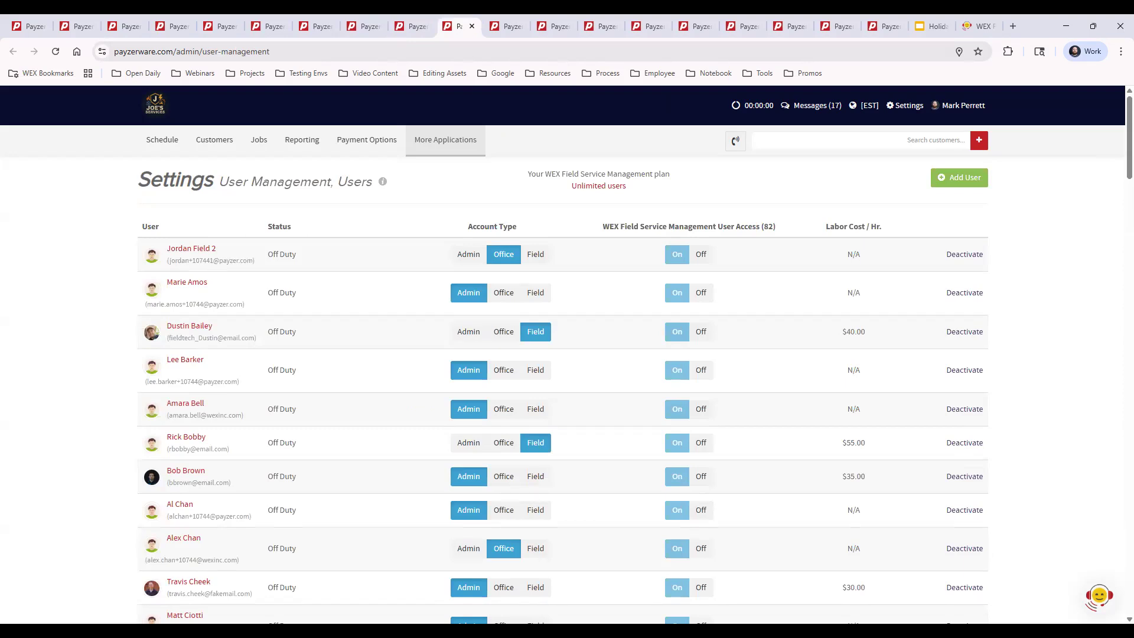
pyautogui.click(907, 108)
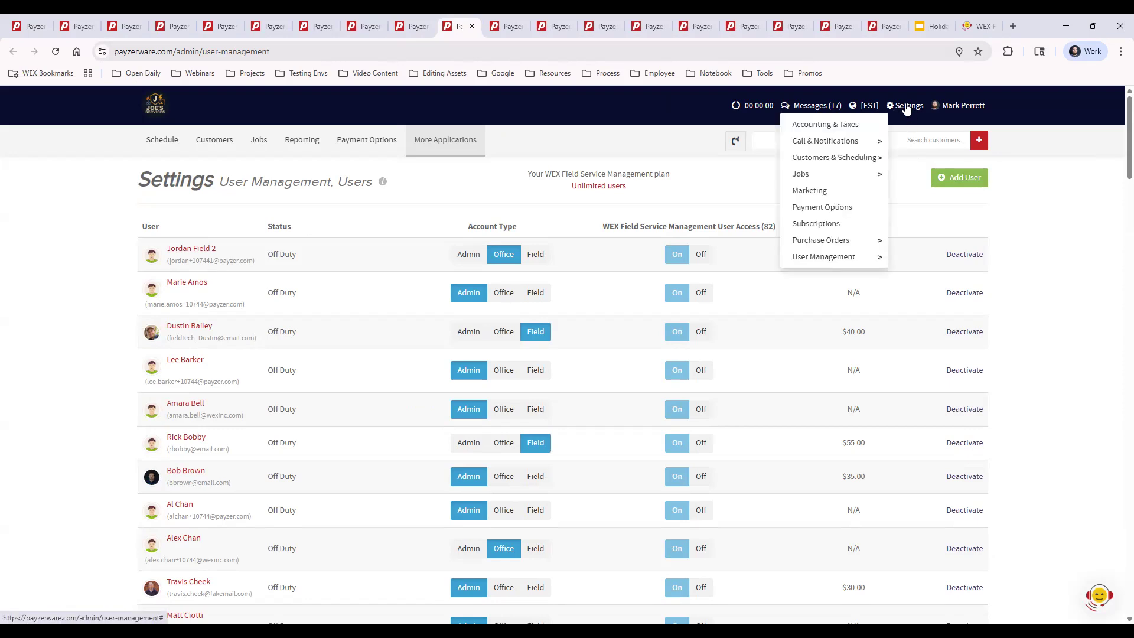
pyautogui.moveTo(836, 261)
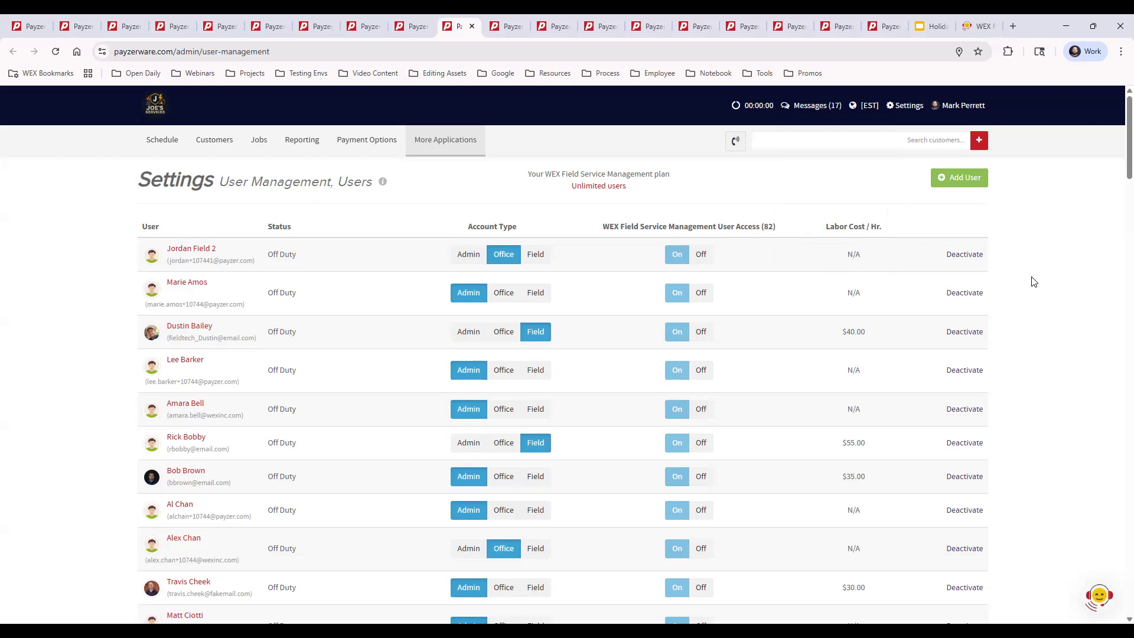
pyautogui.click(204, 329)
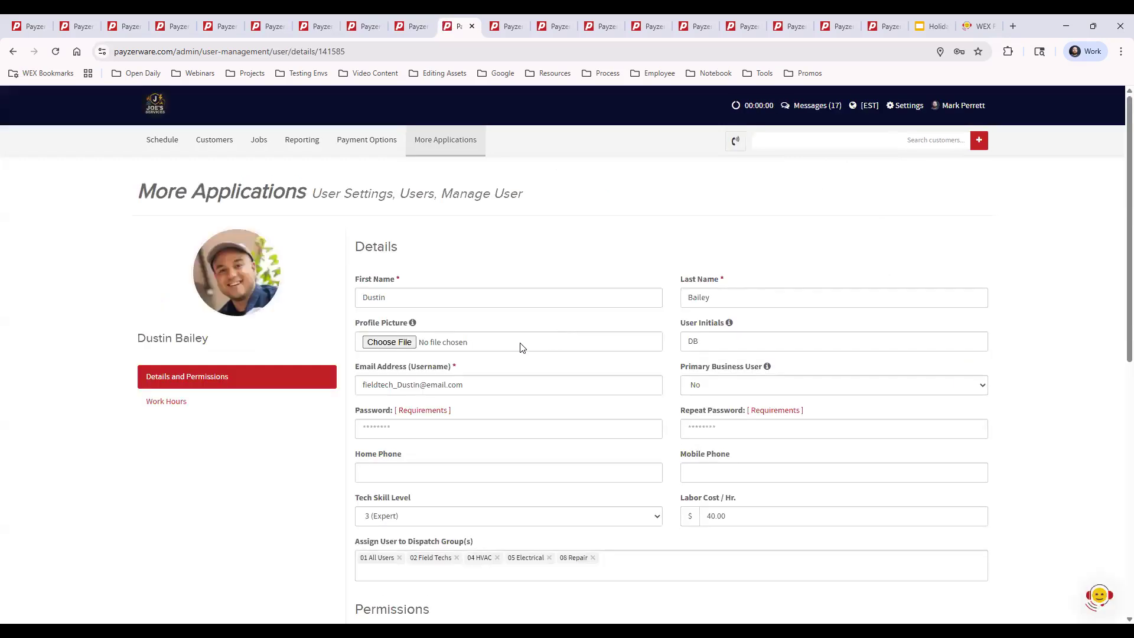
# Read the profile picture's help note in the user's details and check the users' pictures on the schedule.
pyautogui.moveTo(354, 324); pyautogui.dragTo(414, 325)
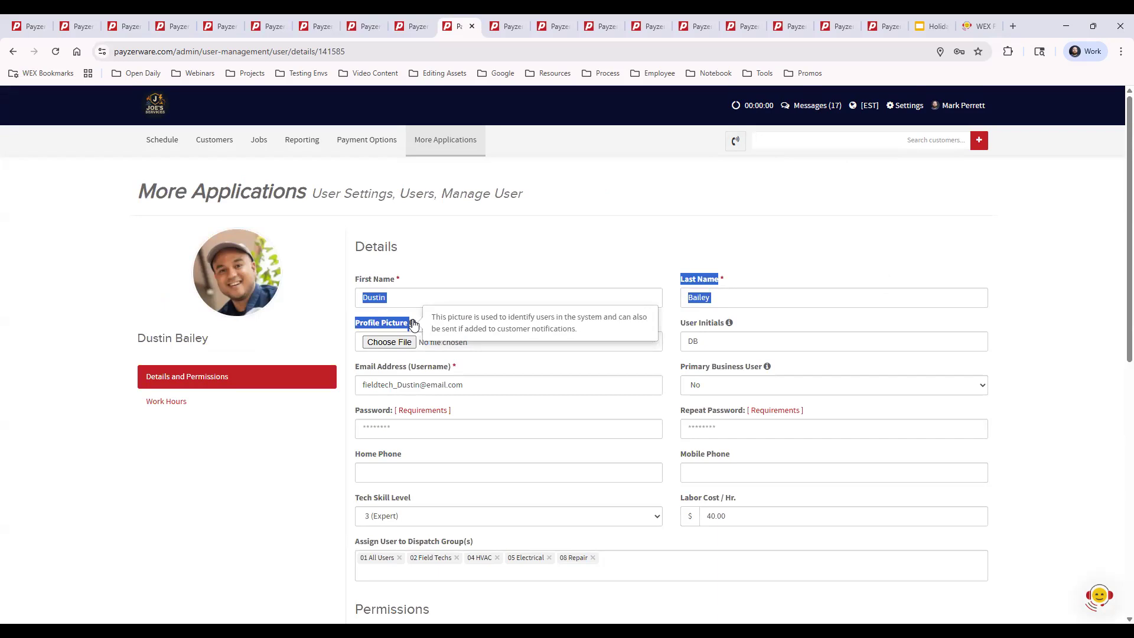
pyautogui.click(491, 243)
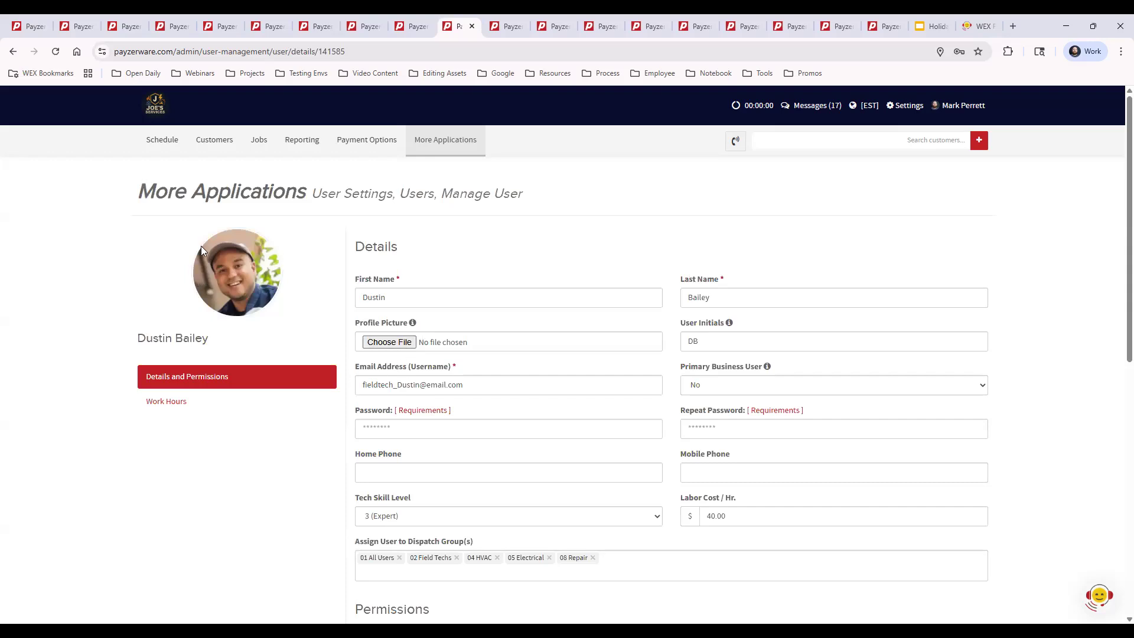
pyautogui.click(415, 30)
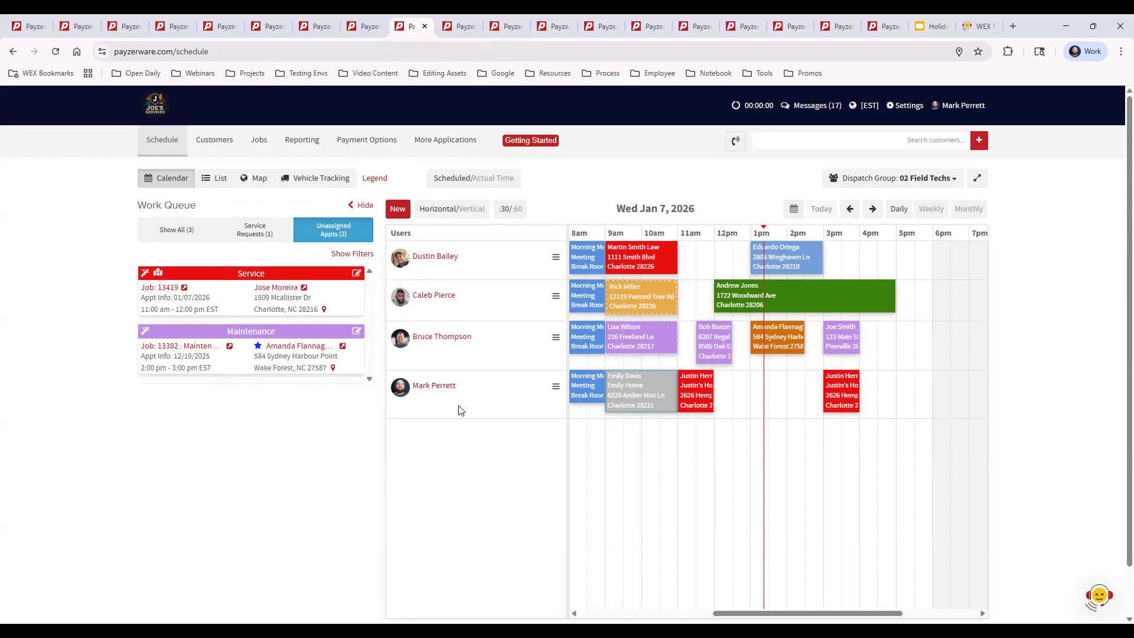
pyautogui.click(460, 27)
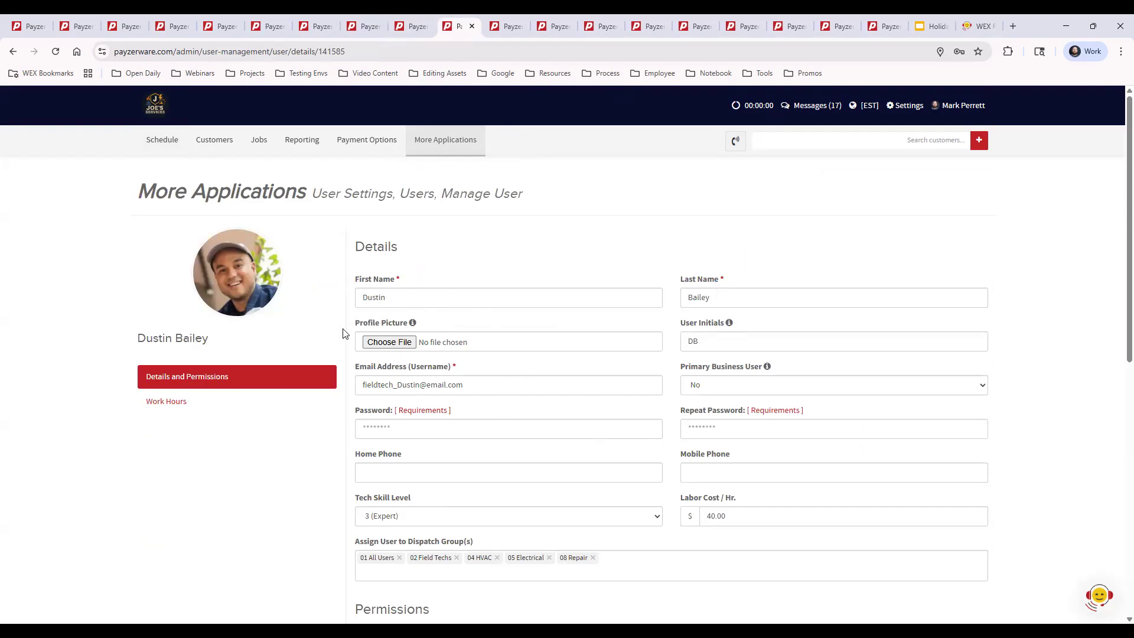
# Check the profile picture's file chooser and the Tech Skill Level options in the user's details, leaving both without a selection.
pyautogui.click(392, 345)
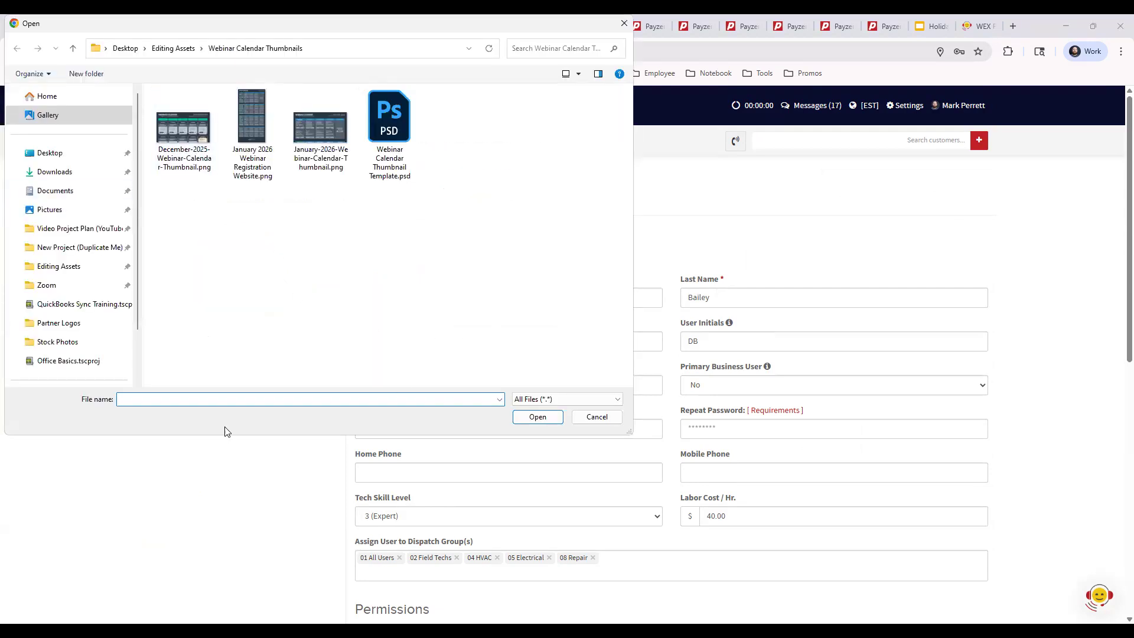
pyautogui.click(624, 24)
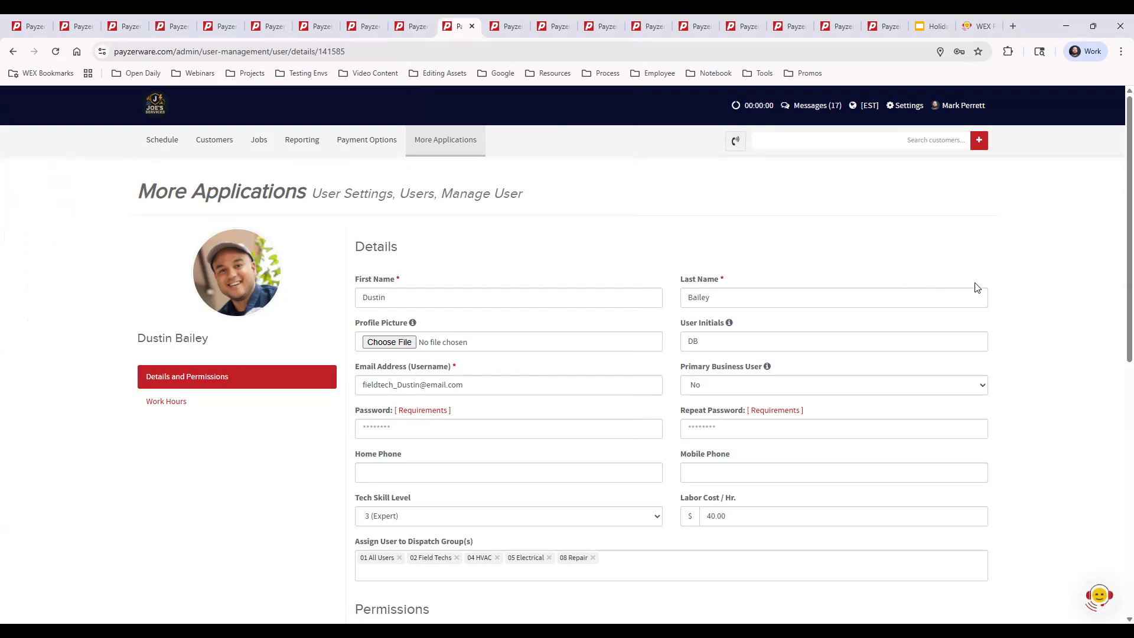
pyautogui.scroll(-2, 1024, 334)
pyautogui.scroll(-2, 1024, 334)
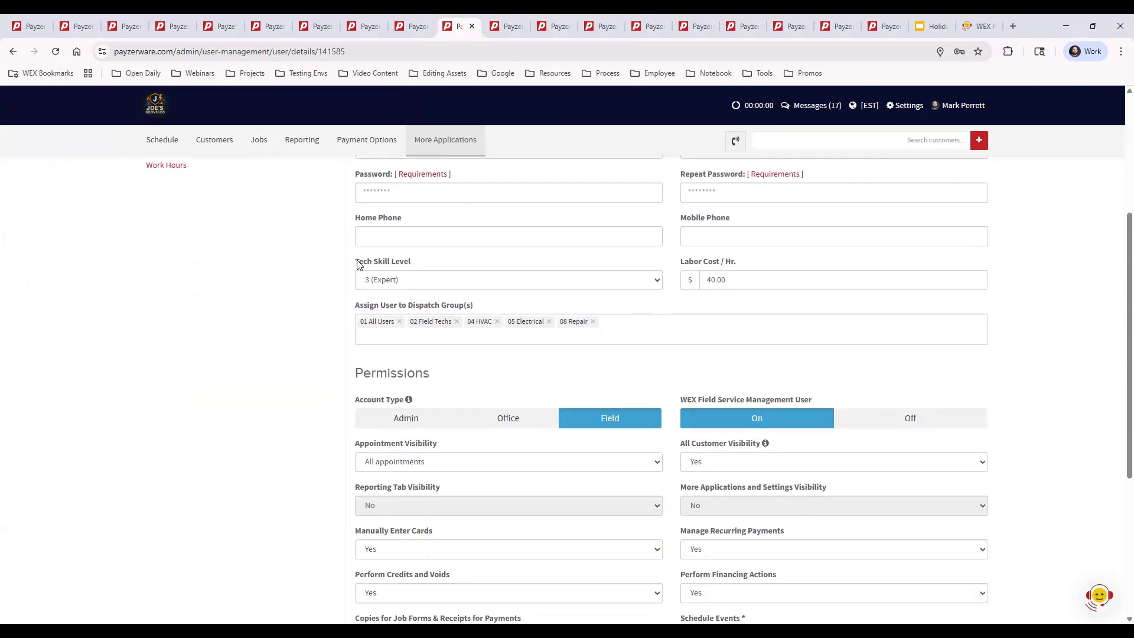
pyautogui.moveTo(354, 261); pyautogui.dragTo(413, 261)
pyautogui.click(433, 258)
pyautogui.click(431, 280)
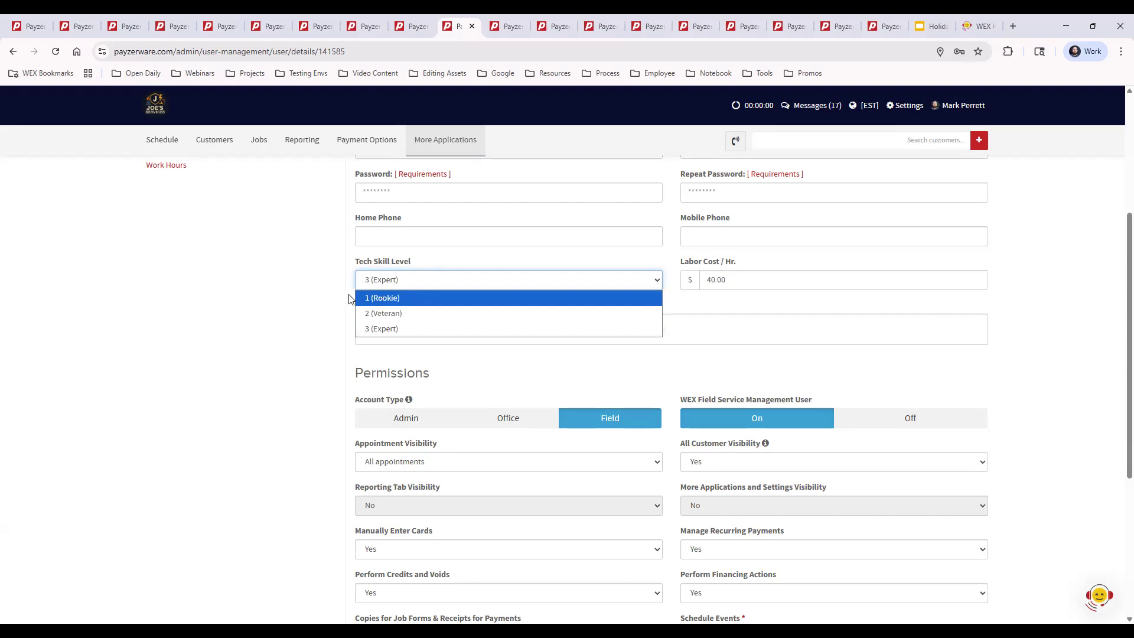
pyautogui.click(298, 394)
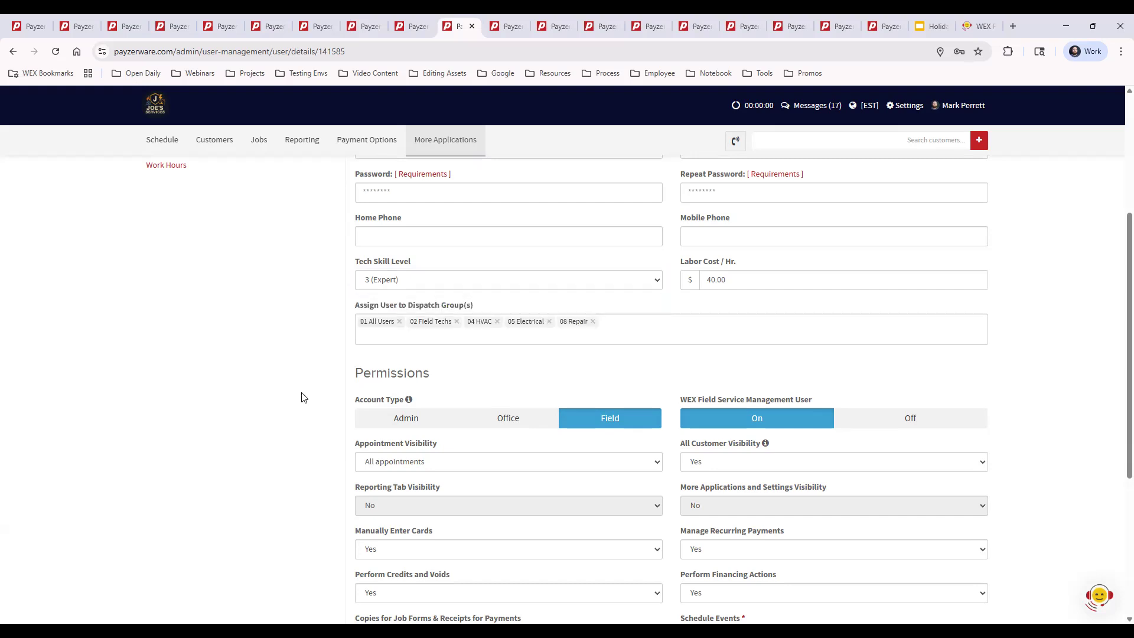
# Examine the field user's permissions and the available Appointment Visibility options without choosing one.
pyautogui.scroll(-2, 305, 447)
pyautogui.scroll(-1, 305, 447)
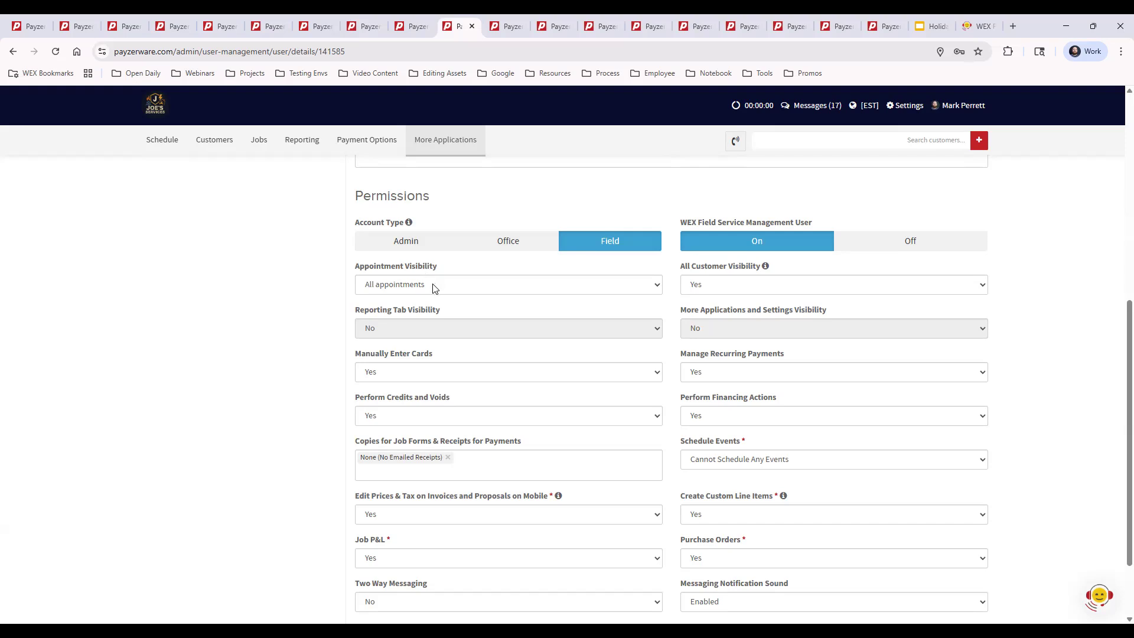
pyautogui.click(433, 287)
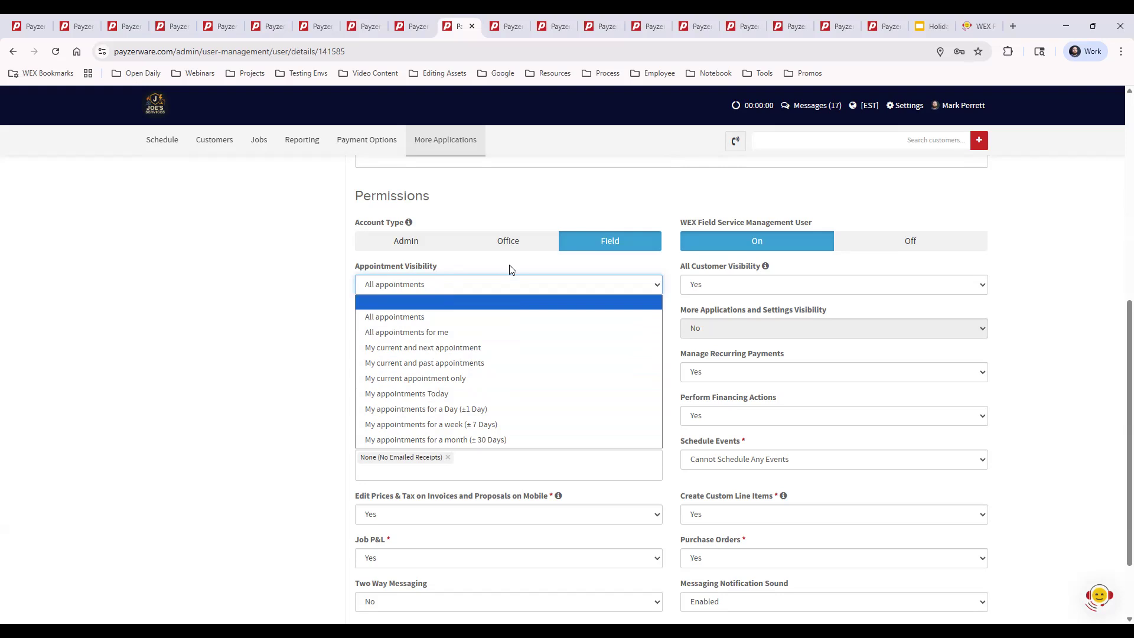
pyautogui.click(605, 273)
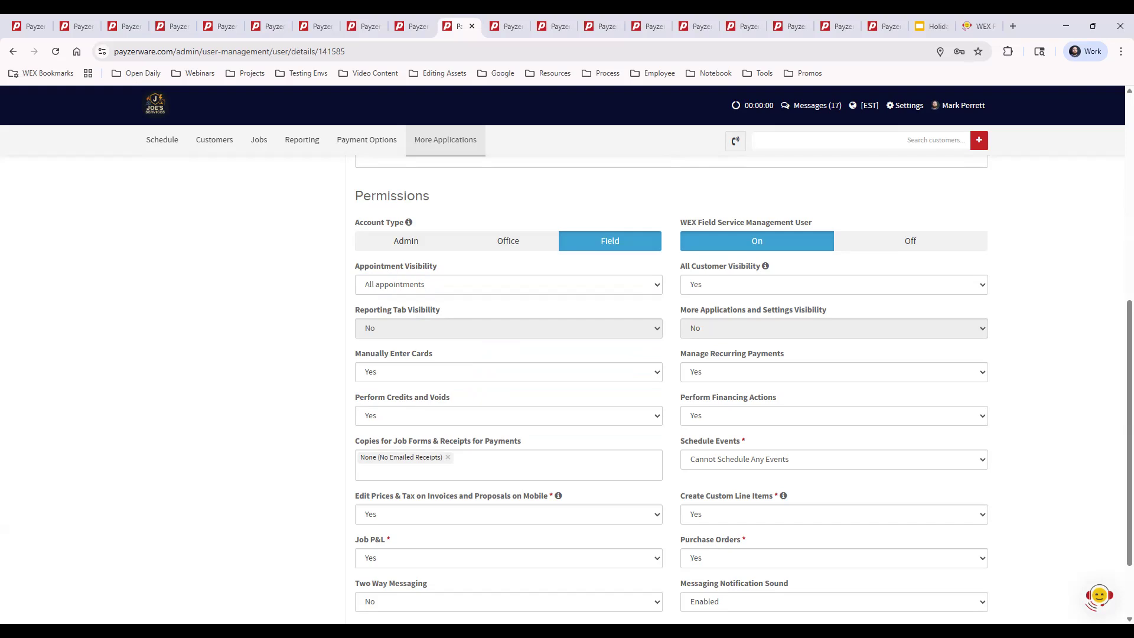
# Switch to the open customer record and search the customers by first name, dismissing the suggestions.
pyautogui.click(502, 27)
pyautogui.click(907, 142)
pyautogui.write('mary')
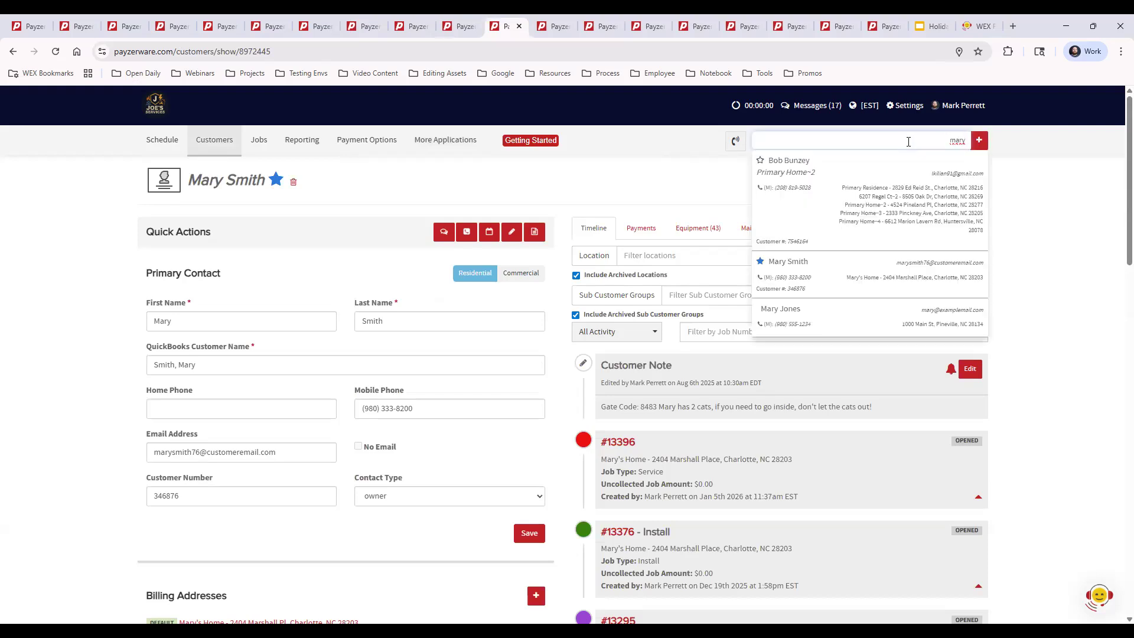
pyautogui.click(1051, 260)
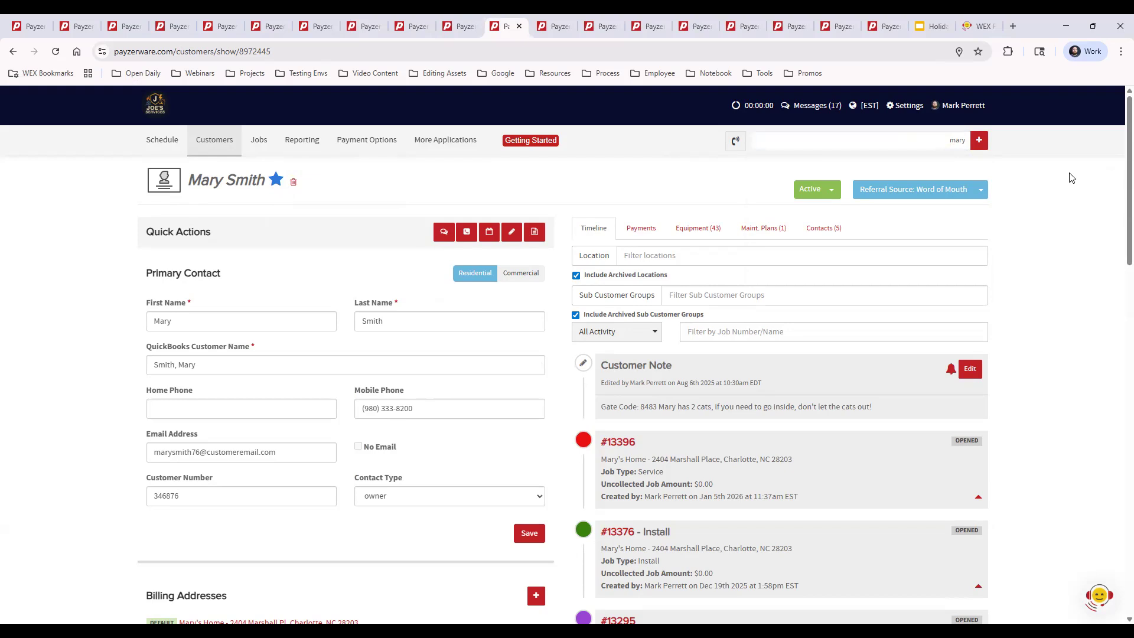
# Examine the Preferred Technician setting and its options in the customer's Settings & Preferences, without choosing another technician.
pyautogui.scroll(-1, 1071, 244)
pyautogui.scroll(-9, 1071, 244)
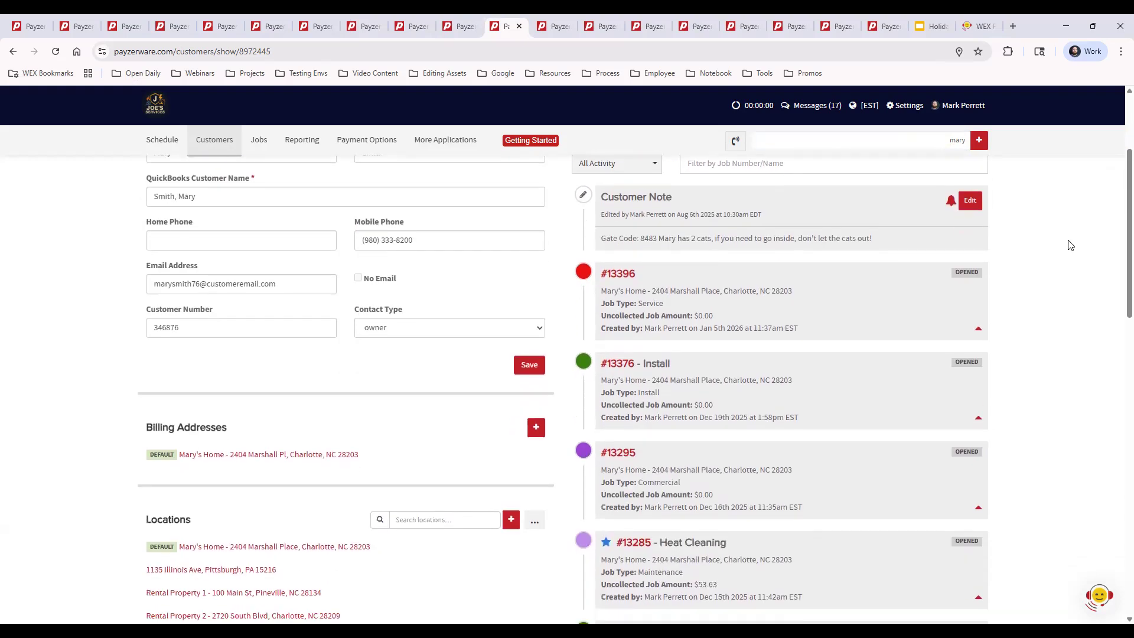
pyautogui.scroll(5, 1070, 245)
pyautogui.scroll(-6, 1070, 246)
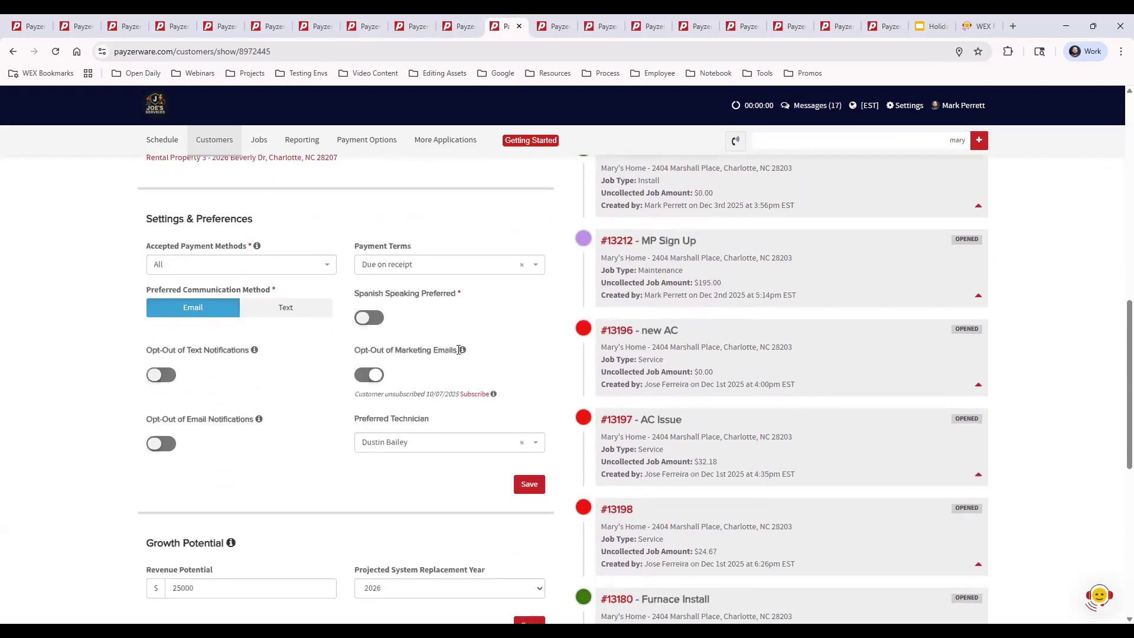
pyautogui.moveTo(353, 420); pyautogui.dragTo(452, 418)
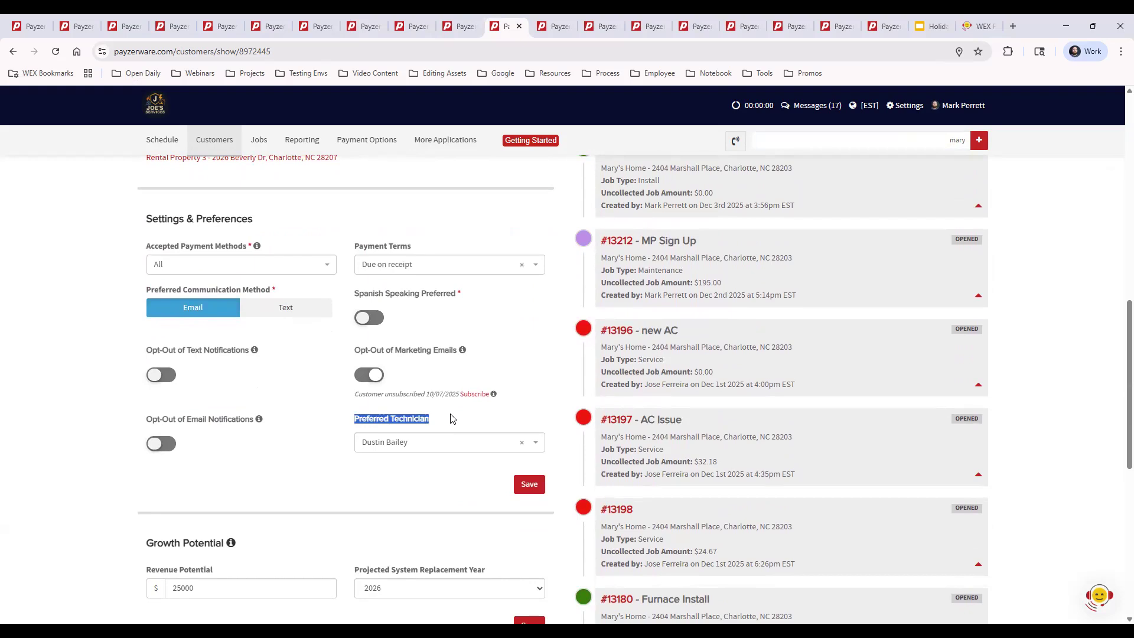
pyautogui.click(452, 418)
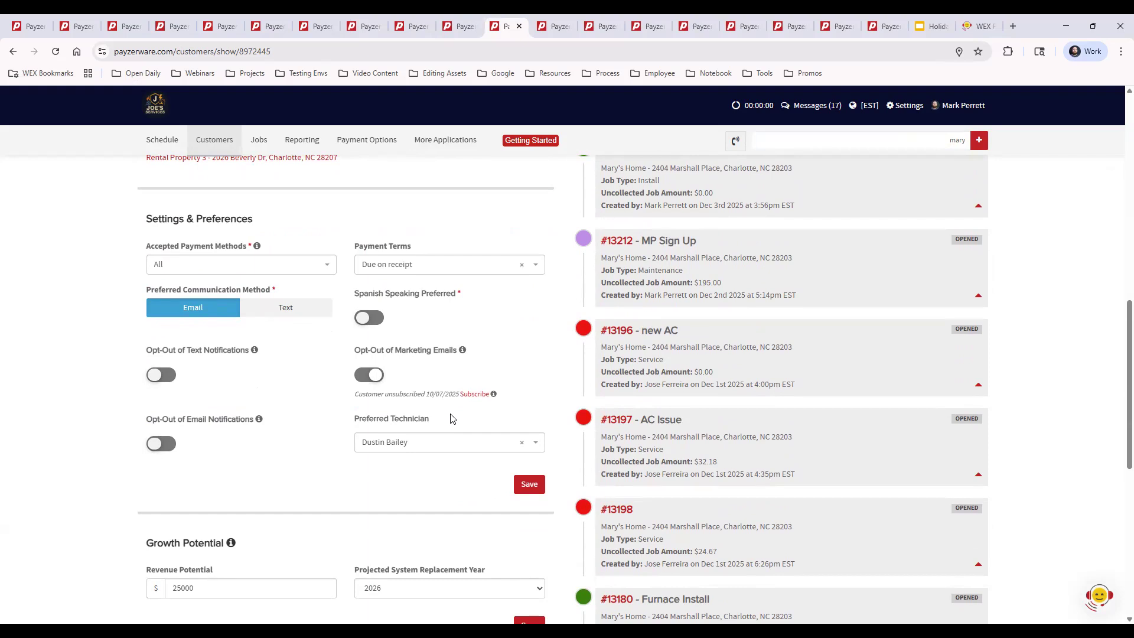
pyautogui.click(466, 447)
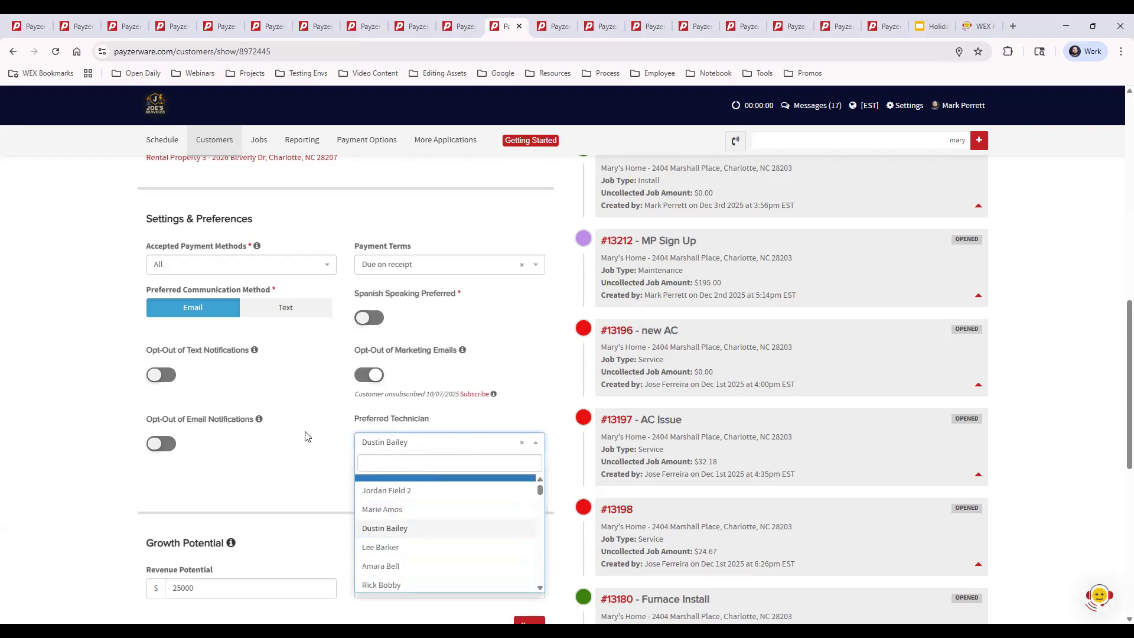
pyautogui.click(283, 444)
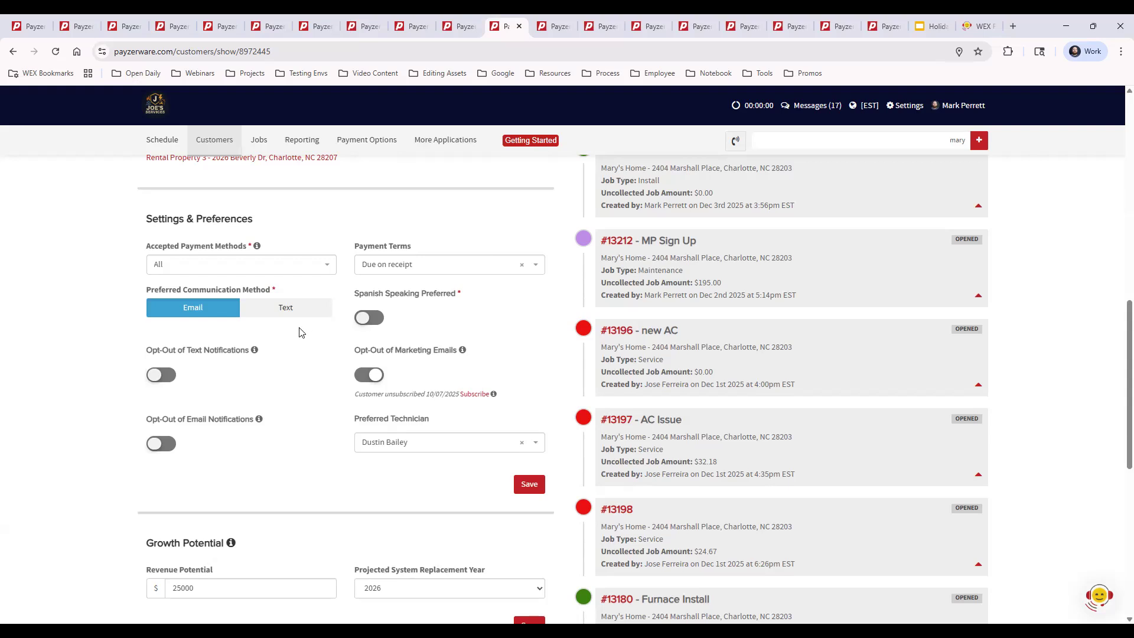
# Review the customer's Quick Actions and view the New Appointment form, closing it without scheduling.
pyautogui.scroll(4, 514, 430)
pyautogui.scroll(7, 523, 430)
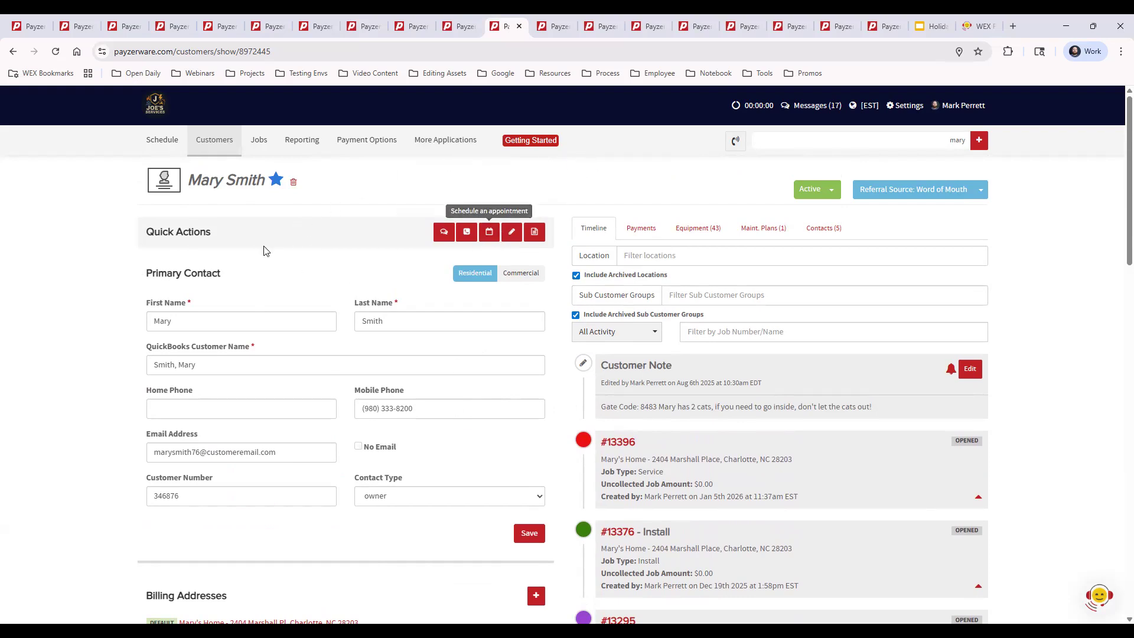
pyautogui.moveTo(147, 232); pyautogui.dragTo(271, 231)
pyautogui.click(272, 230)
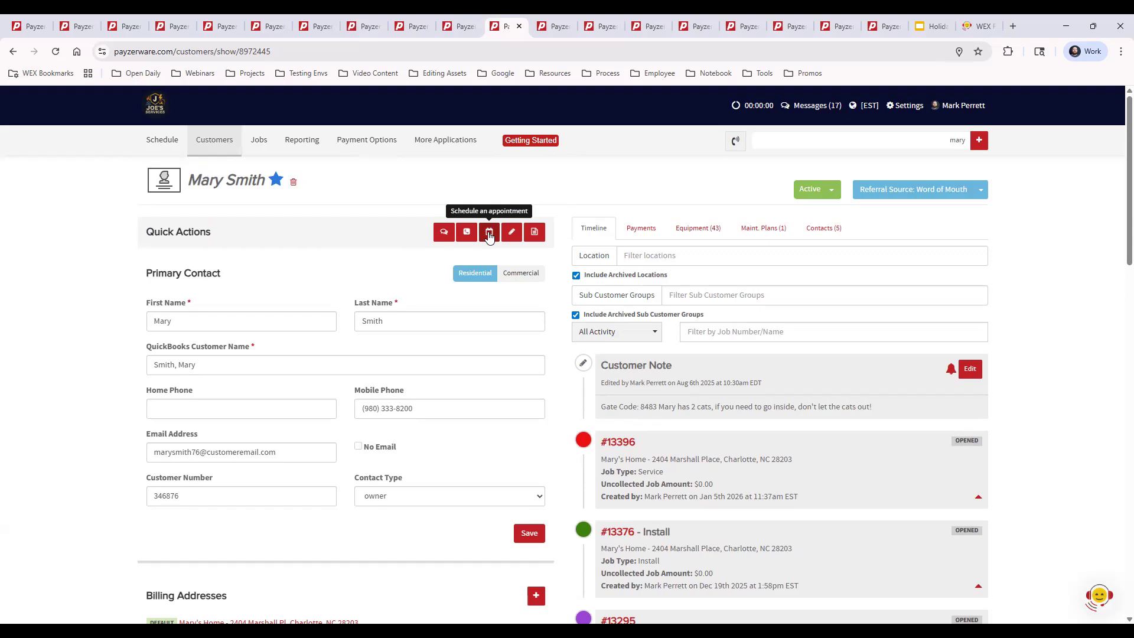
pyautogui.scroll(-4, 858, 488)
pyautogui.scroll(4, 859, 487)
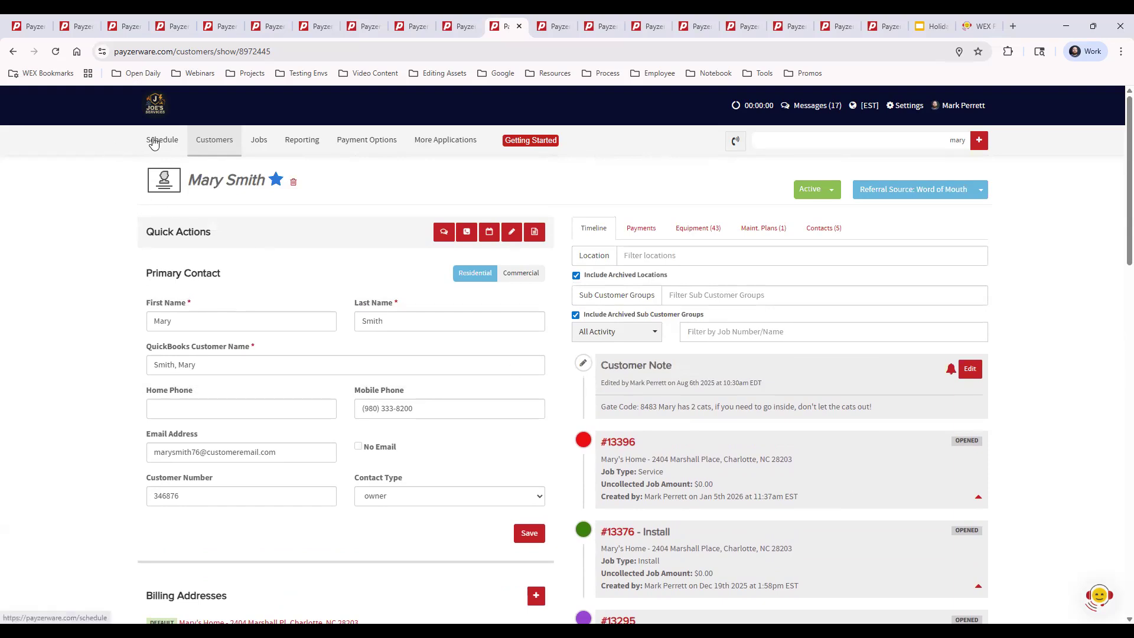
pyautogui.click(490, 232)
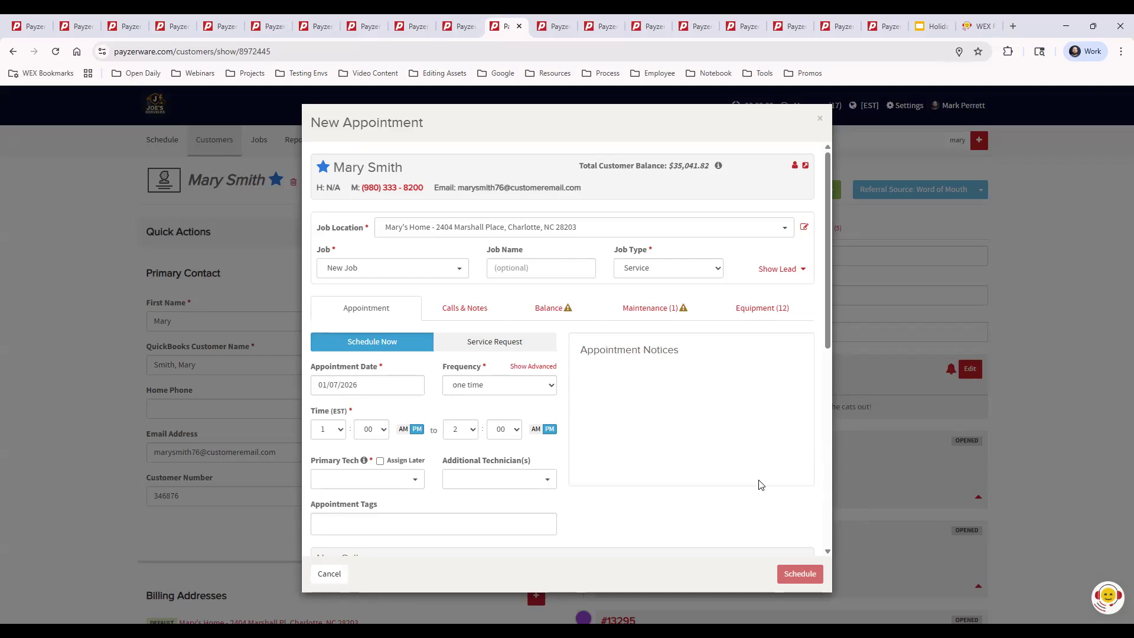
pyautogui.click(820, 118)
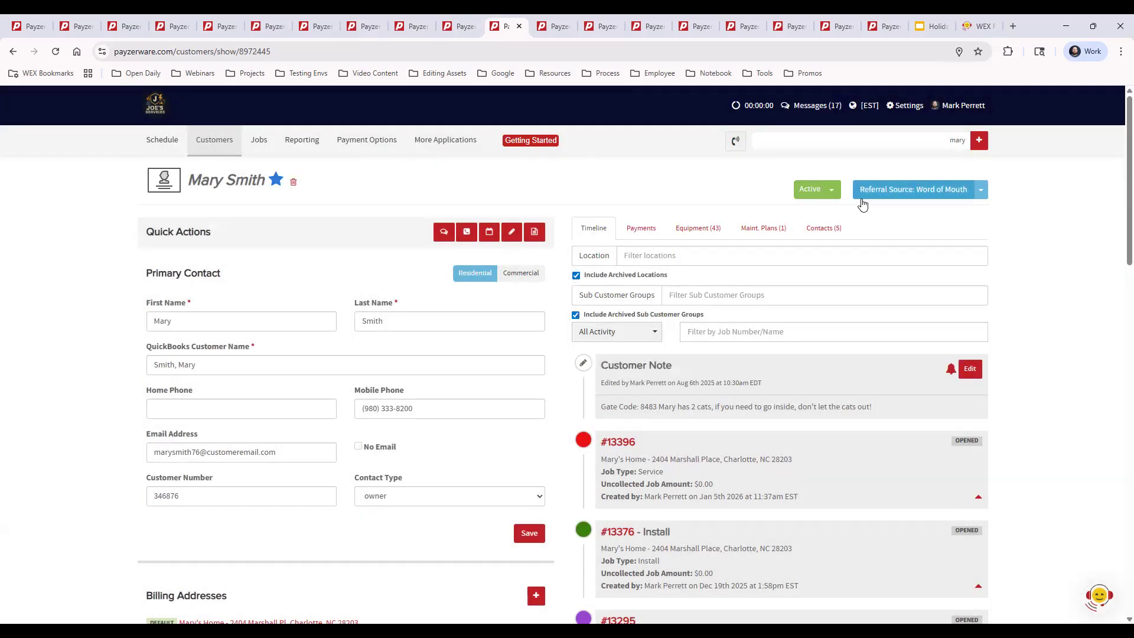
# View the customer's maintenance plans, inspect the missed Heat Cleaning appointment, and check the service windows' statuses.
pyautogui.click(767, 232)
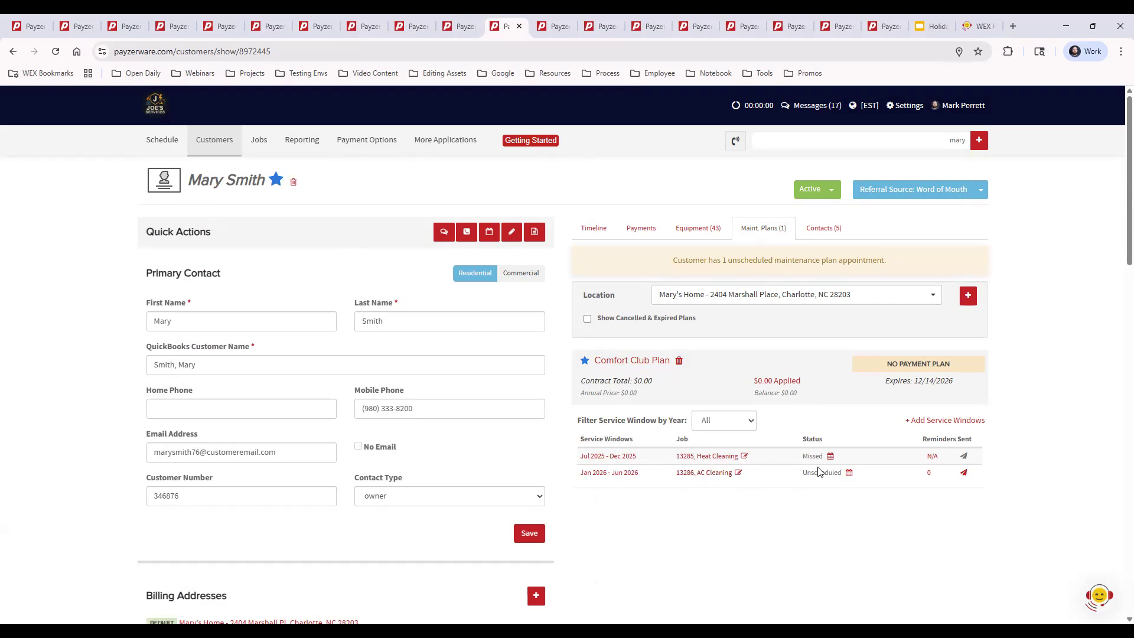
pyautogui.moveTo(803, 456); pyautogui.dragTo(826, 457)
pyautogui.click(836, 505)
pyautogui.click(829, 456)
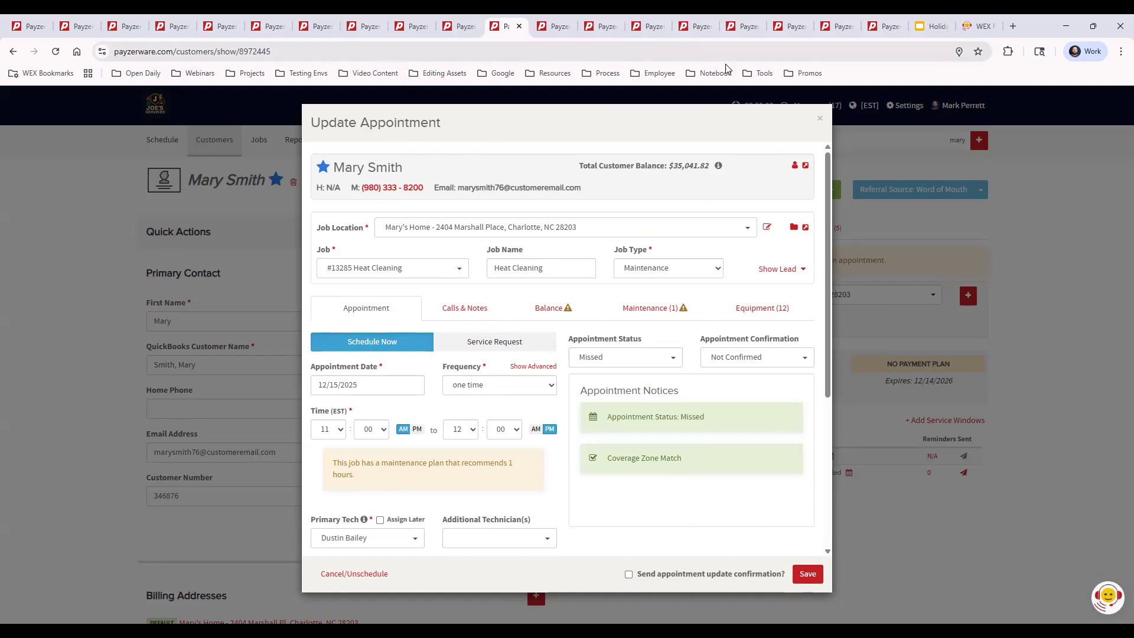
pyautogui.click(821, 122)
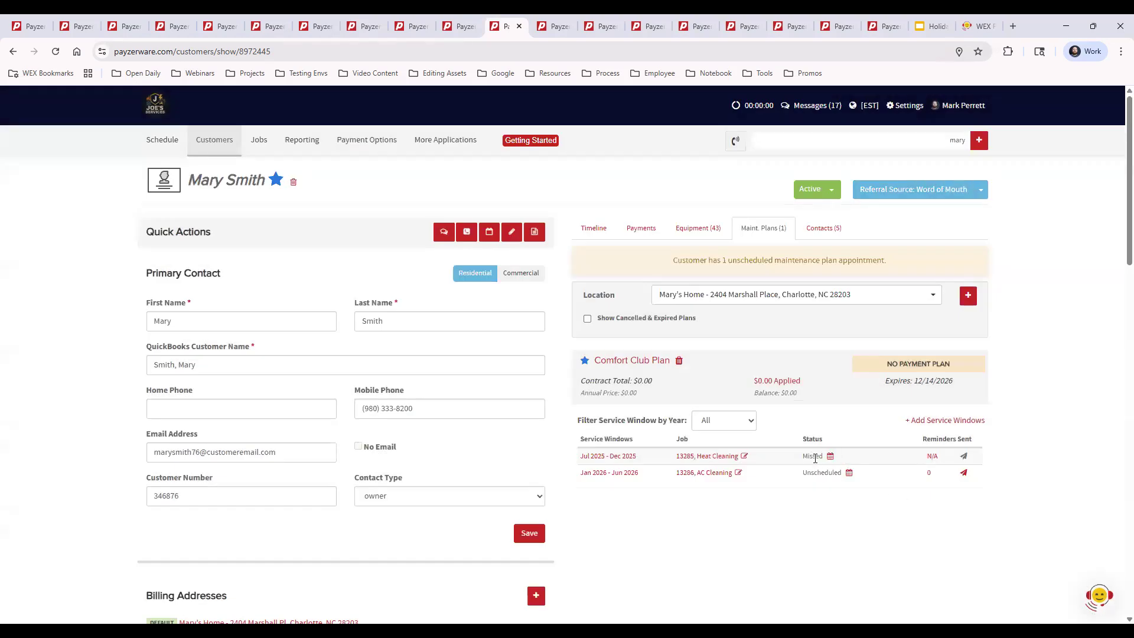
pyautogui.moveTo(803, 456); pyautogui.dragTo(839, 473)
pyautogui.click(883, 575)
# Switch to the schedule and start a new non-customer event named Dr Appt with the event type Sick.
pyautogui.click(544, 28)
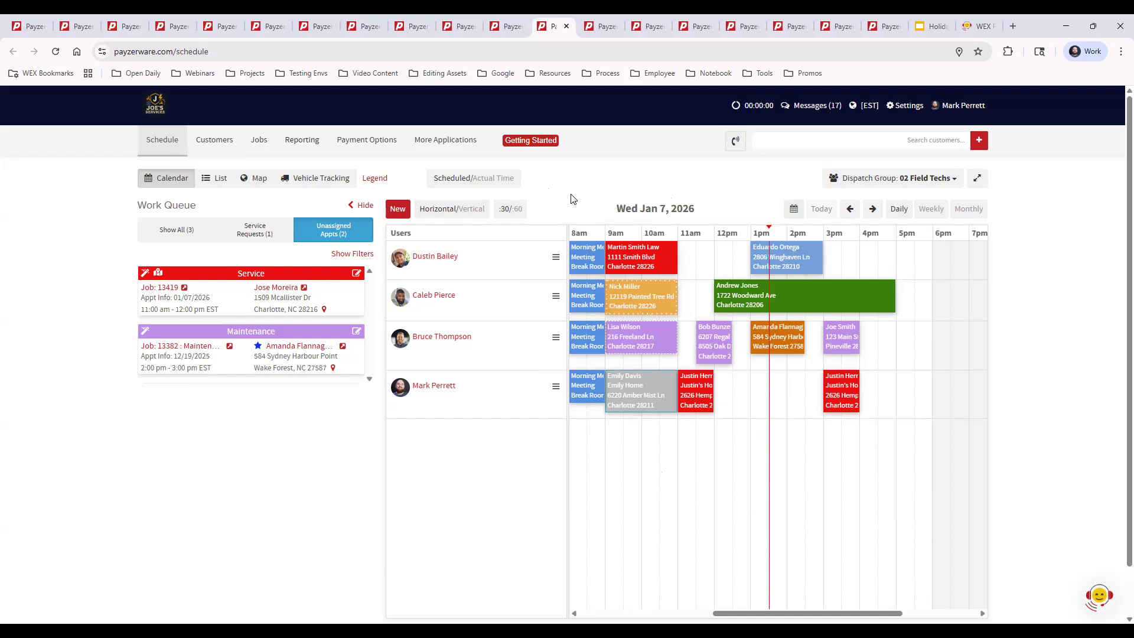
pyautogui.click(398, 209)
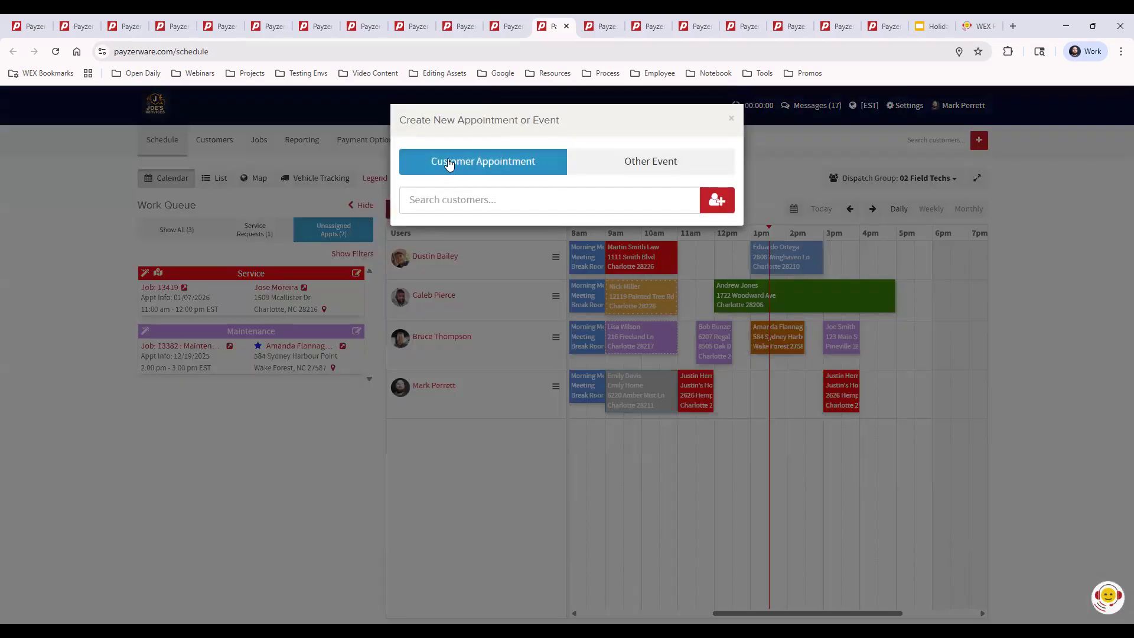
pyautogui.click(647, 166)
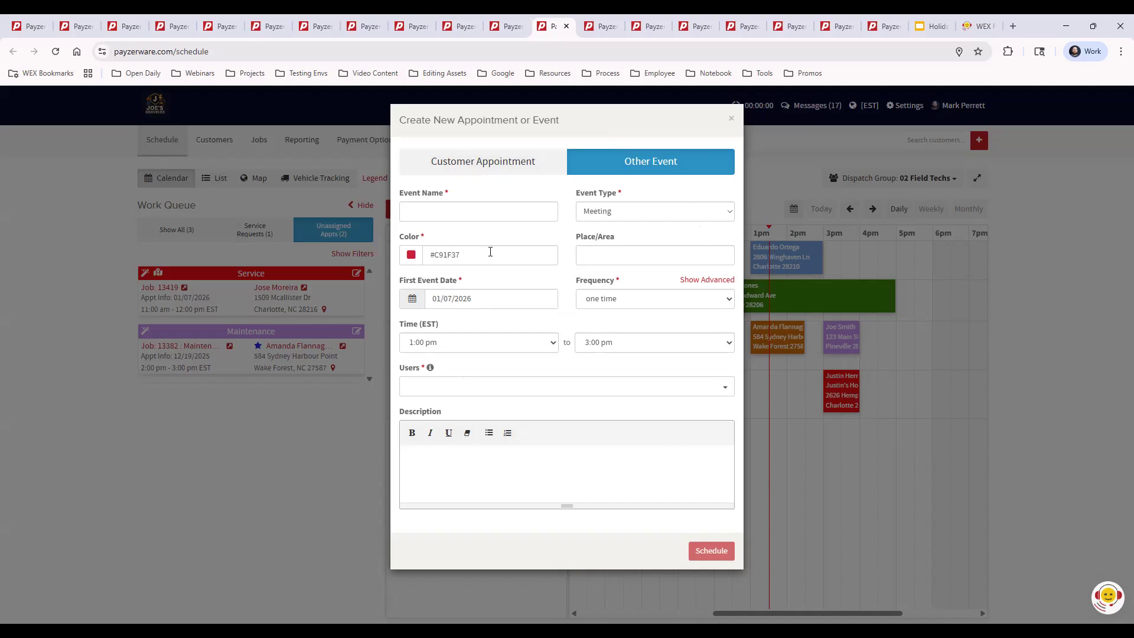
pyautogui.click(458, 217)
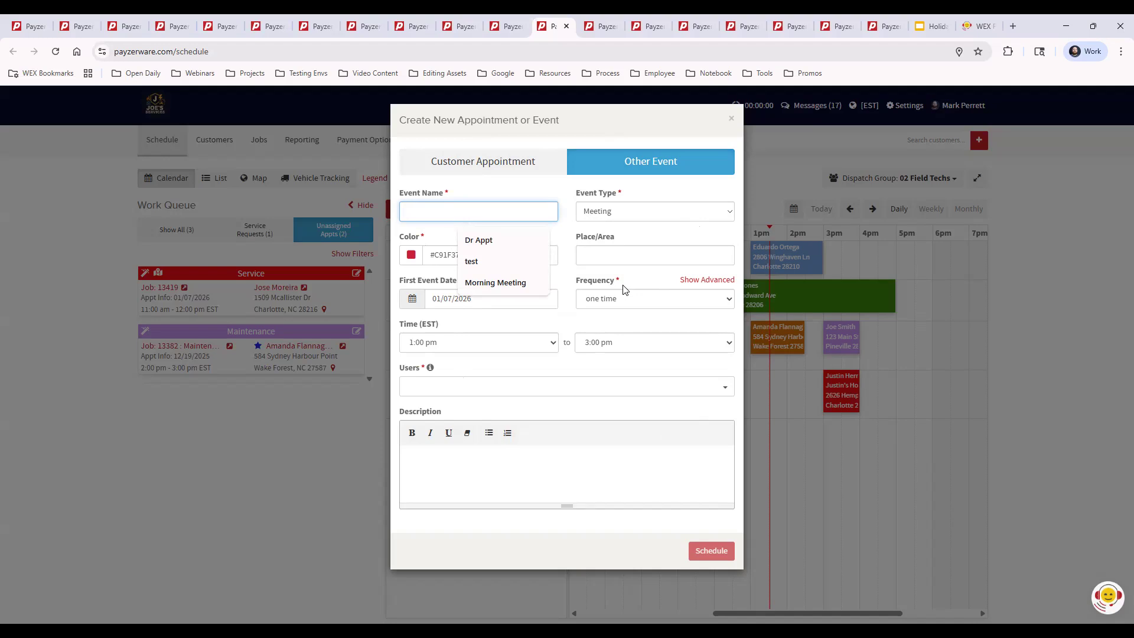
pyautogui.click(480, 240)
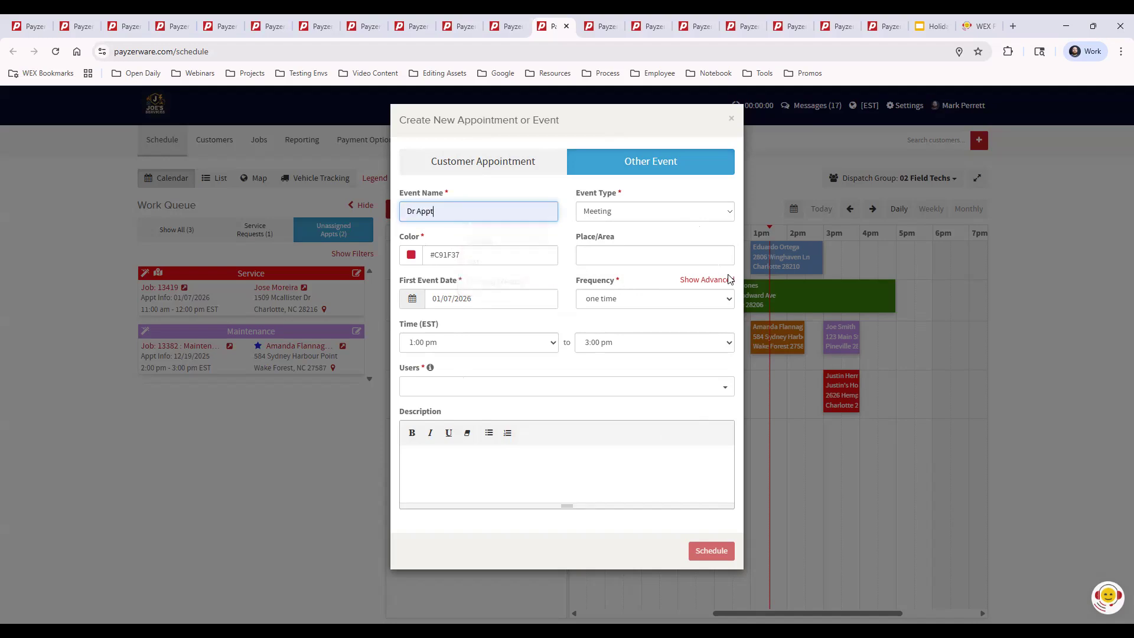
pyautogui.click(626, 211)
pyautogui.scroll(-1, 628, 316)
pyautogui.click(617, 323)
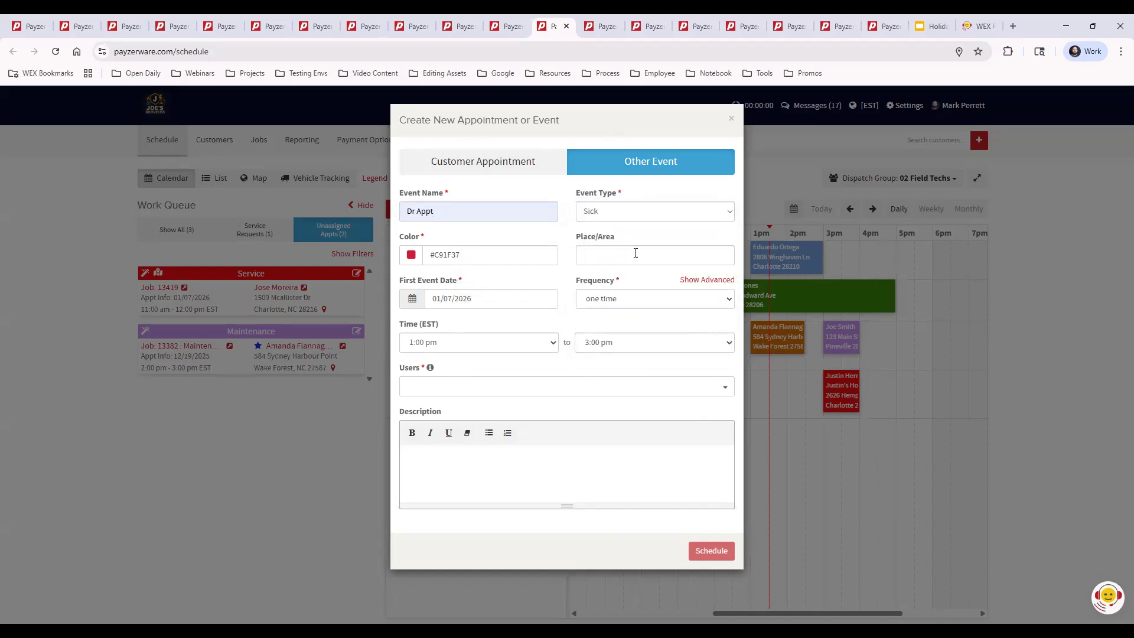
# Add a new event type named Birthday and apply it to the Dr Appt event.
pyautogui.click(637, 215)
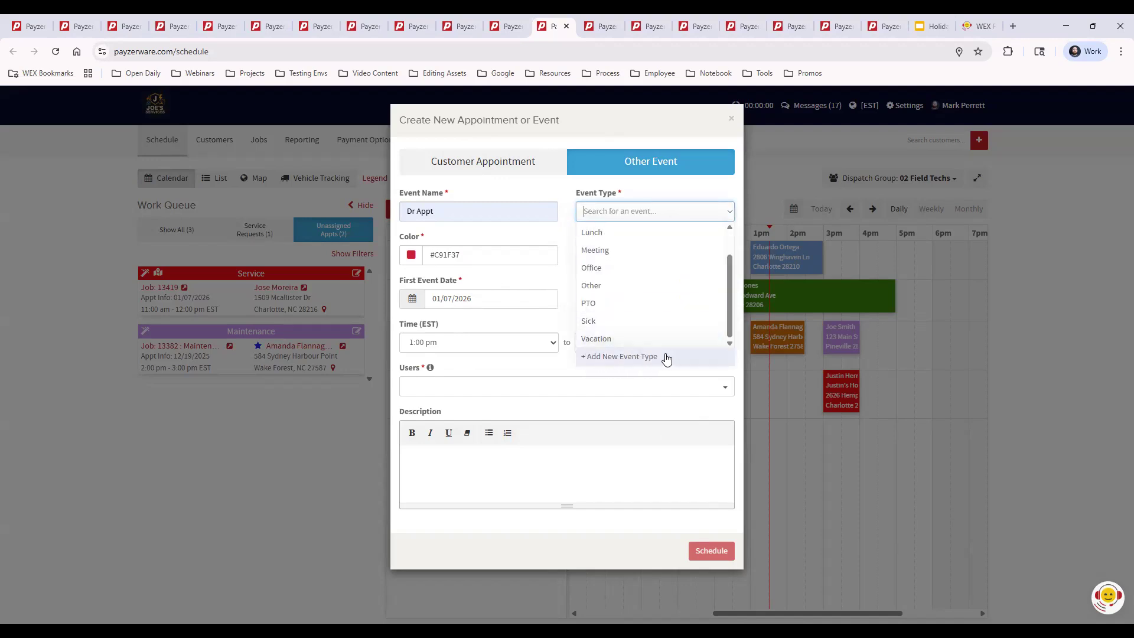
pyautogui.scroll(1, 628, 251)
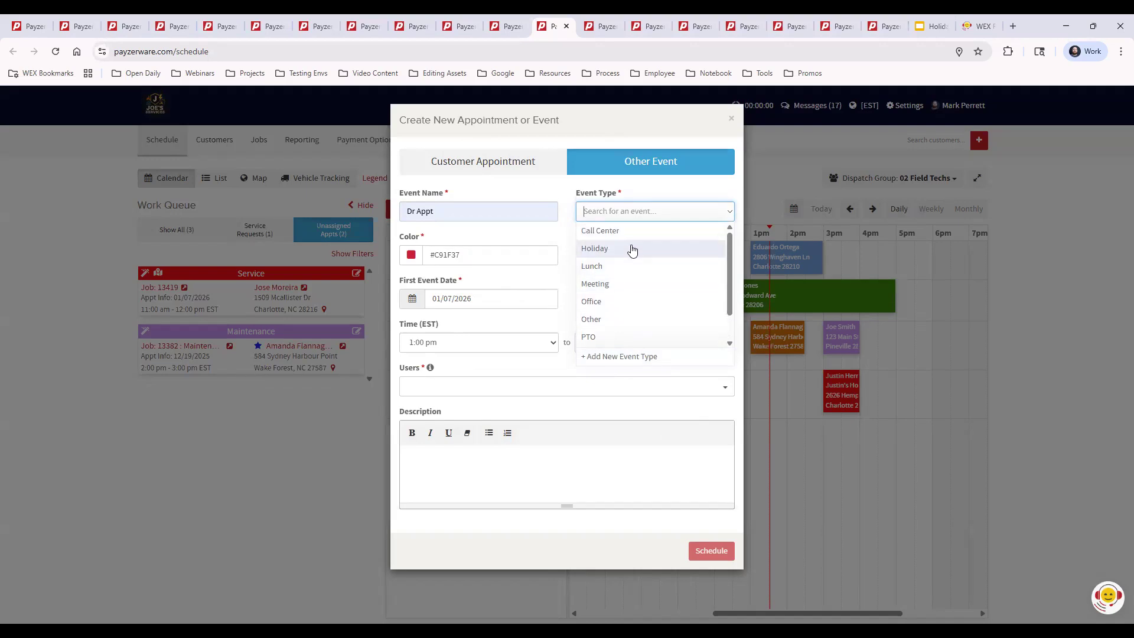
pyautogui.scroll(-2, 627, 299)
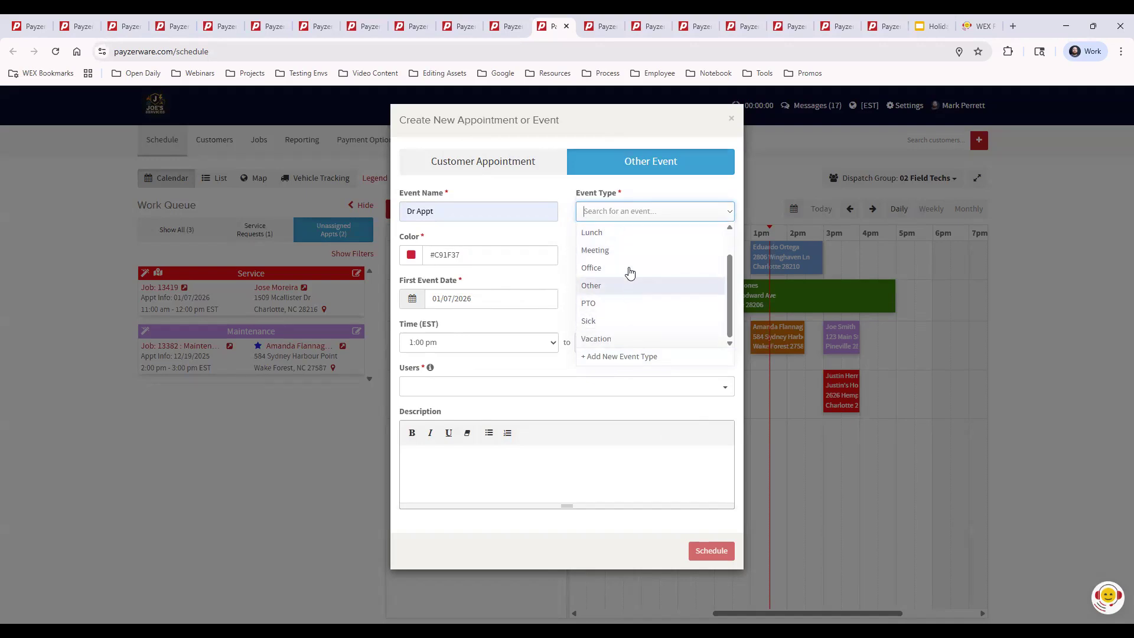
pyautogui.scroll(1, 633, 270)
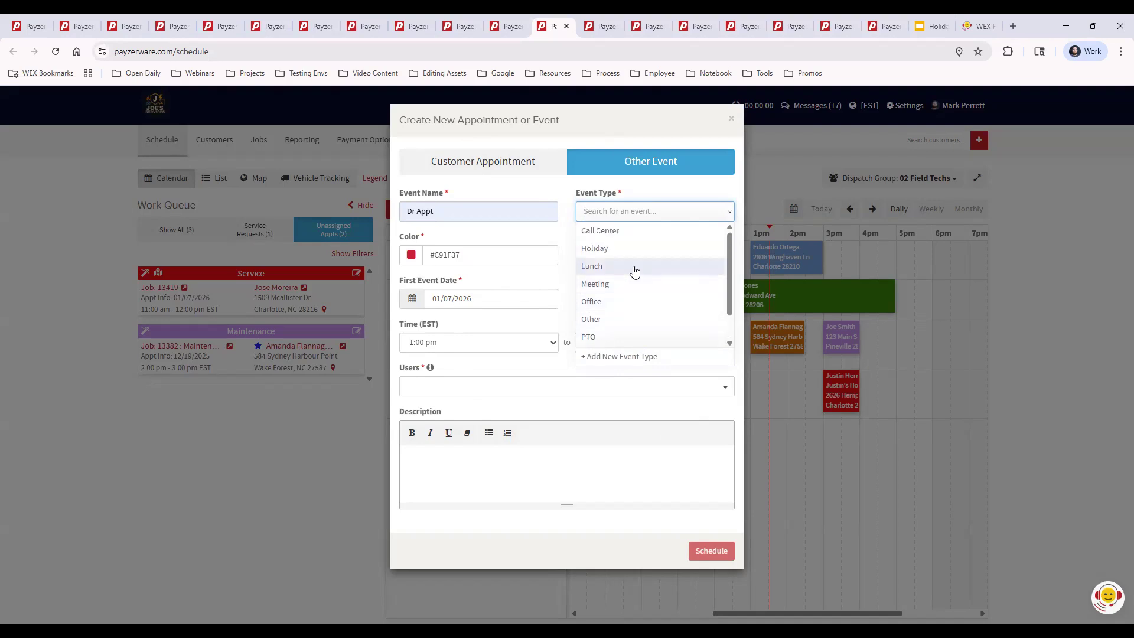
pyautogui.click(637, 357)
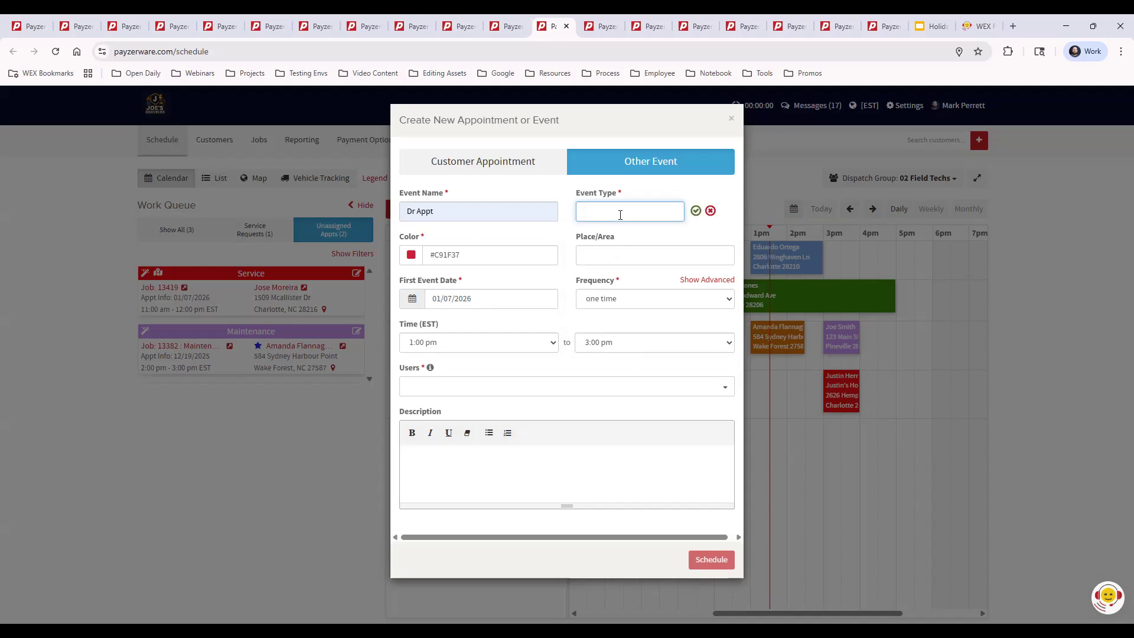
pyautogui.write('Birthday')
pyautogui.click(696, 211)
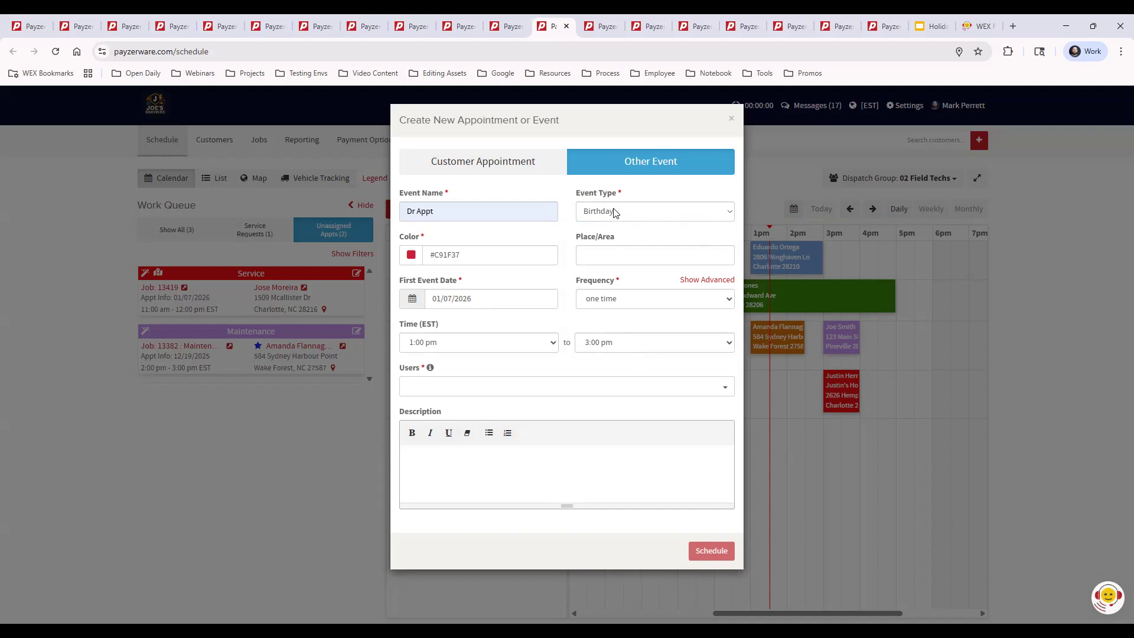
# Inspect the event's color picker and Place/Area suggestions, leaving both fields as they are.
pyautogui.click(468, 258)
pyautogui.click(412, 255)
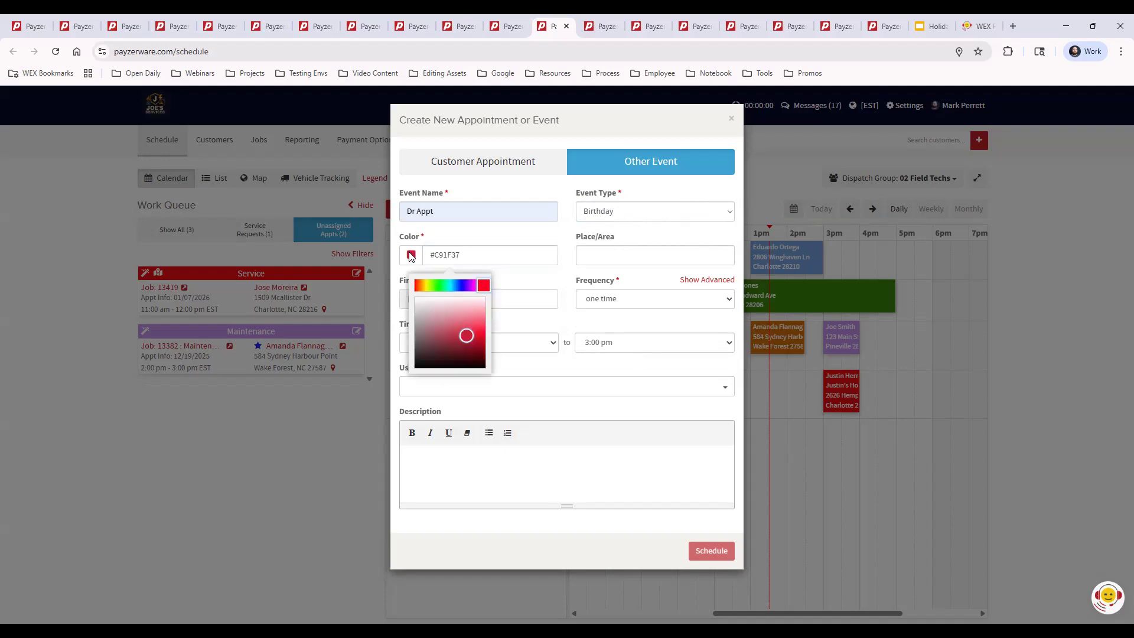
pyautogui.click(526, 284)
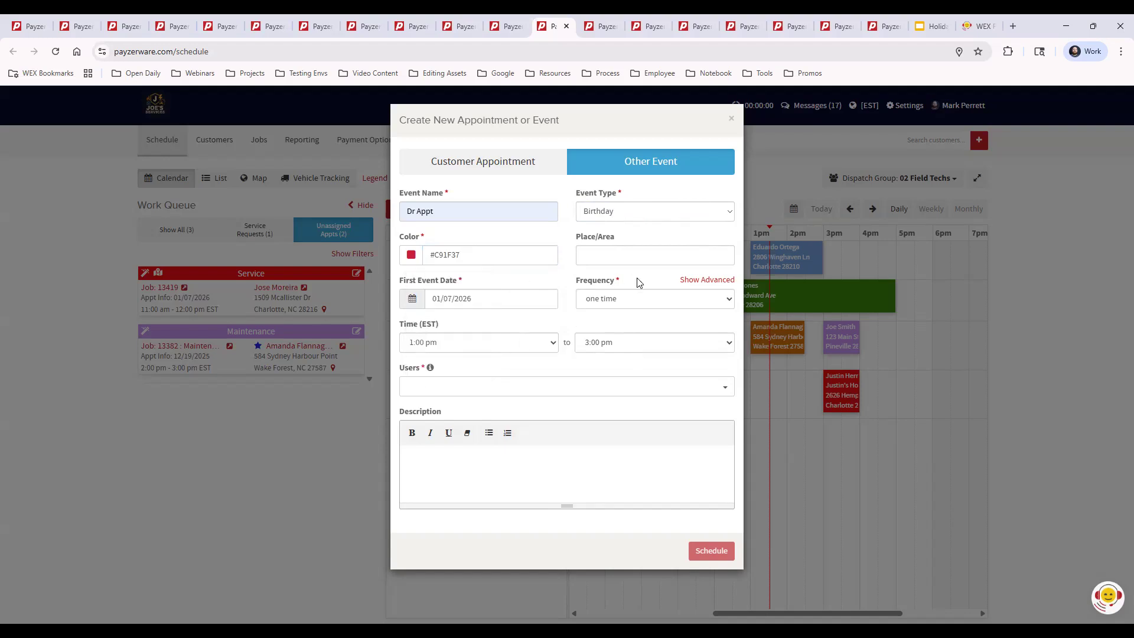
pyautogui.click(598, 251)
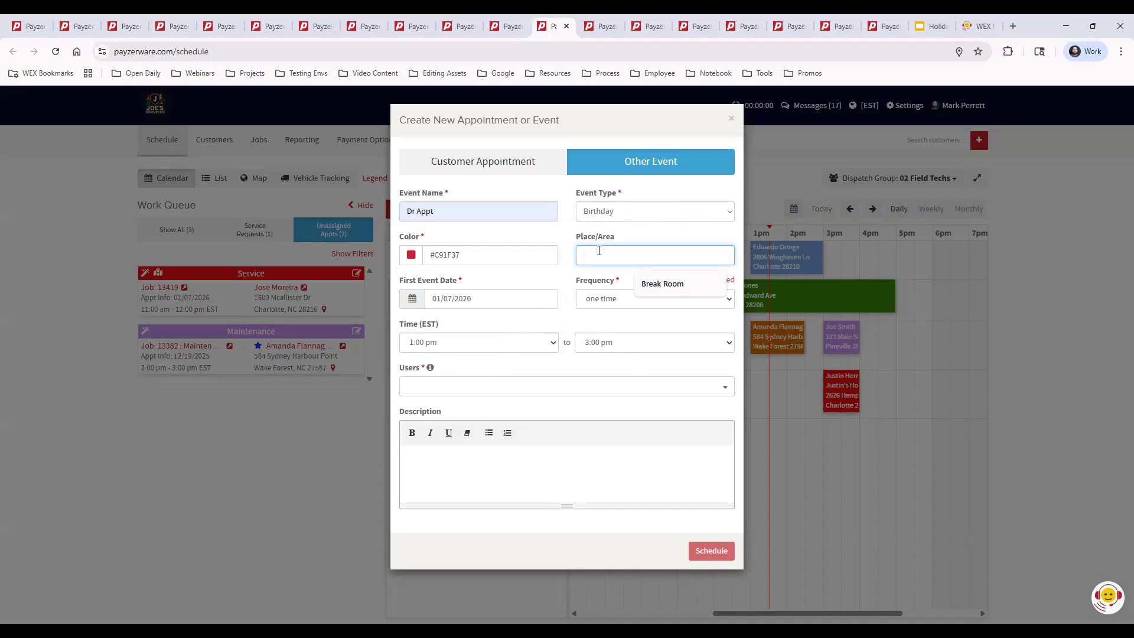
pyautogui.click(582, 372)
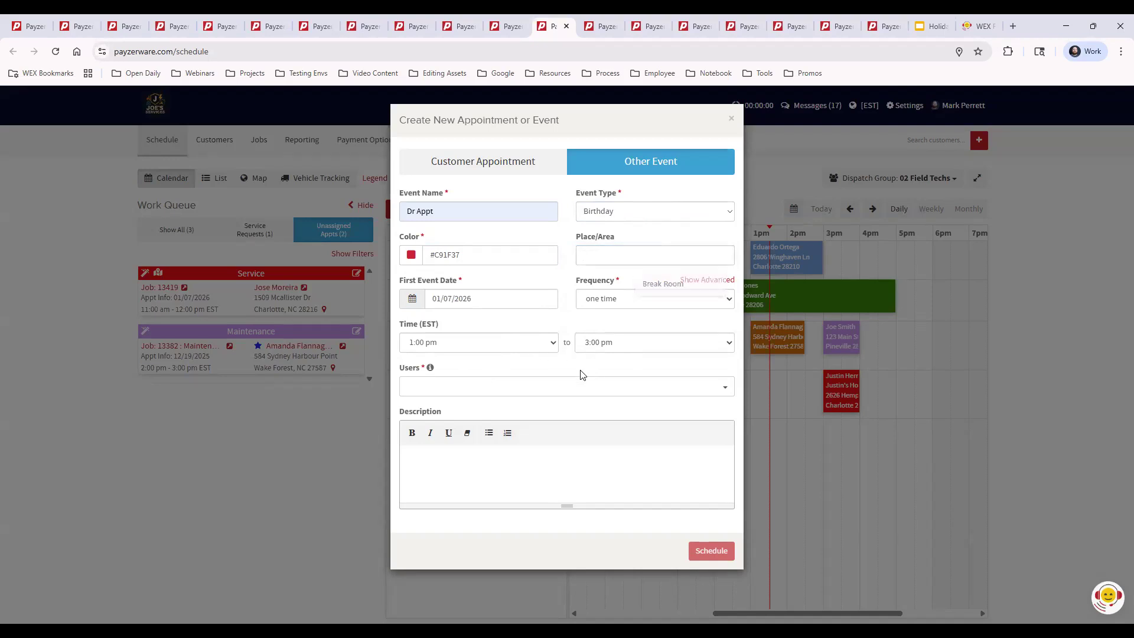
# Assign the event to the third individual employee listed and set the first event date to 01/08/2026.
pyautogui.click(456, 387)
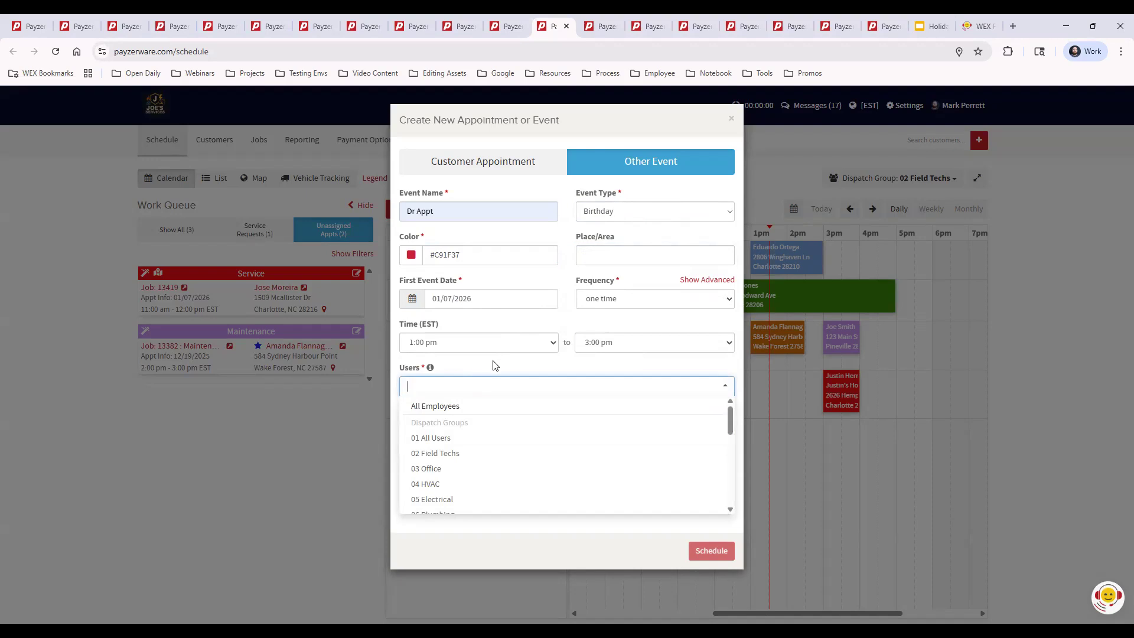
pyautogui.scroll(-2, 499, 466)
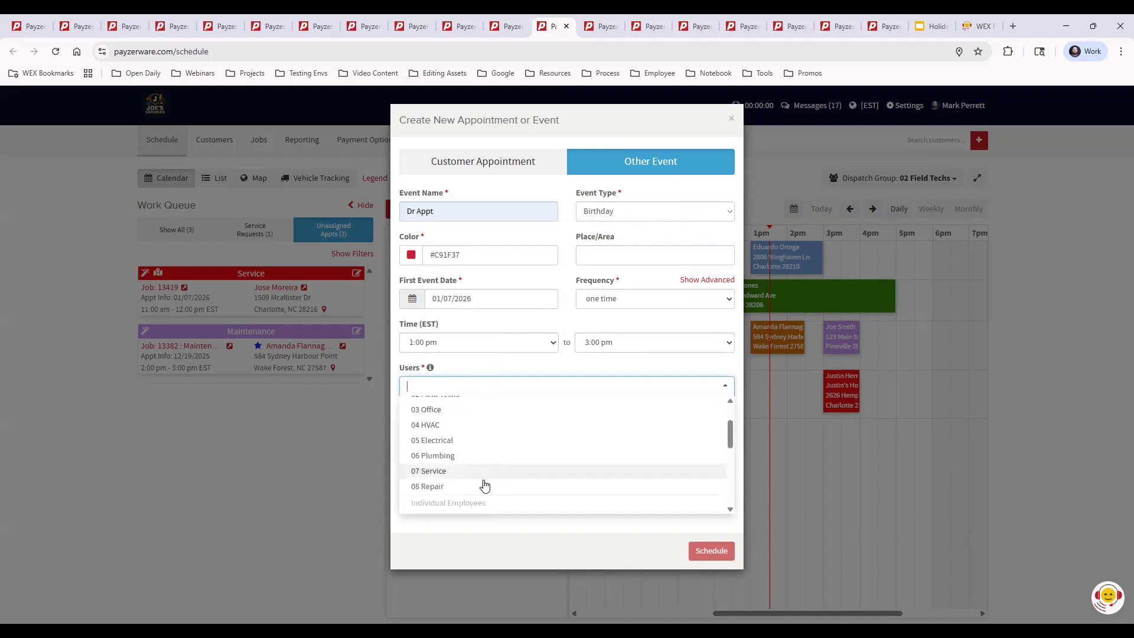
pyautogui.scroll(2, 483, 450)
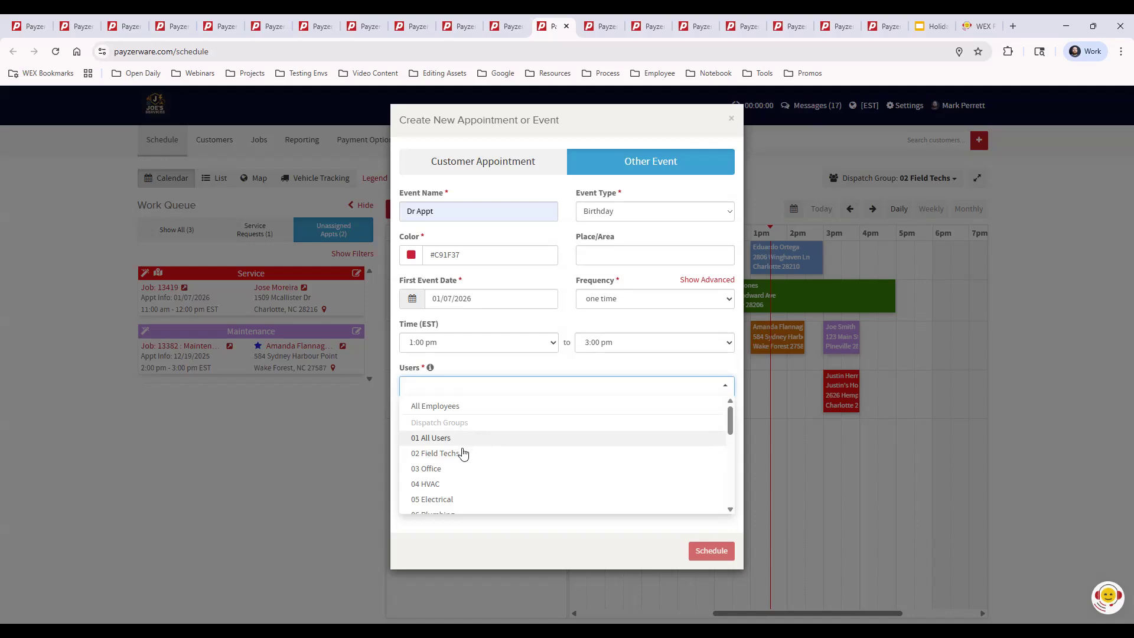
pyautogui.scroll(-3, 483, 450)
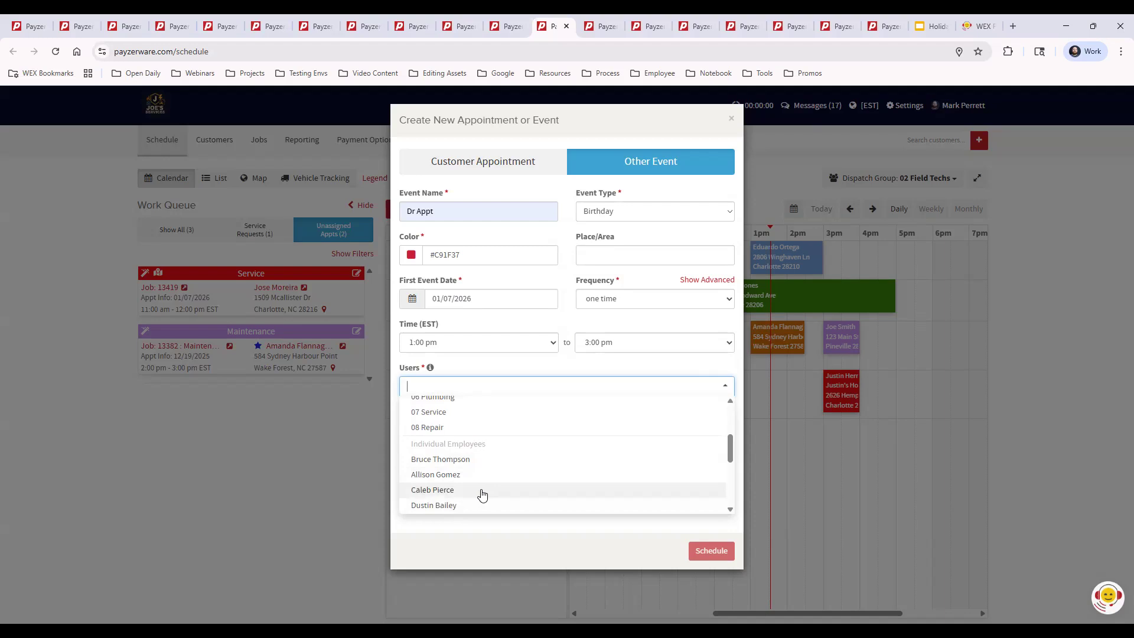
pyautogui.click(483, 493)
pyautogui.click(482, 300)
pyautogui.click(501, 377)
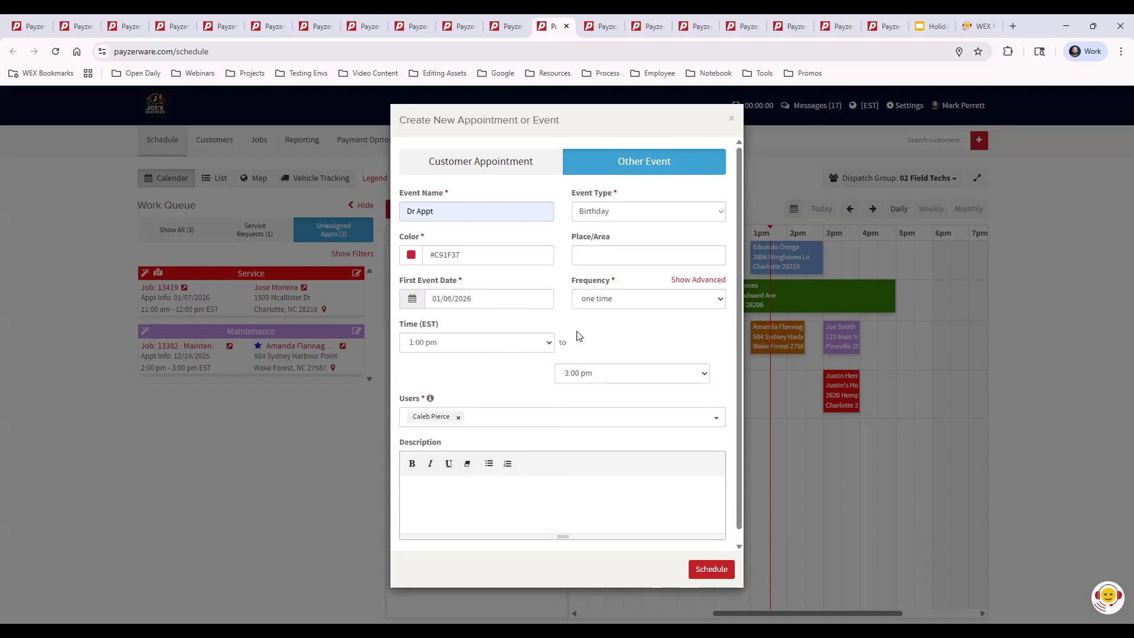
# Set the event's time from 8:00 am to 6:00 pm.
pyautogui.click(514, 346)
pyautogui.scroll(-3, 519, 182)
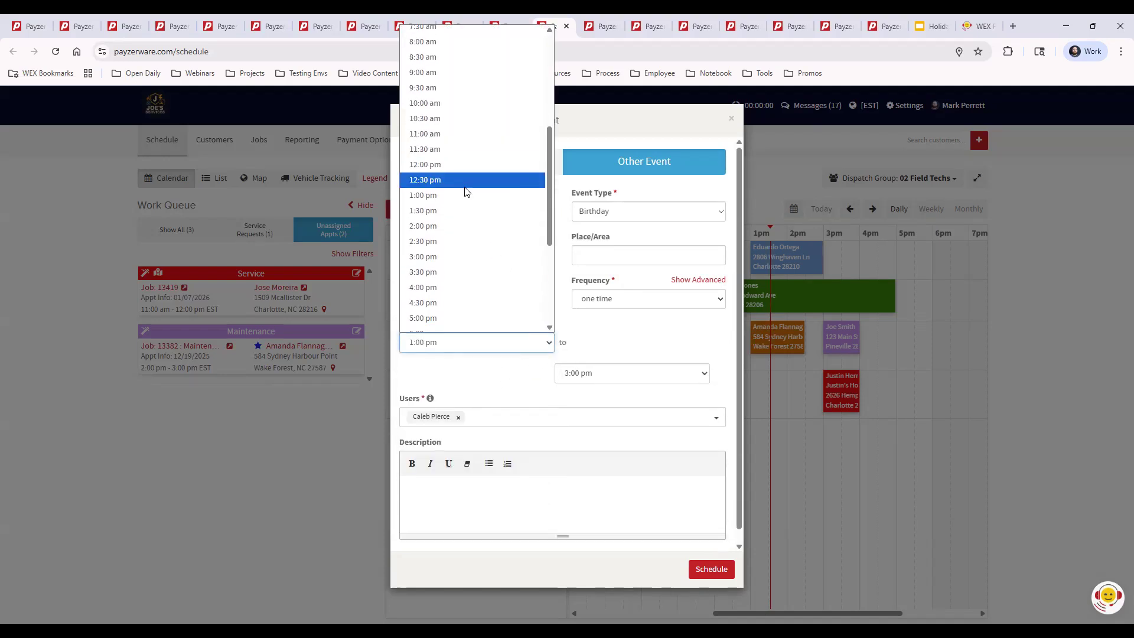
pyautogui.scroll(5, 469, 205)
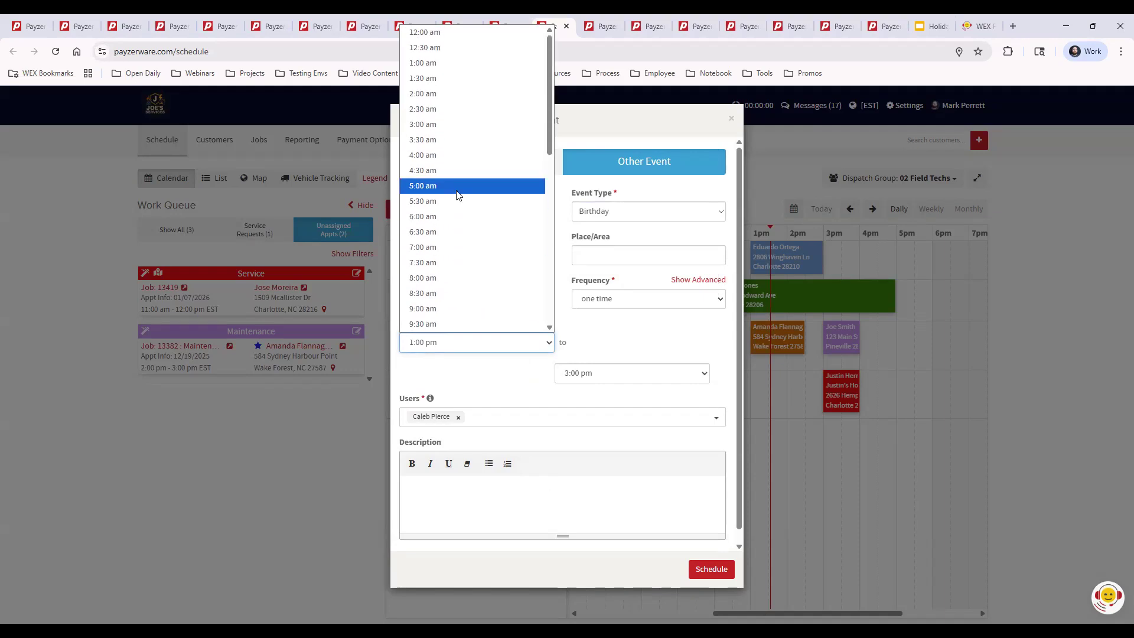
pyautogui.click(458, 278)
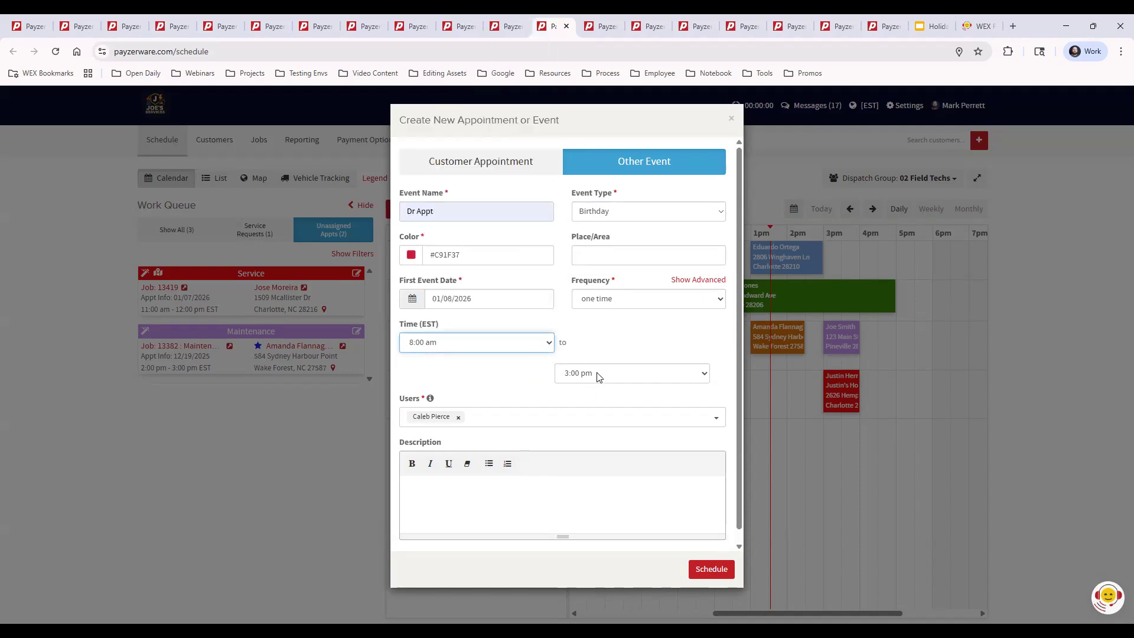
pyautogui.click(595, 373)
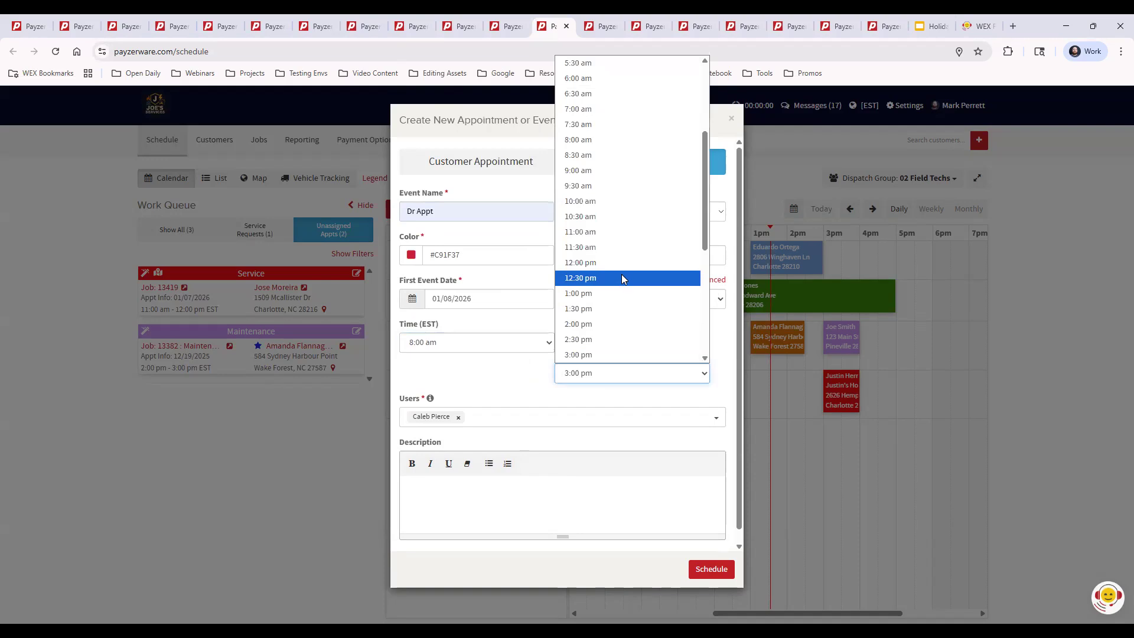
pyautogui.scroll(-5, 622, 272)
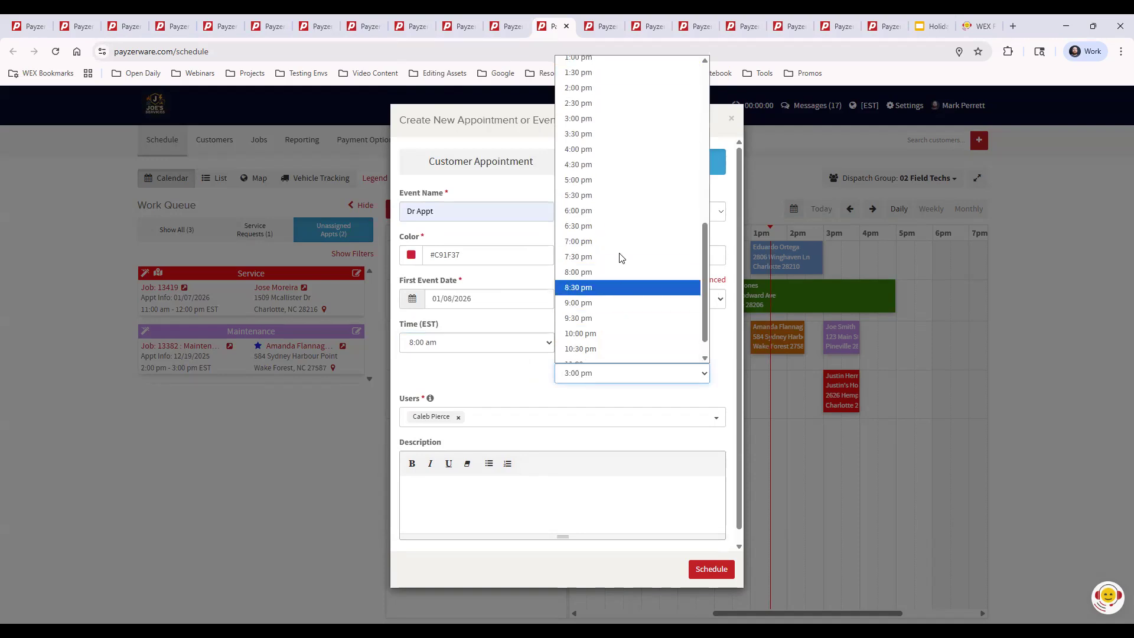
pyautogui.click(607, 212)
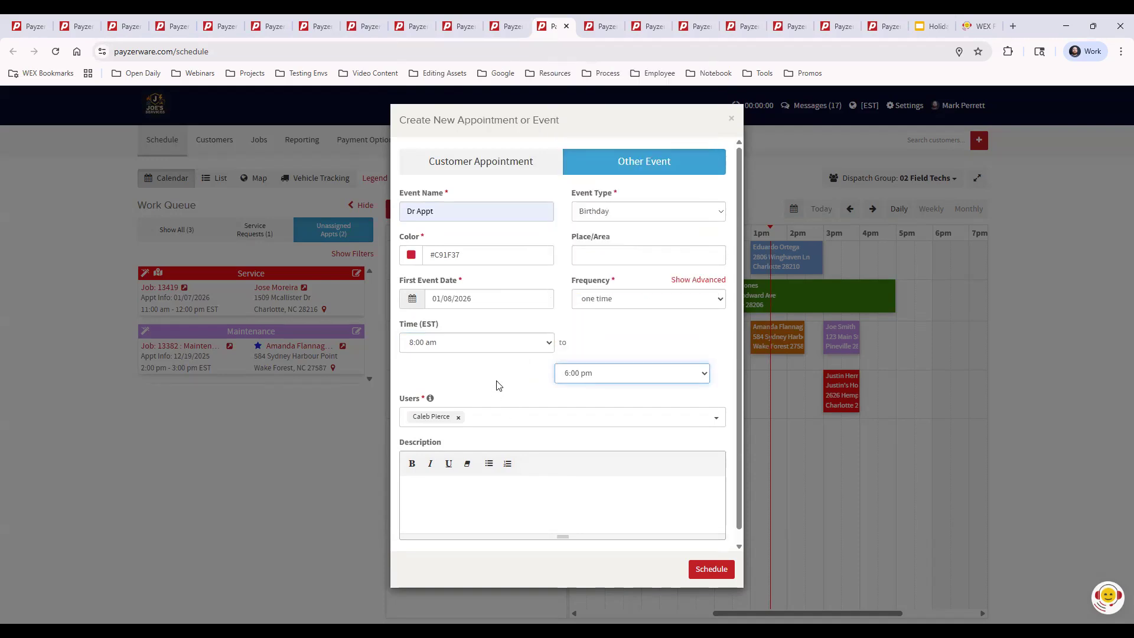
# Enter "My man is sick" as the event description and schedule the event.
pyautogui.click(491, 500)
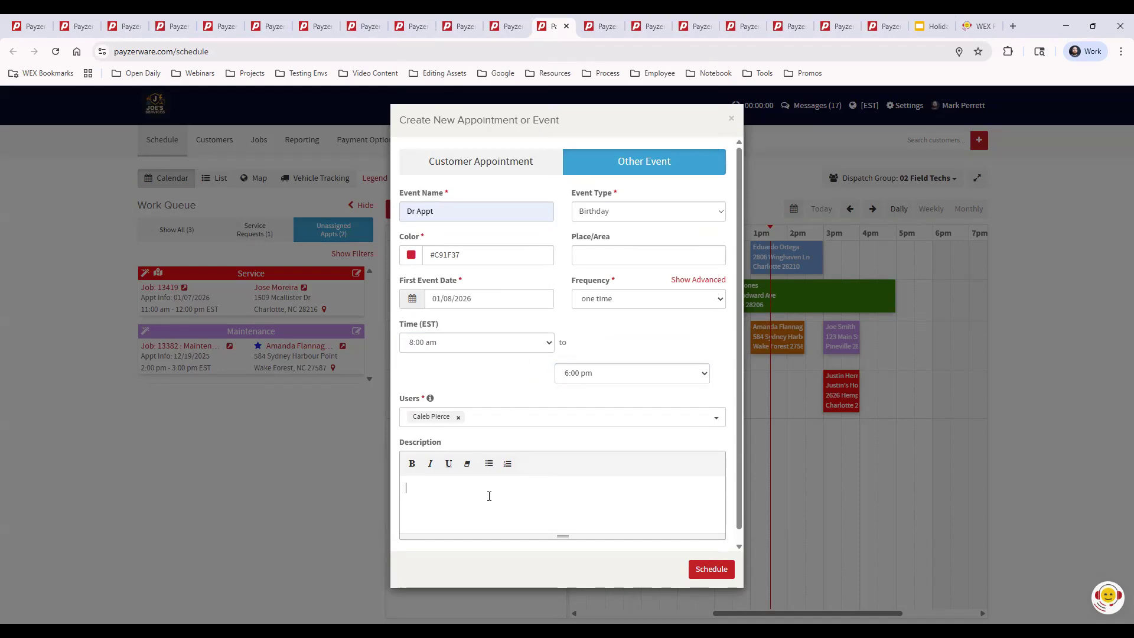
pyautogui.write('My man is sick')
pyautogui.click(705, 571)
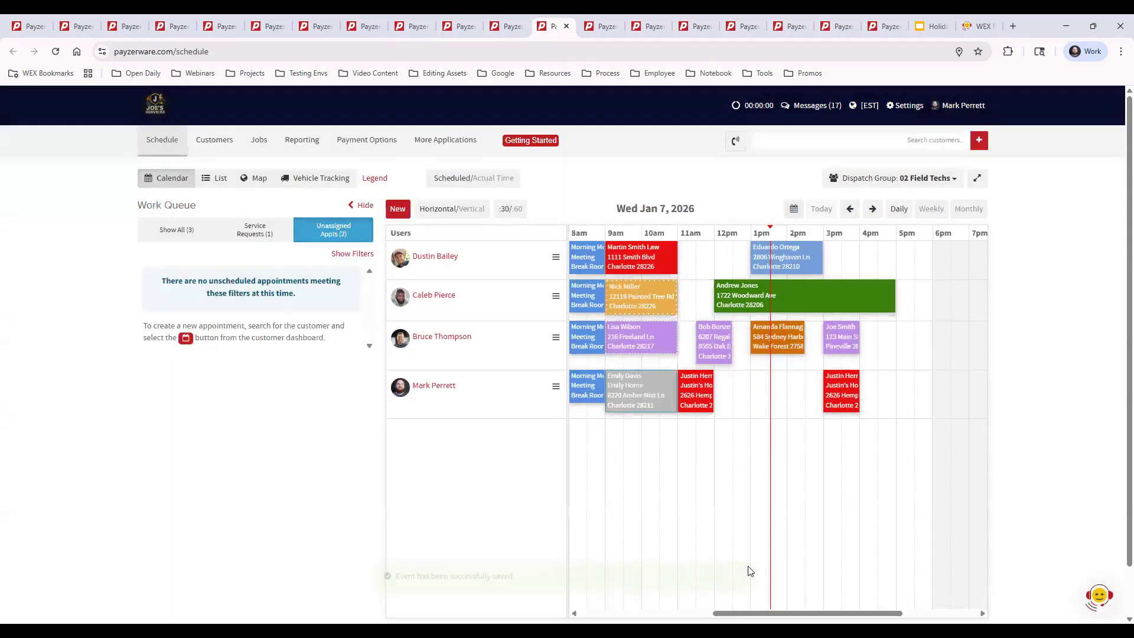
# Check the new Dr Appt event on the January 8, 2026 schedule, and return to today's schedule.
pyautogui.click(872, 210)
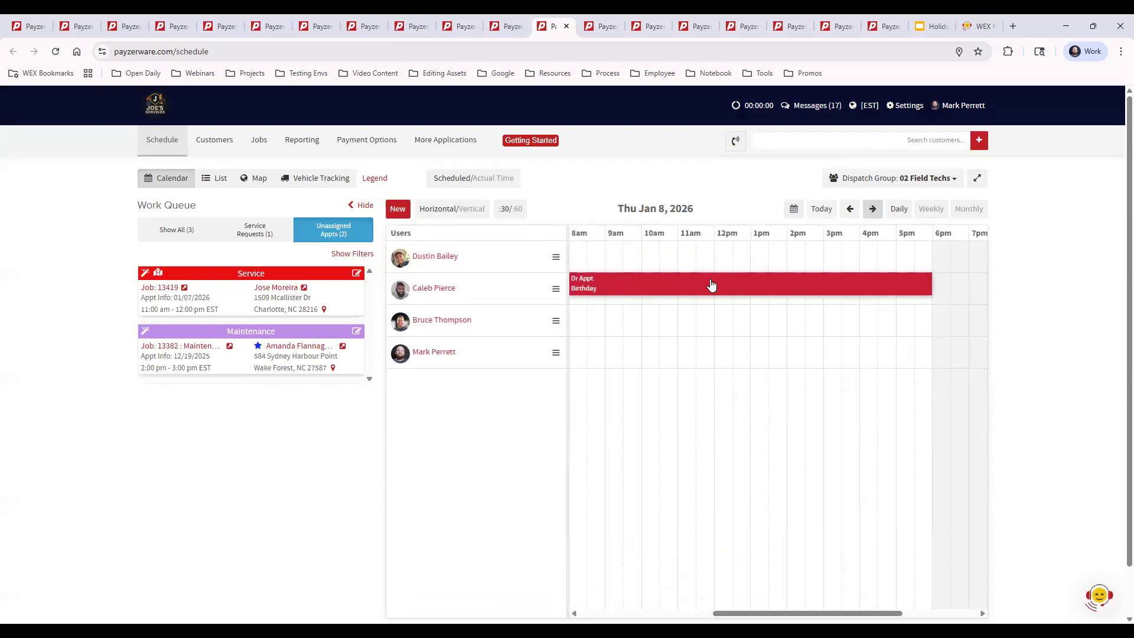
pyautogui.moveTo(712, 286)
pyautogui.moveTo(816, 286)
pyautogui.click(822, 211)
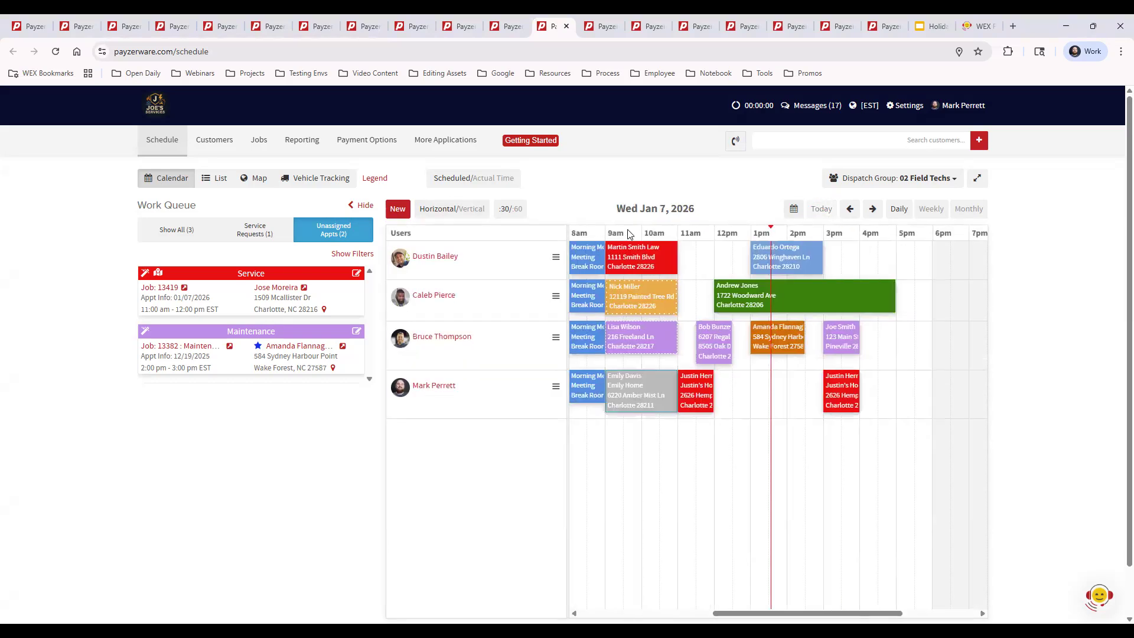
# Start a new customer appointment, searching for the customer by first name and choosing the matching record.
pyautogui.click(398, 210)
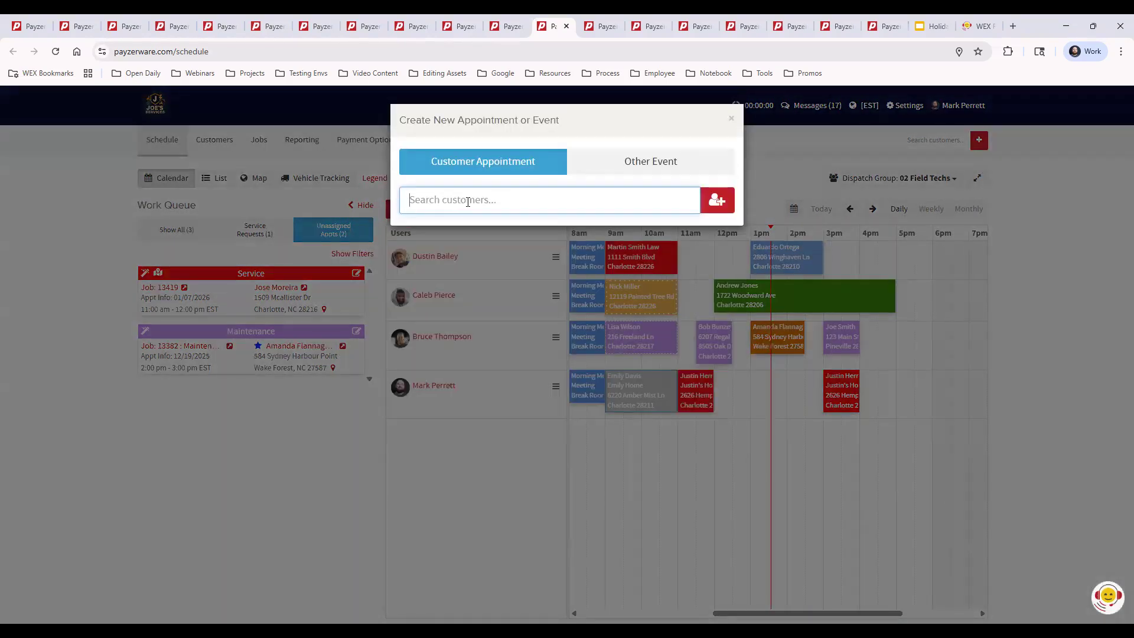
pyautogui.write('justin')
pyautogui.click(471, 238)
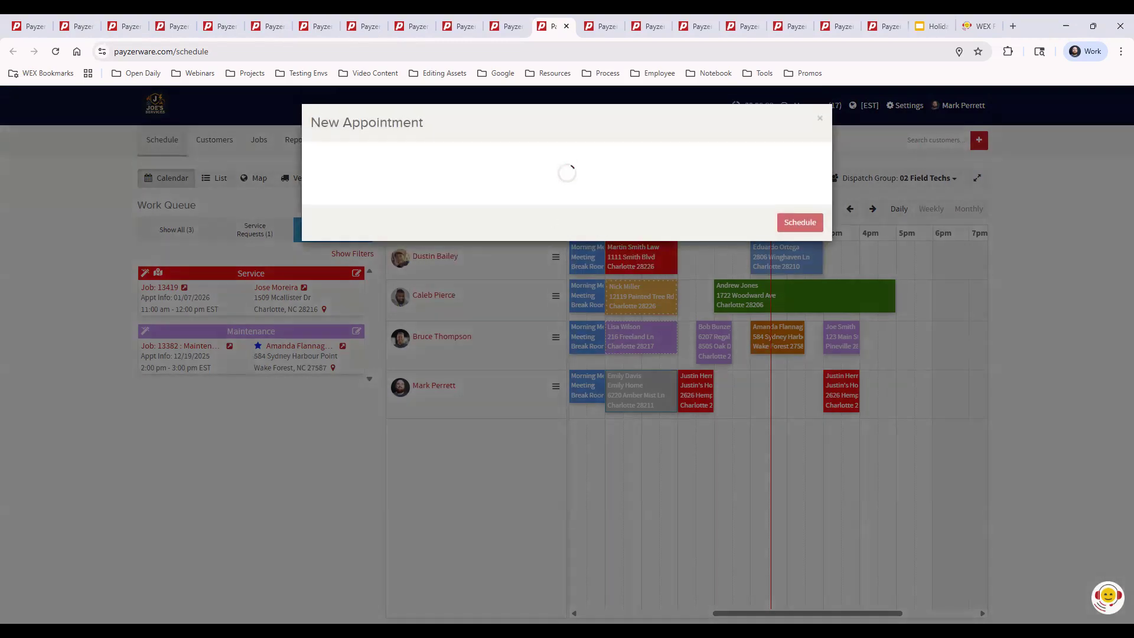
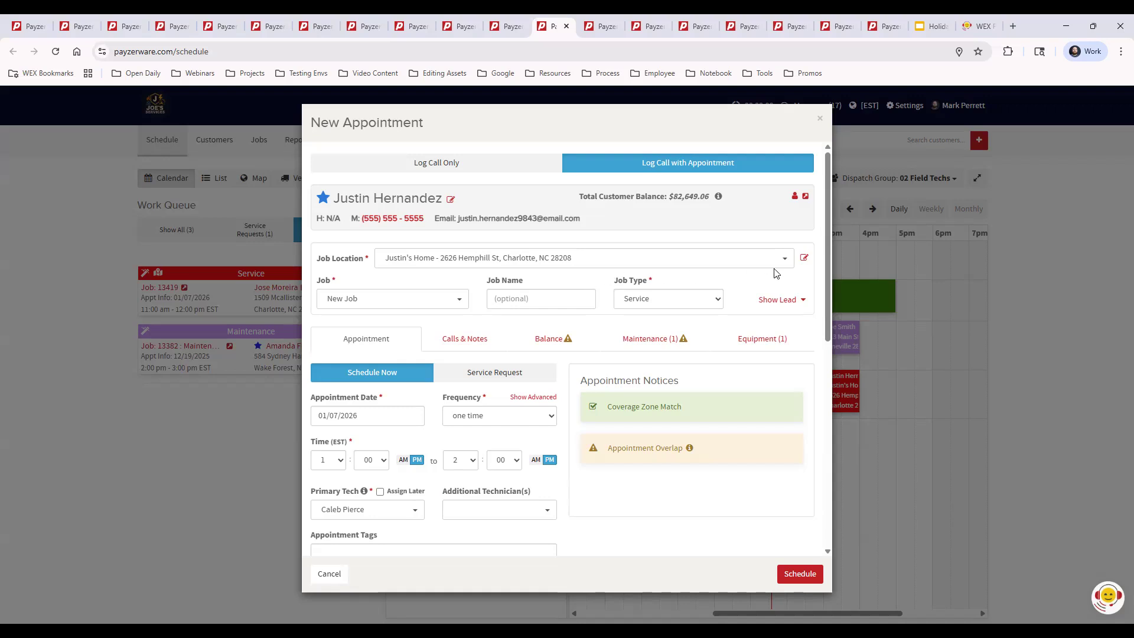
# Examine the form for adding a new customer location, and return to the appointment without saving one.
pyautogui.click(805, 260)
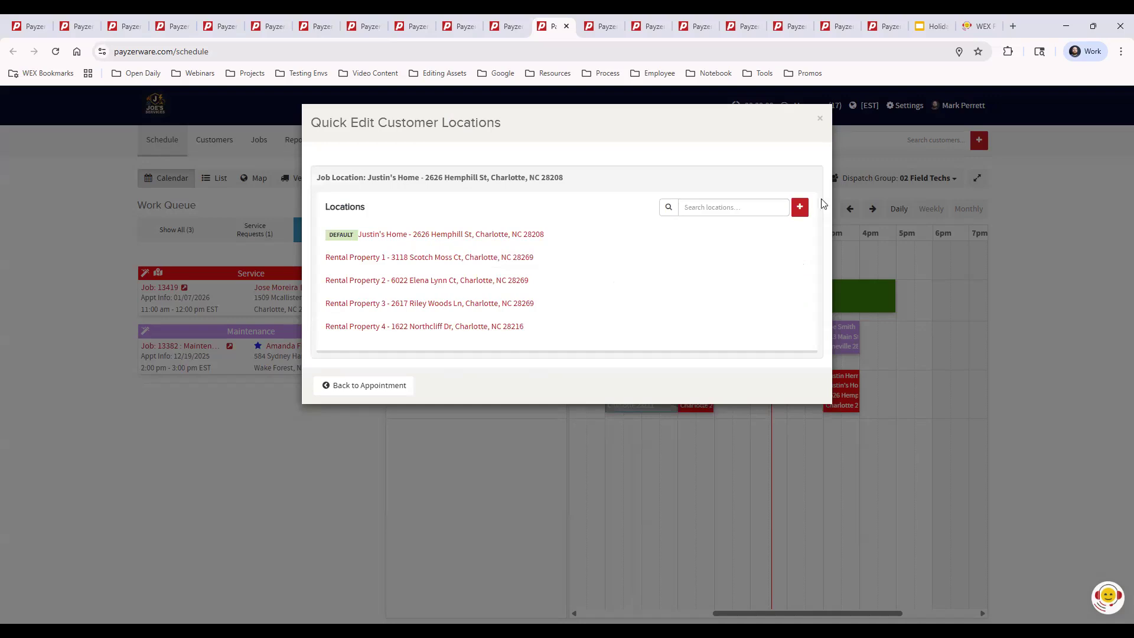
pyautogui.click(800, 207)
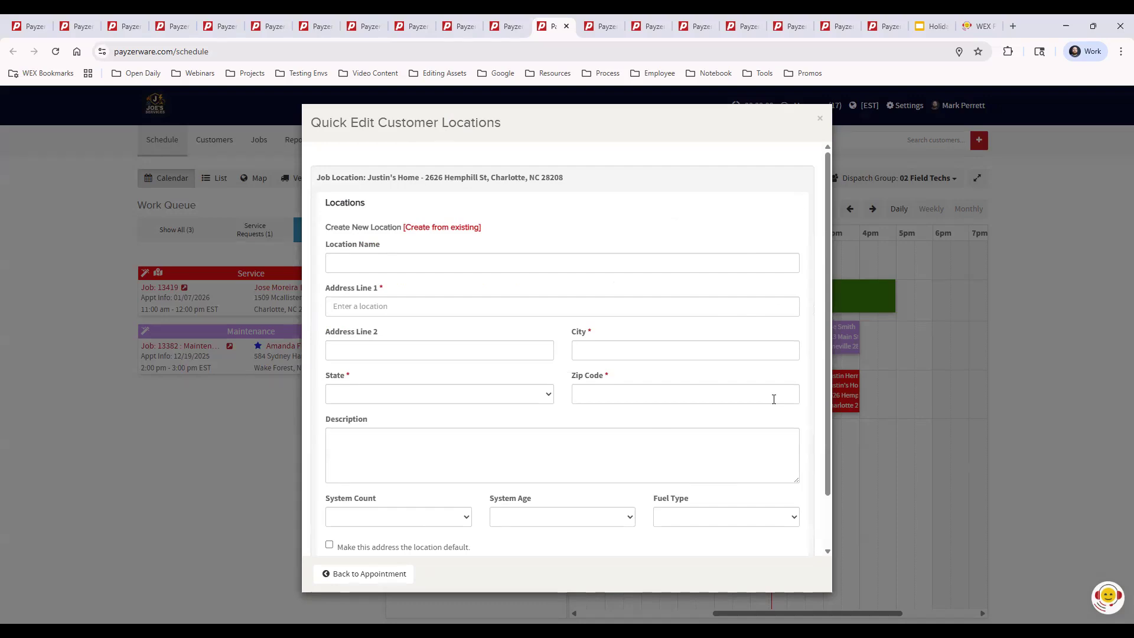
pyautogui.scroll(-1, 774, 399)
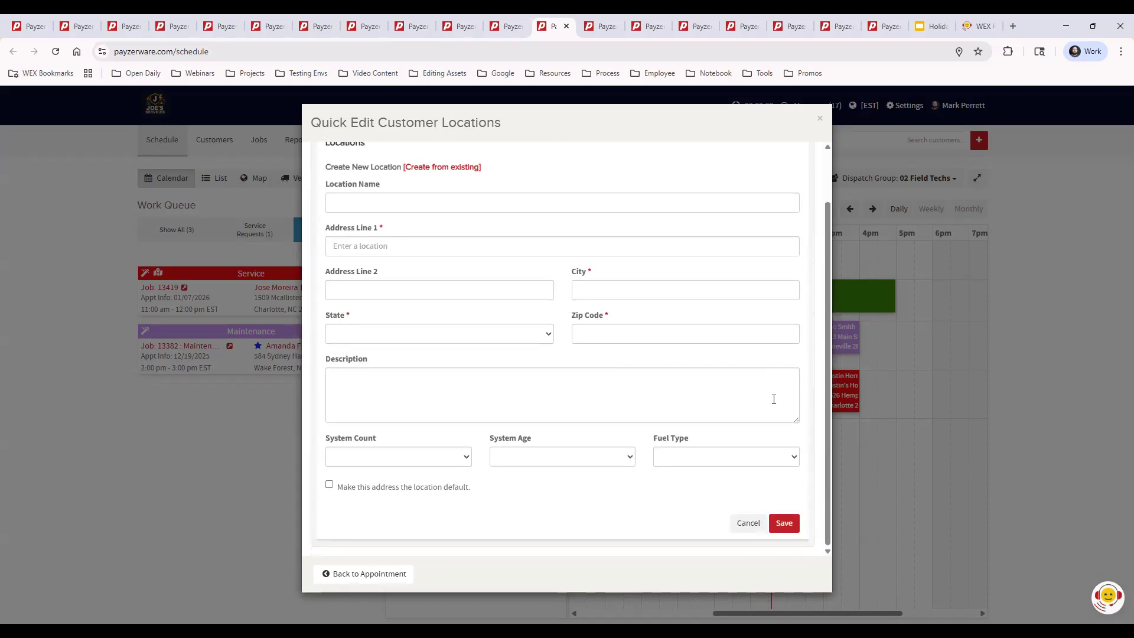
pyautogui.click(746, 523)
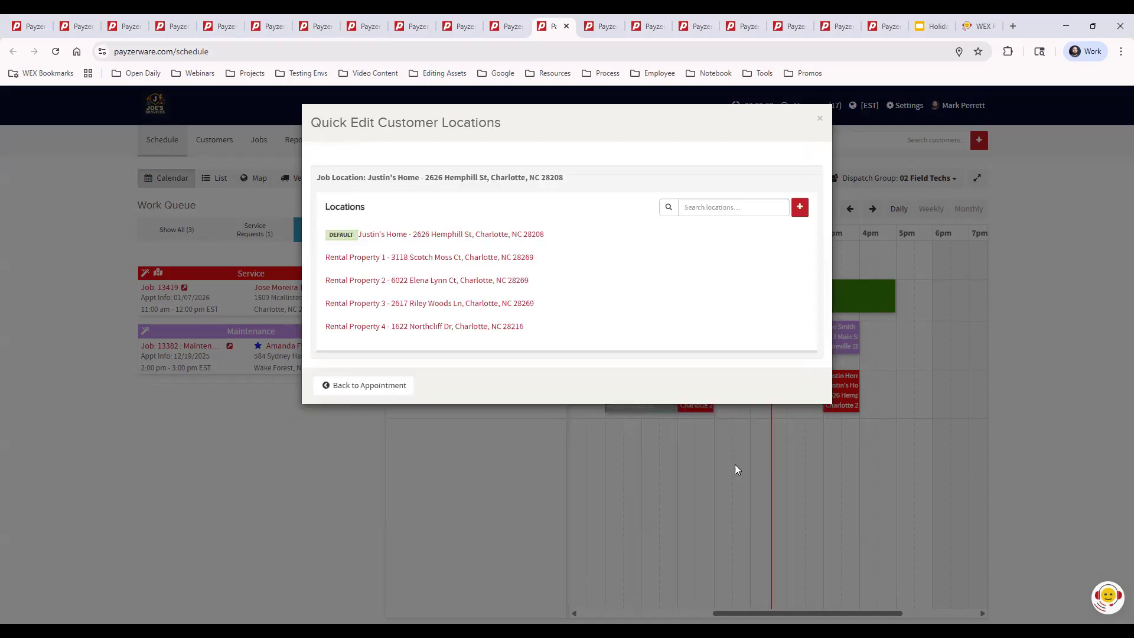
pyautogui.click(373, 387)
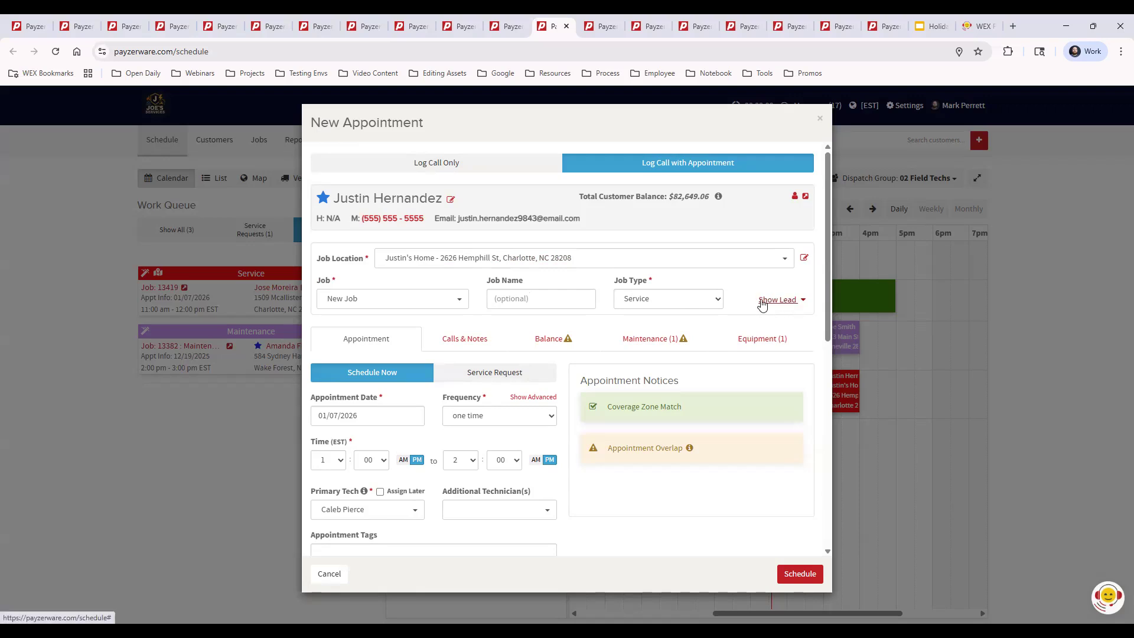
# Show the new appointment's lead details and set the lead source to Fall Email Promotion.
pyautogui.click(788, 301)
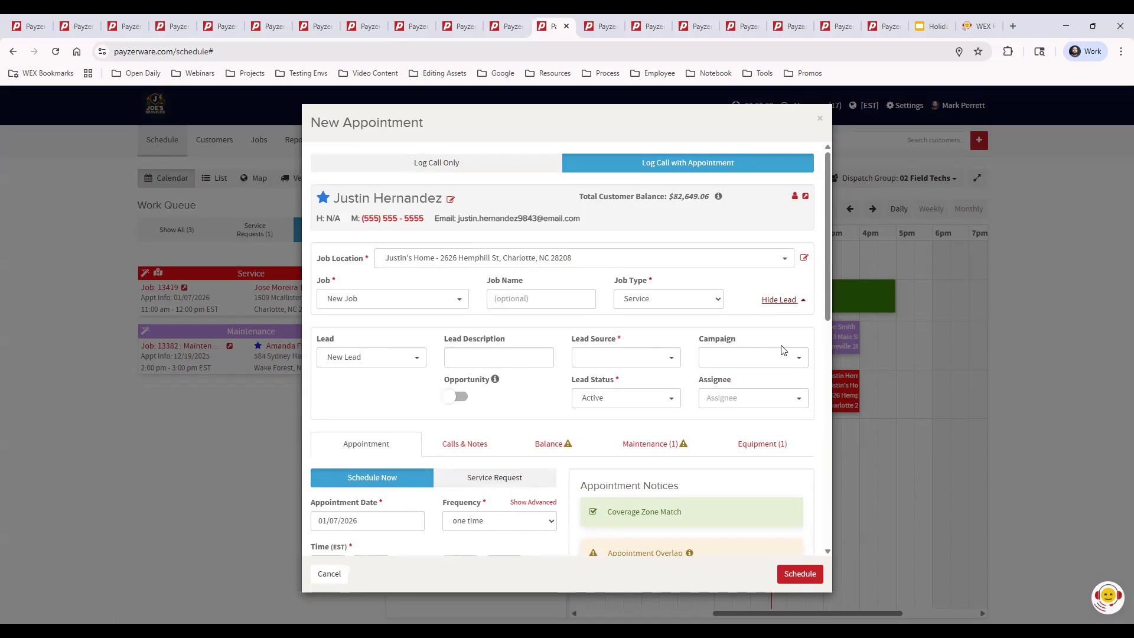
pyautogui.click(774, 304)
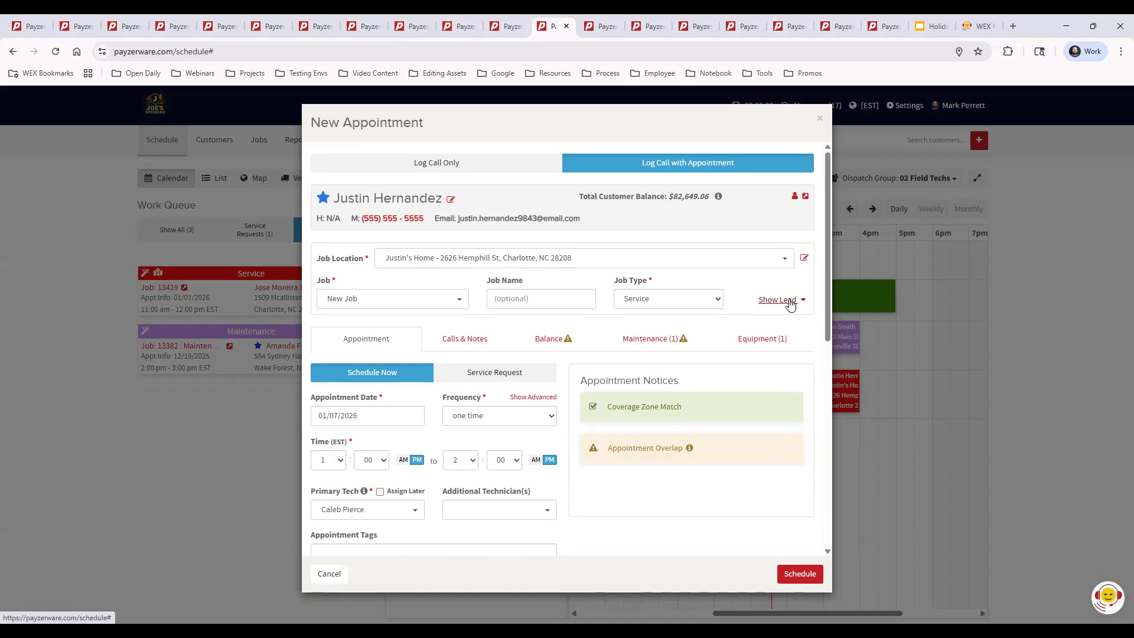
pyautogui.click(790, 305)
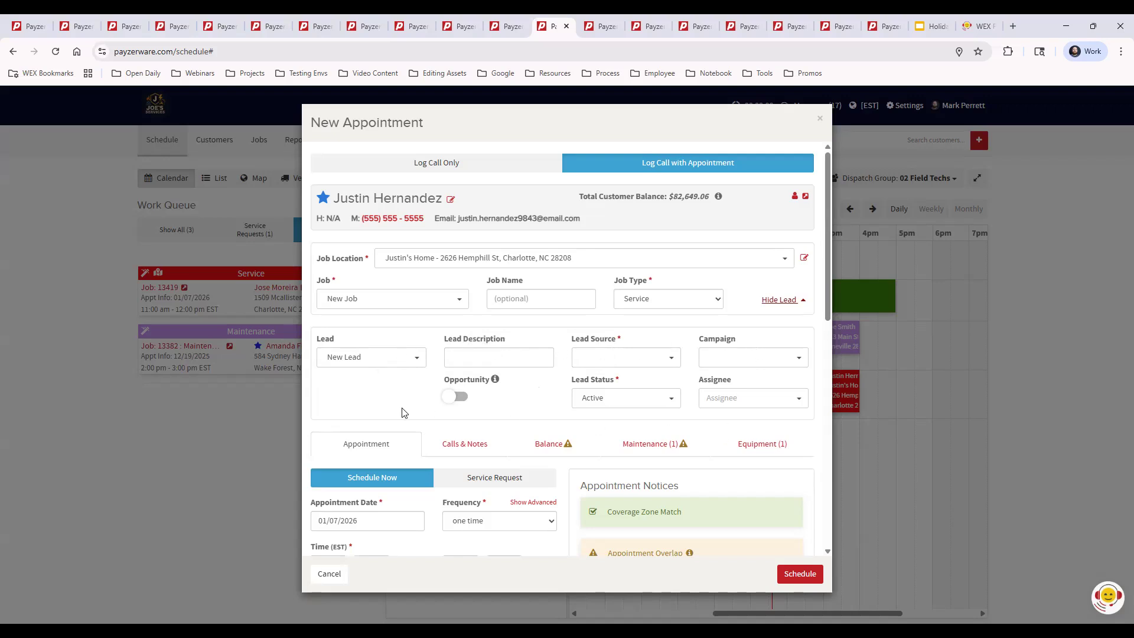
pyautogui.click(652, 357)
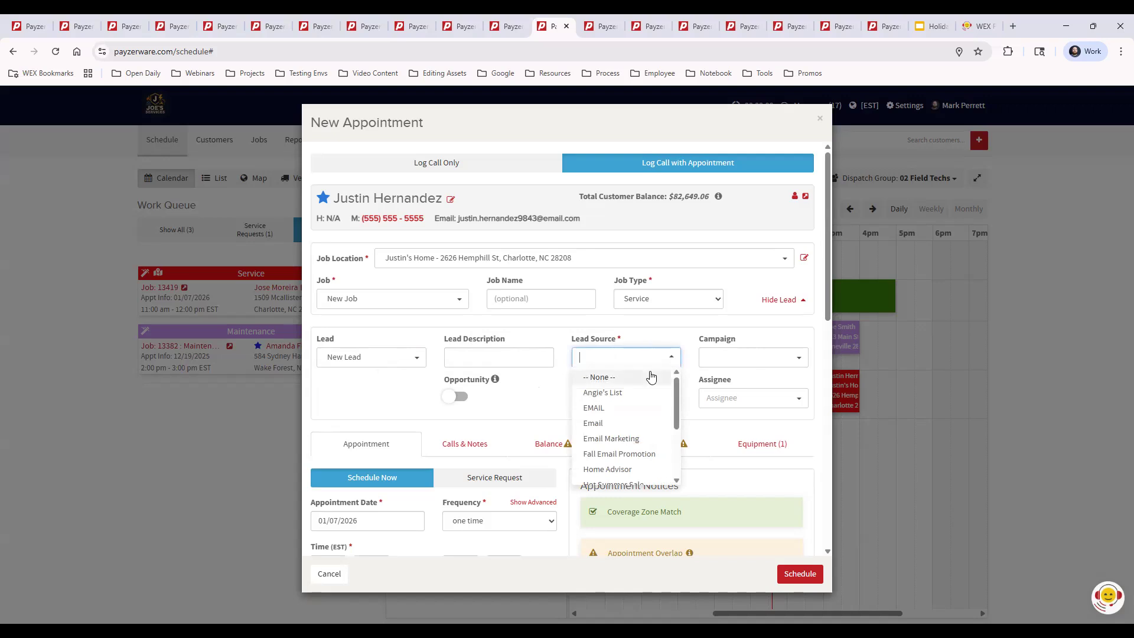
pyautogui.click(643, 456)
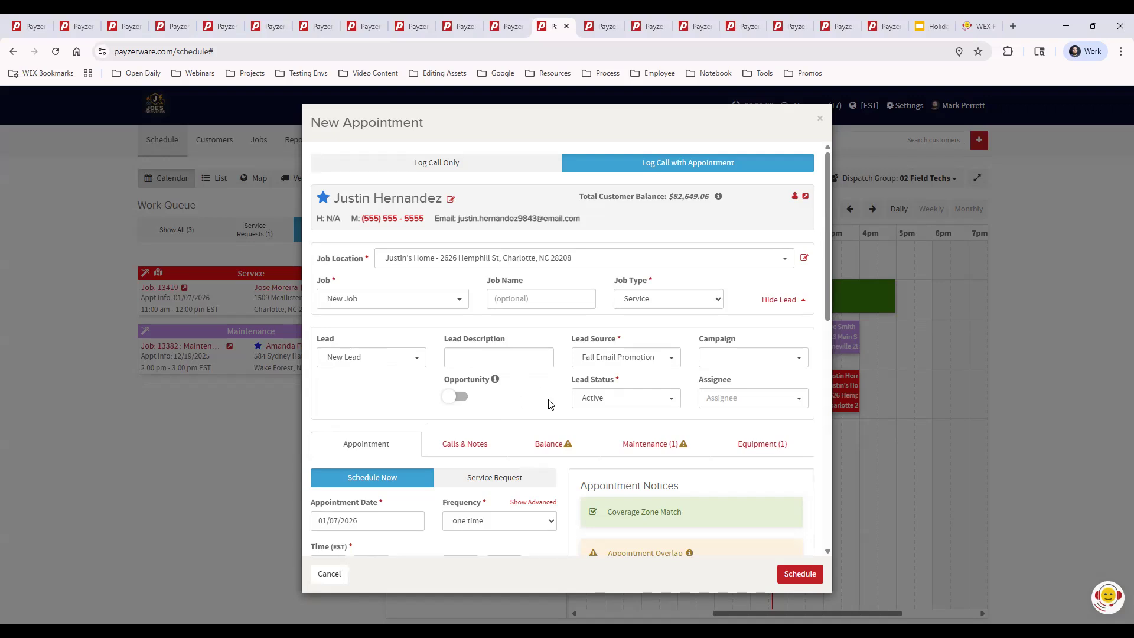
# Mark the new lead as an opportunity and enter "New system" as the lead description.
pyautogui.click(457, 398)
pyautogui.moveTo(496, 382)
pyautogui.click(481, 356)
pyautogui.write('N')
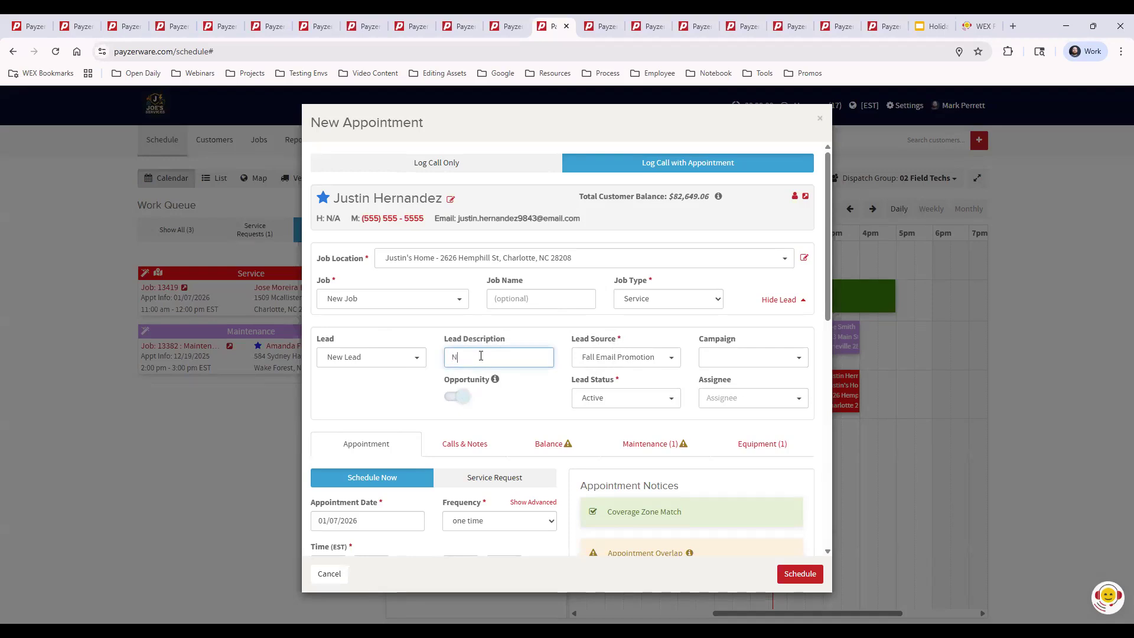
pyautogui.write('e sw systenm')
pyautogui.click(601, 29)
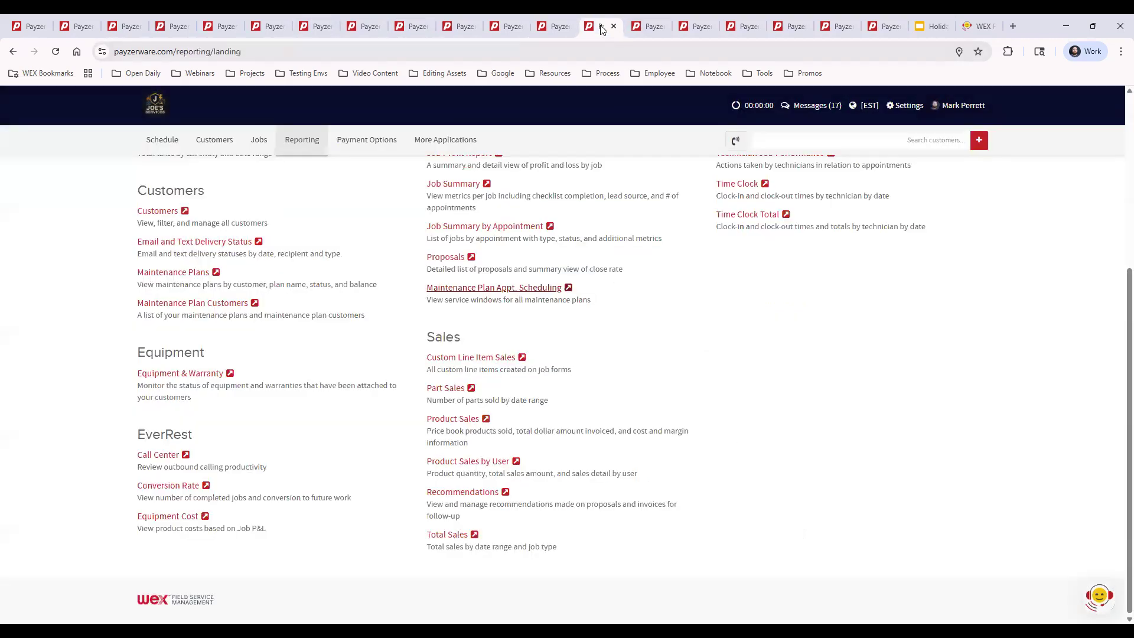
pyautogui.click(539, 29)
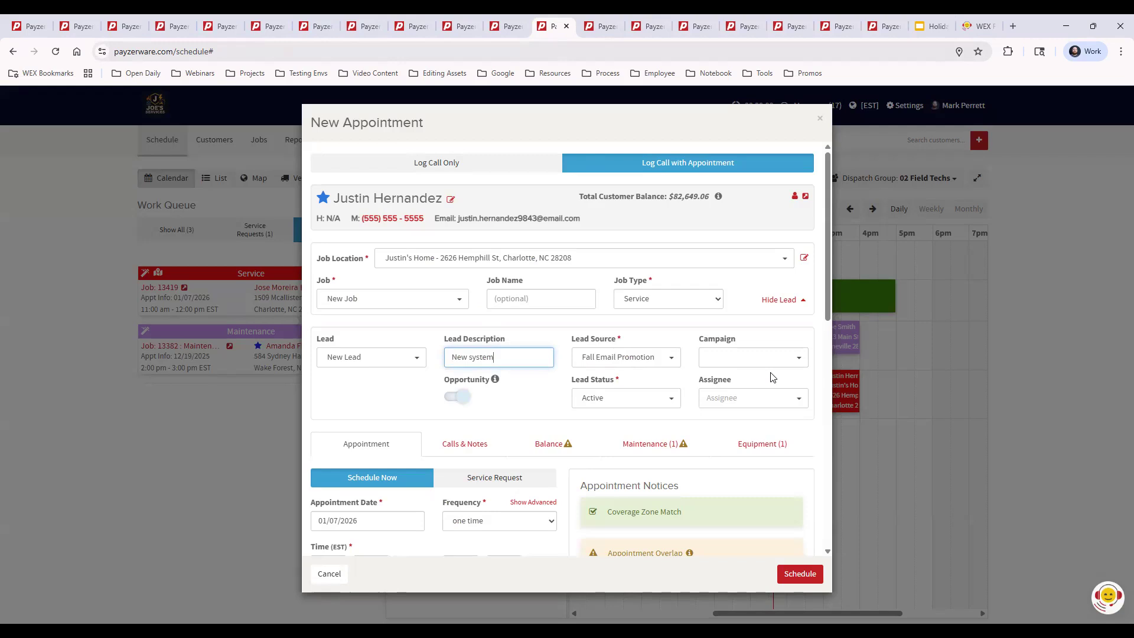
# Review the calls and notes for the job location, and the customer's outstanding invoices and balance.
pyautogui.scroll(-3, 733, 341)
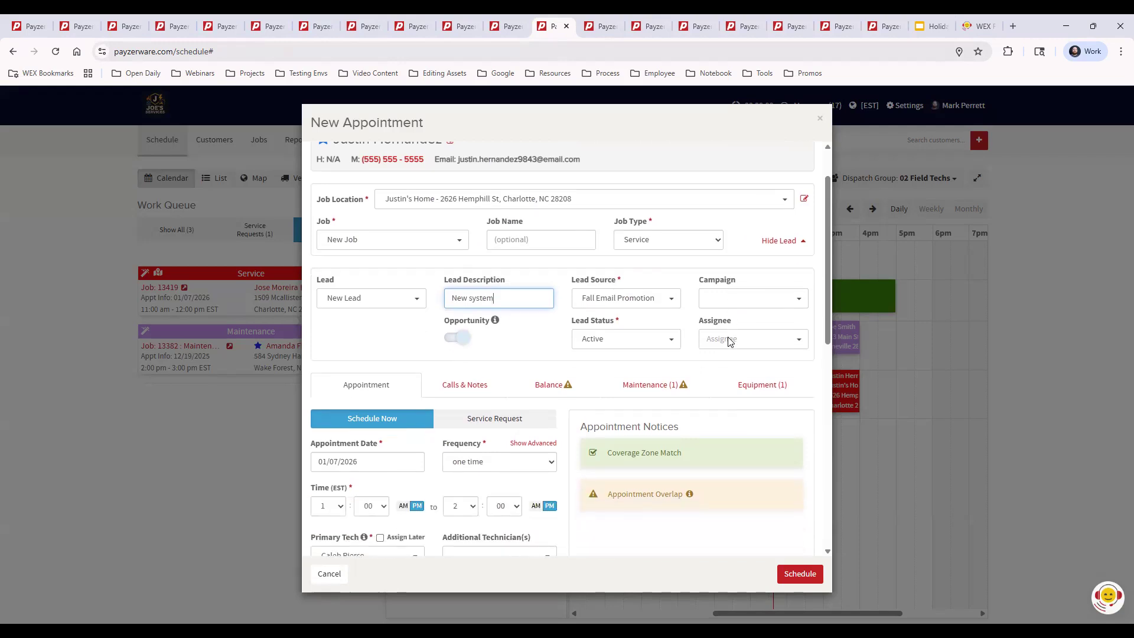
pyautogui.scroll(-3, 729, 338)
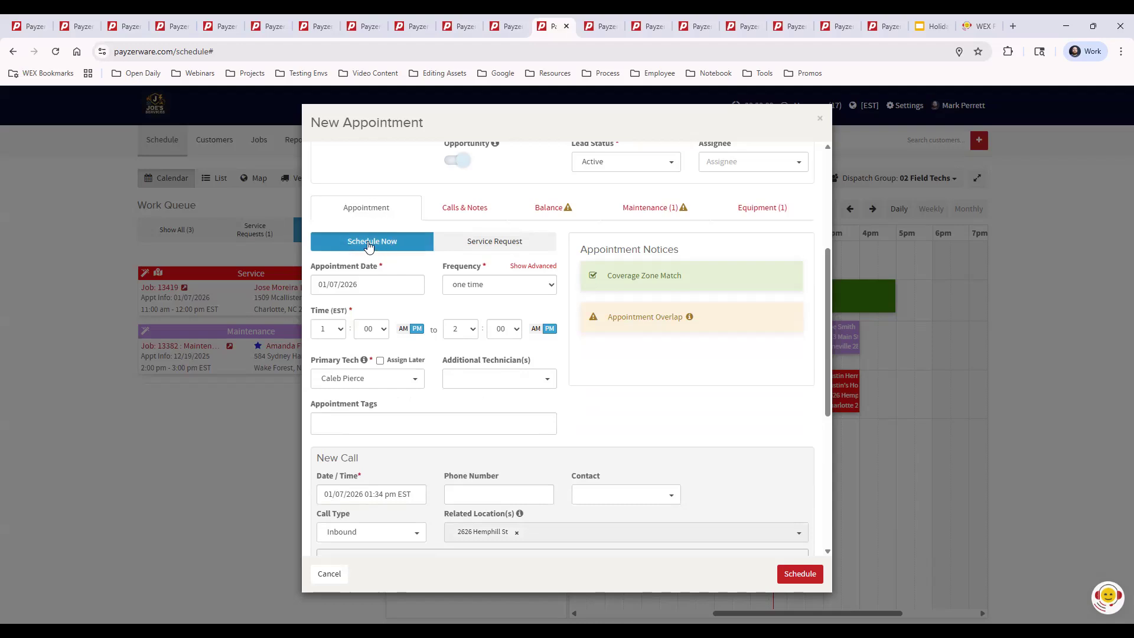
pyautogui.click(470, 211)
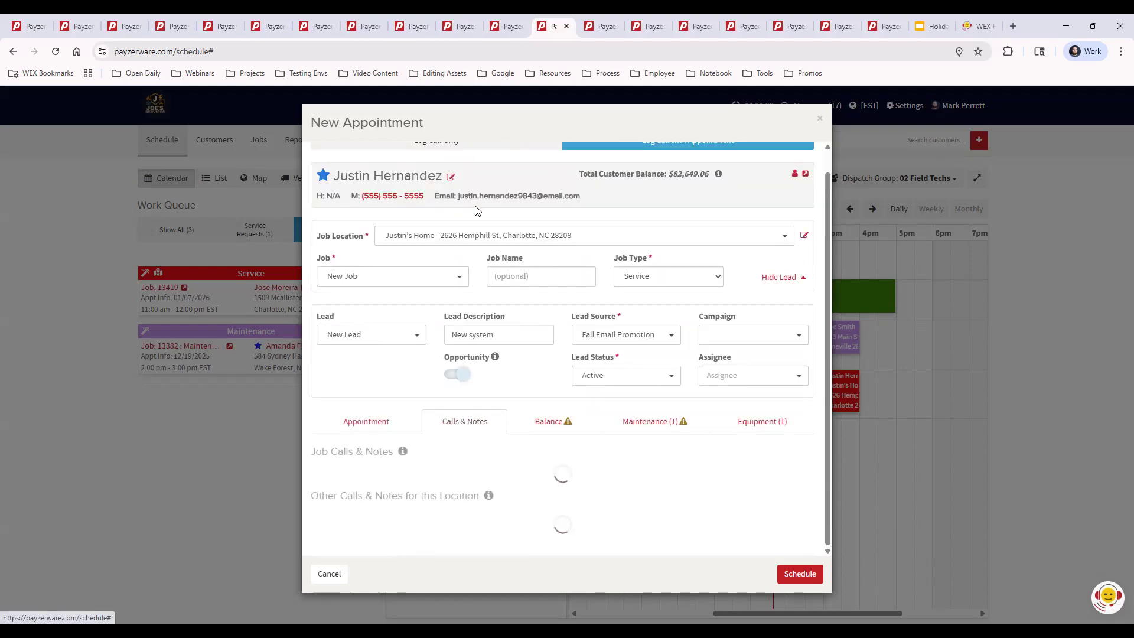
pyautogui.scroll(-3, 632, 343)
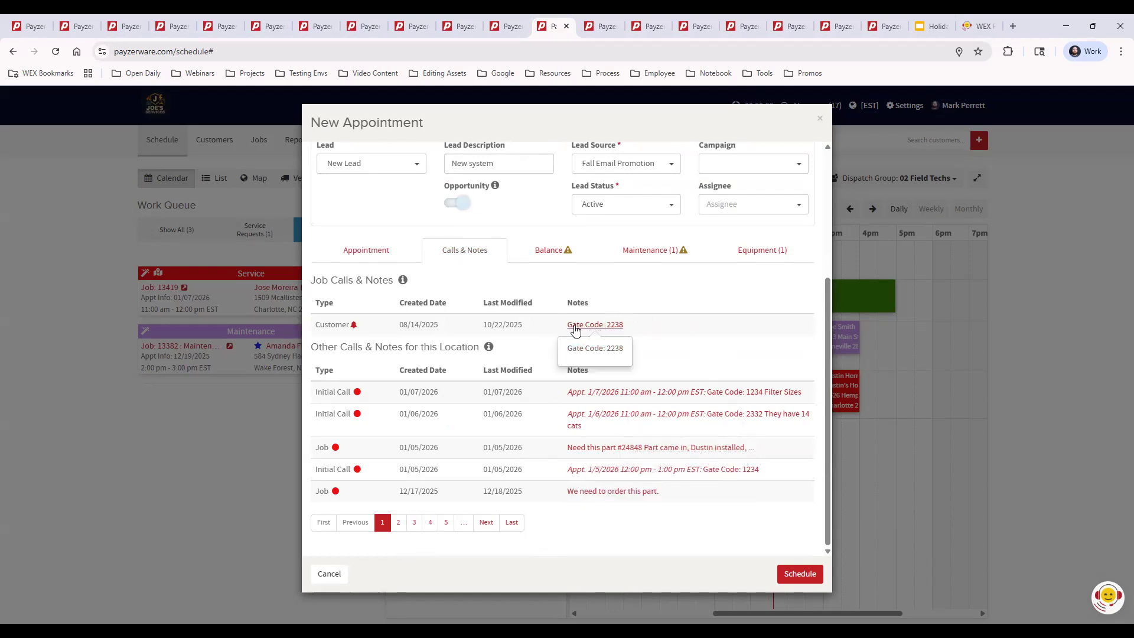
pyautogui.click(551, 251)
pyautogui.moveTo(442, 290); pyautogui.dragTo(505, 288)
pyautogui.click(505, 284)
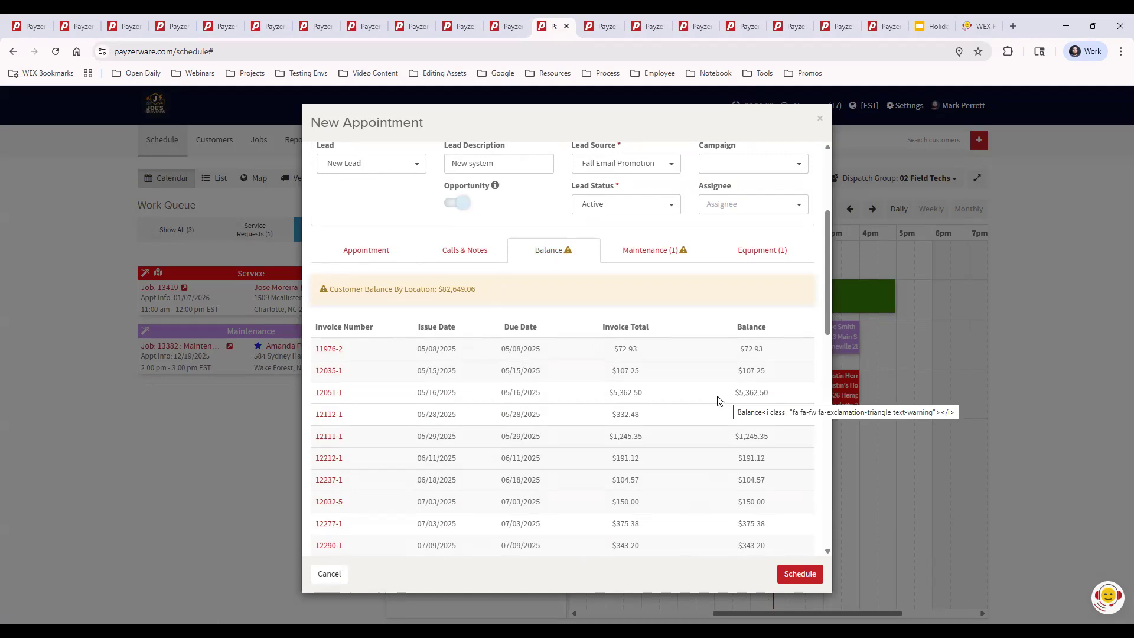
# Review the customer's maintenance plan service windows and equipment list, and return to the appointment details.
pyautogui.click(655, 250)
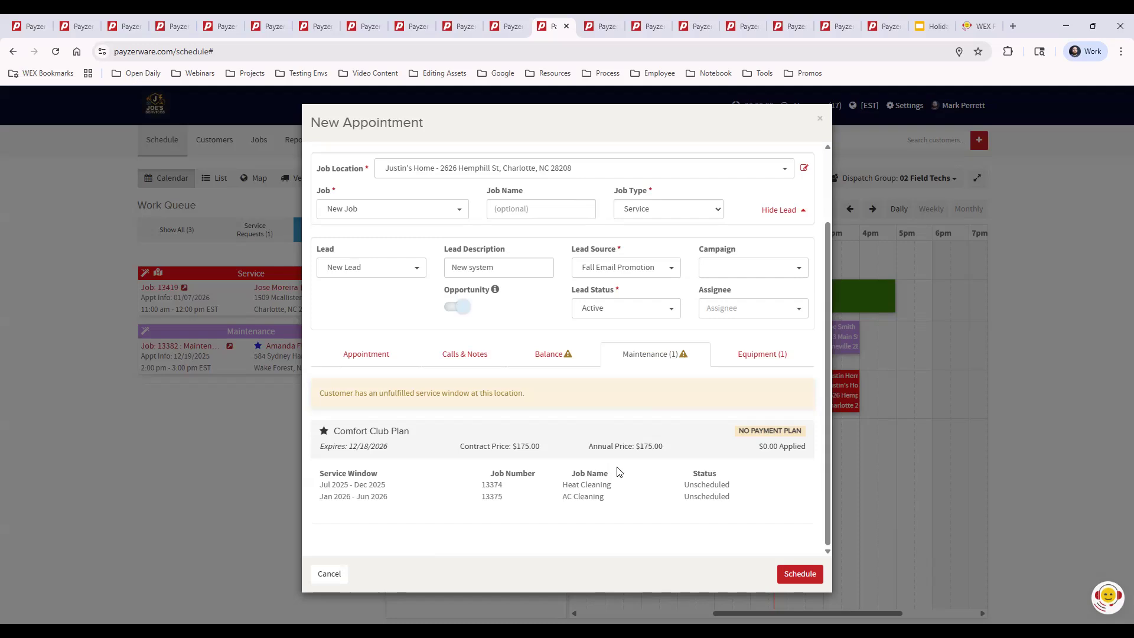
pyautogui.moveTo(325, 393); pyautogui.dragTo(560, 402)
pyautogui.click(564, 401)
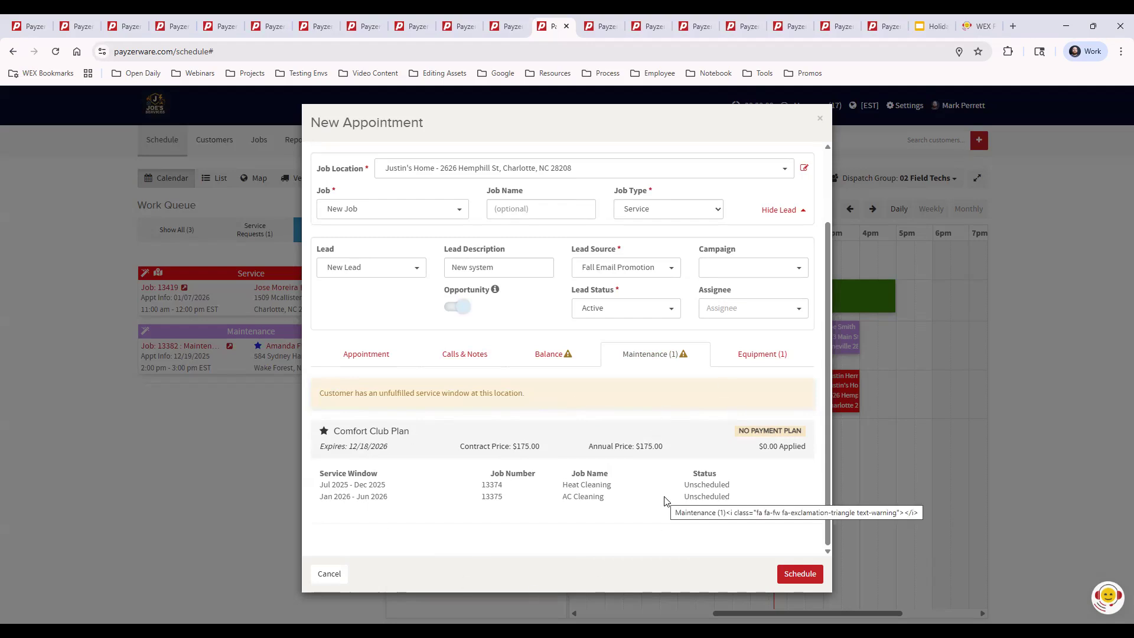
pyautogui.click(762, 355)
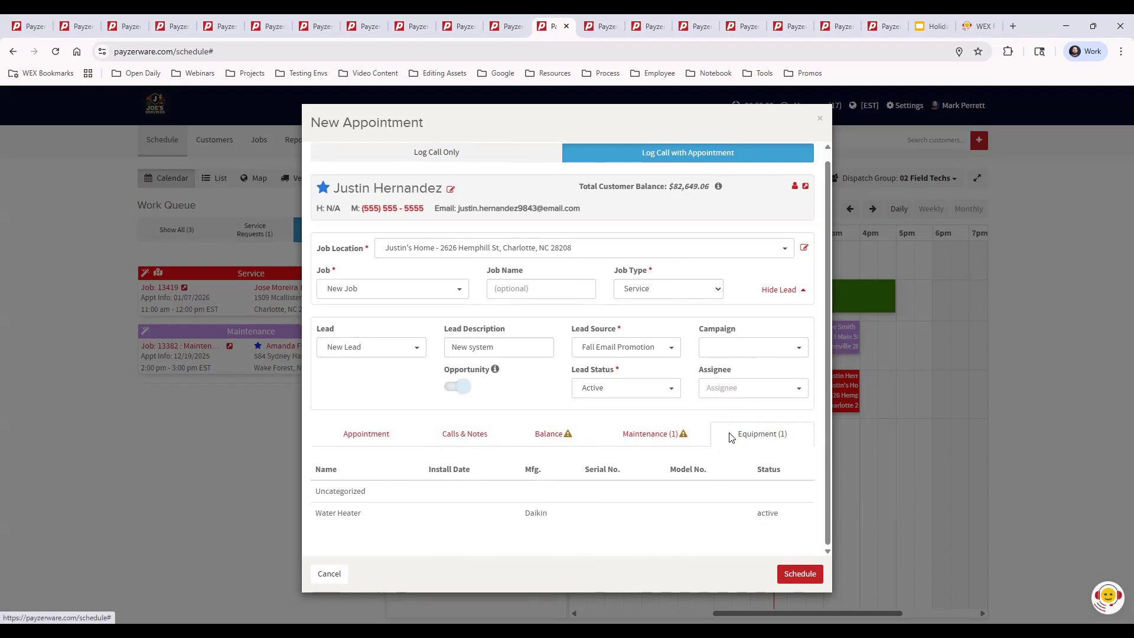
pyautogui.click(373, 435)
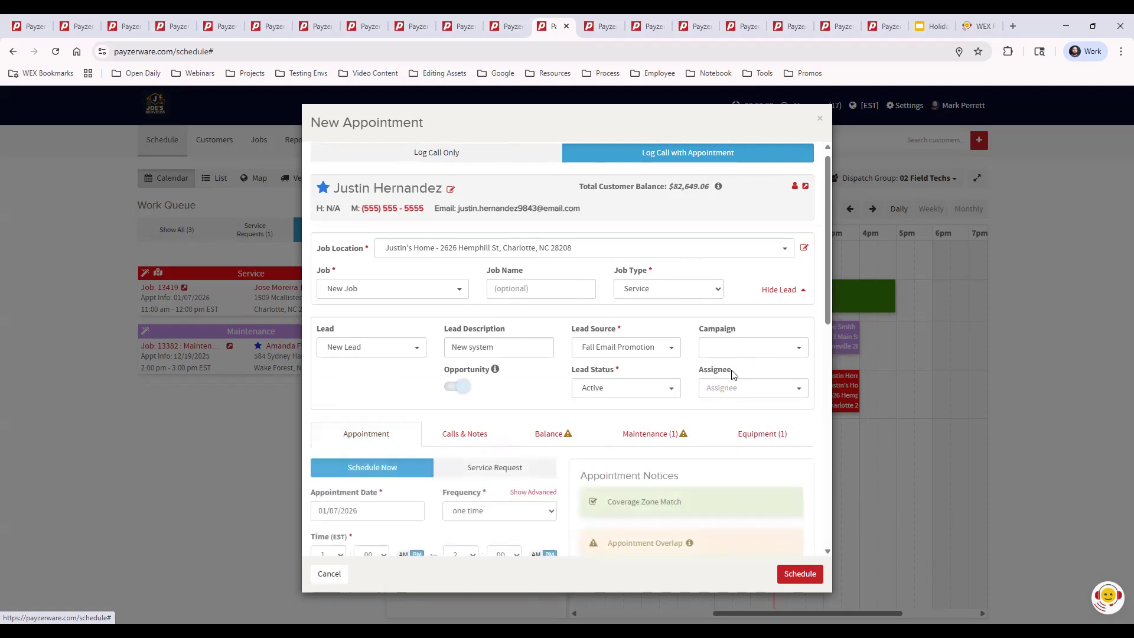
# Make the appointment recurring with the advanced frequency "every weekday" and the last appointment date 01/16/2026.
pyautogui.scroll(-4, 766, 364)
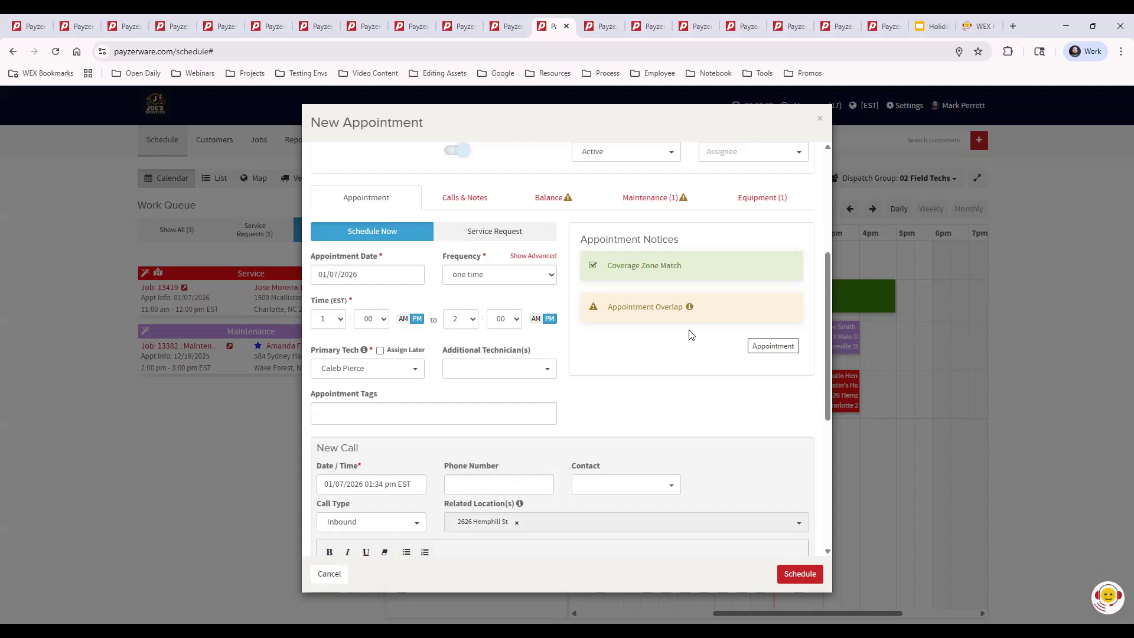
pyautogui.scroll(1, 675, 345)
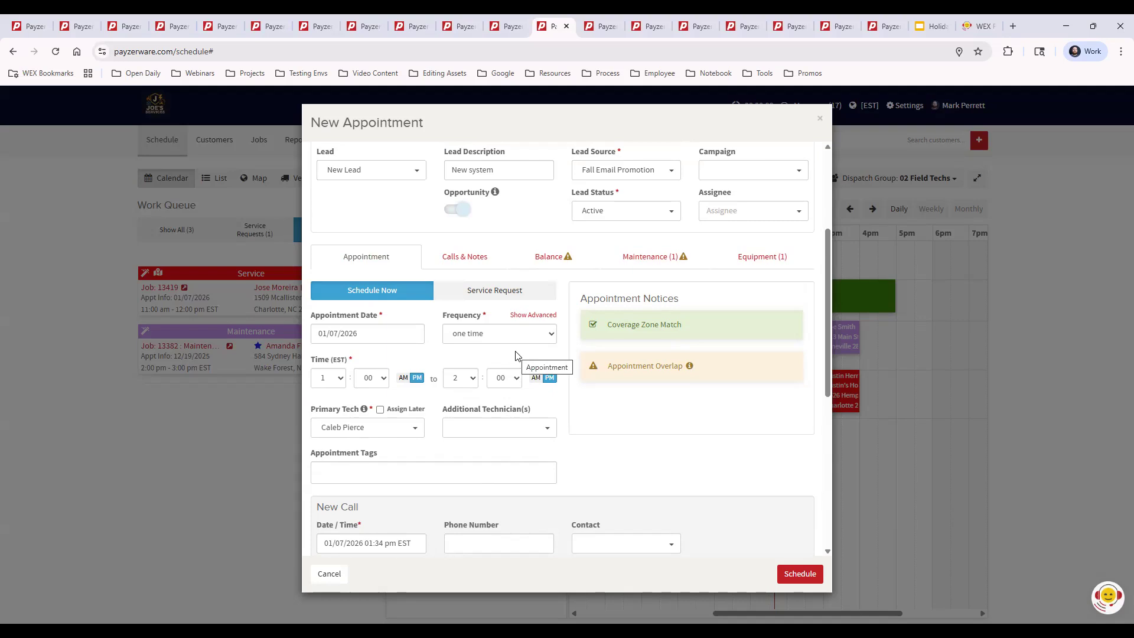
pyautogui.click(517, 316)
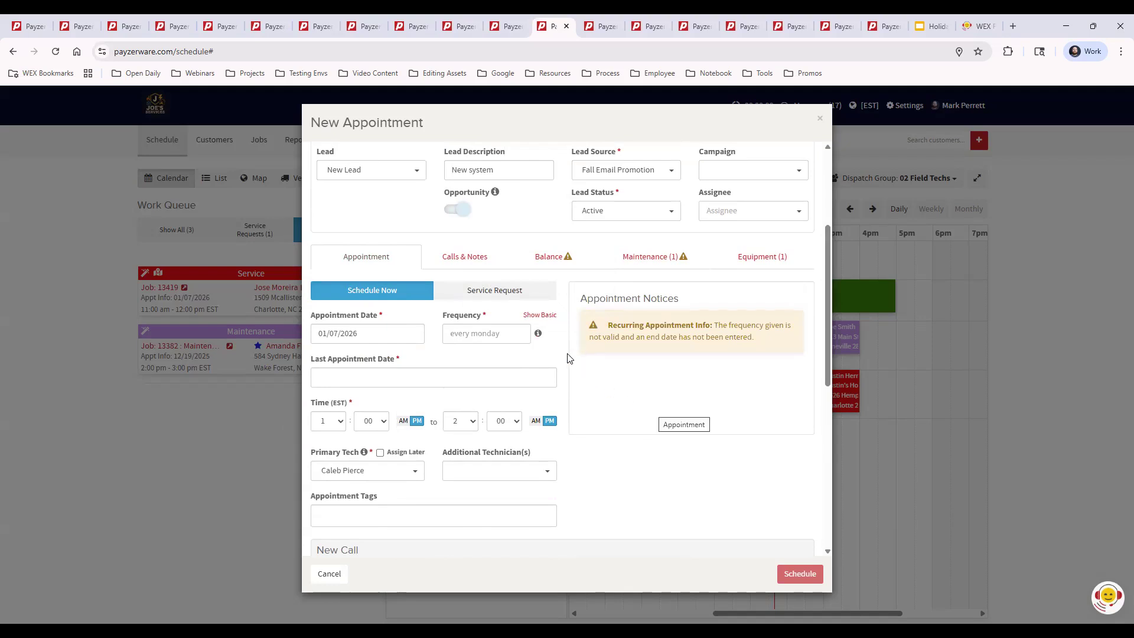
pyautogui.moveTo(538, 334)
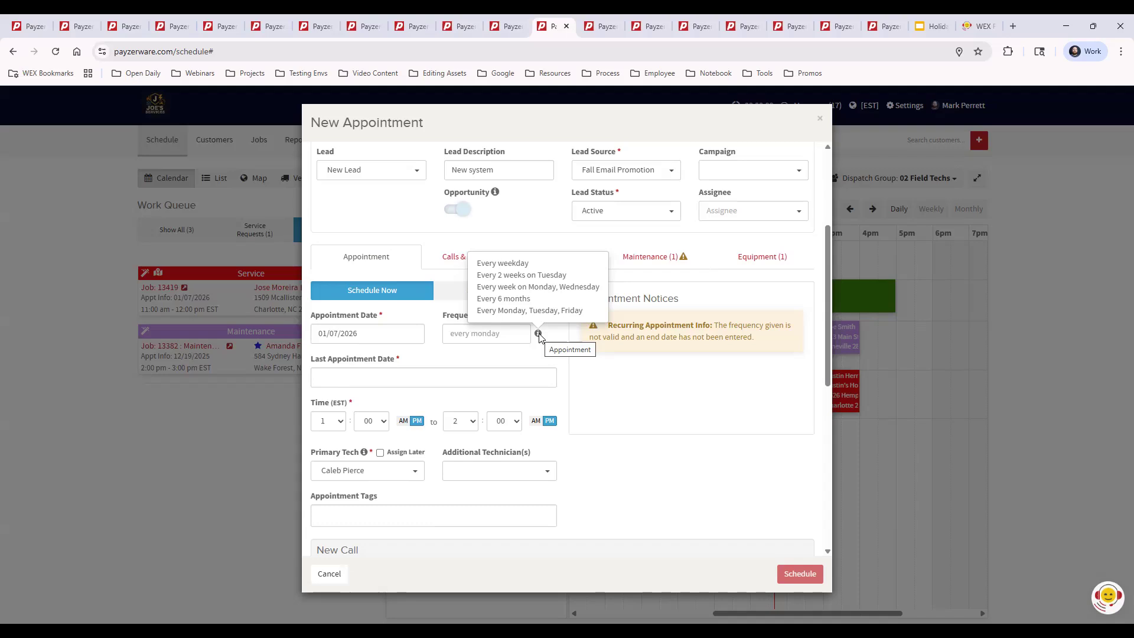
pyautogui.click(487, 335)
pyautogui.write('every weekday')
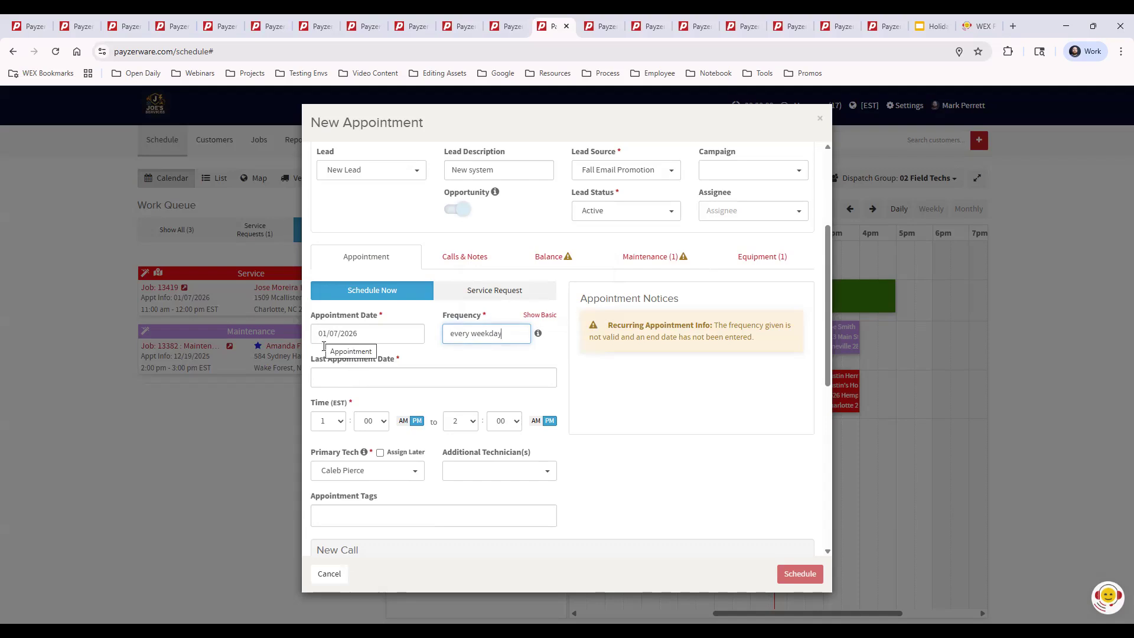
pyautogui.click(324, 377)
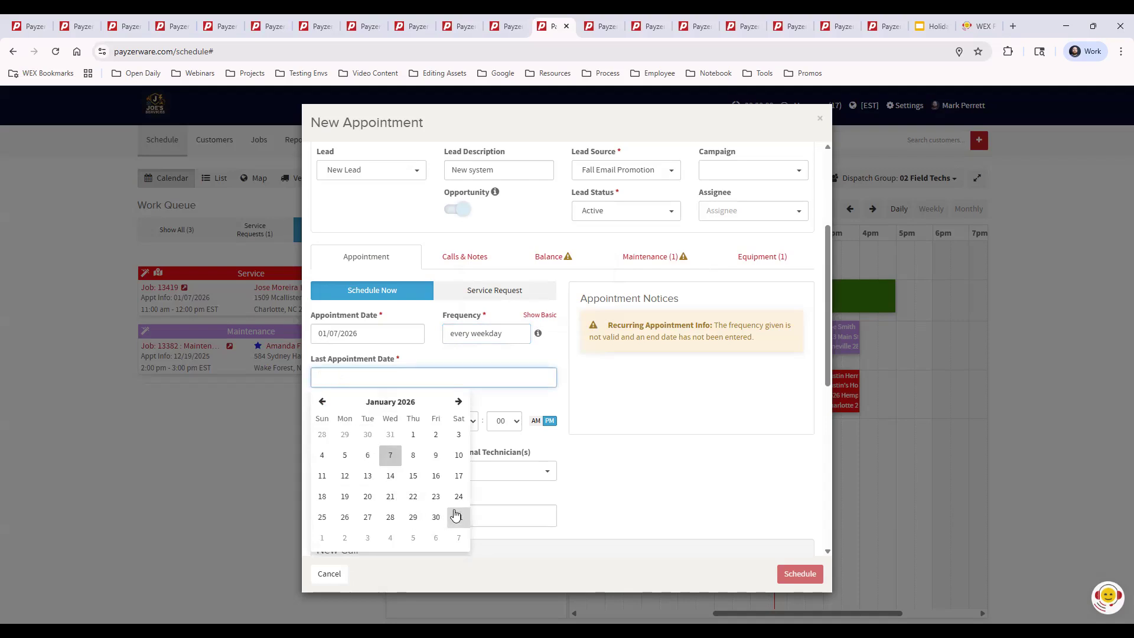
pyautogui.click(436, 480)
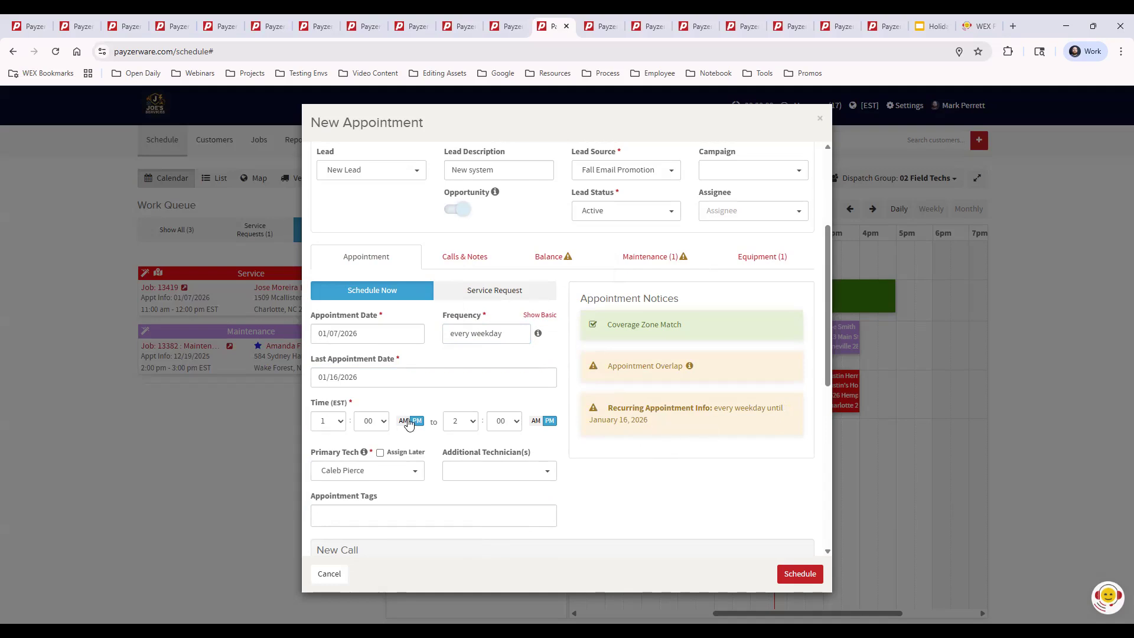
# Set the appointment time from 8:00 AM to 5:00 PM, and check the call and notification settings.
pyautogui.click(341, 422)
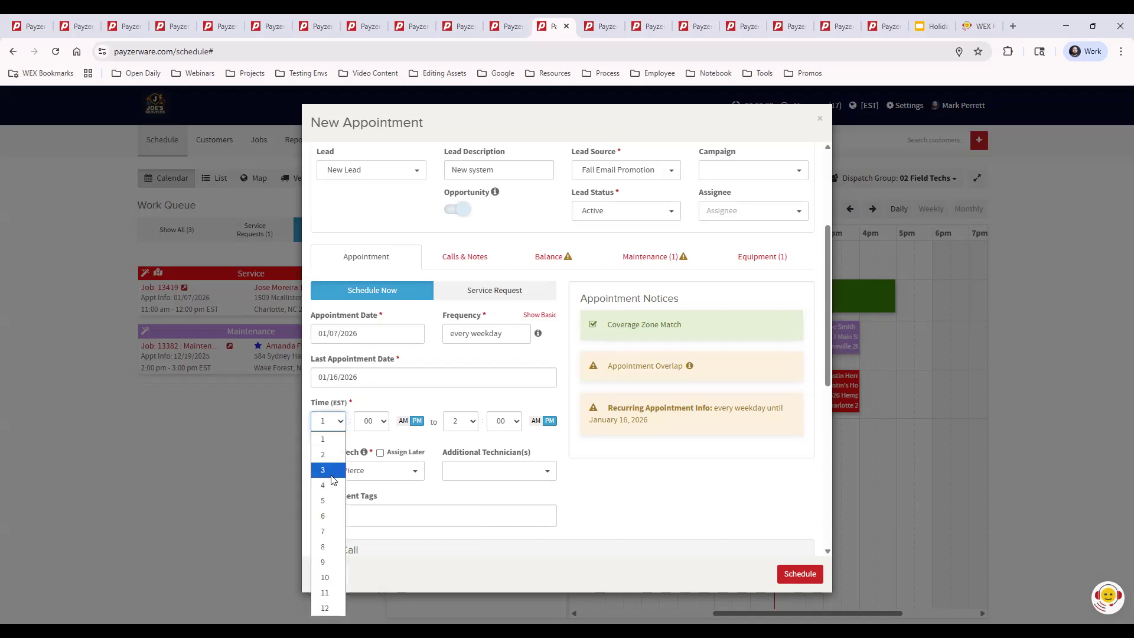
pyautogui.click(330, 548)
pyautogui.click(404, 420)
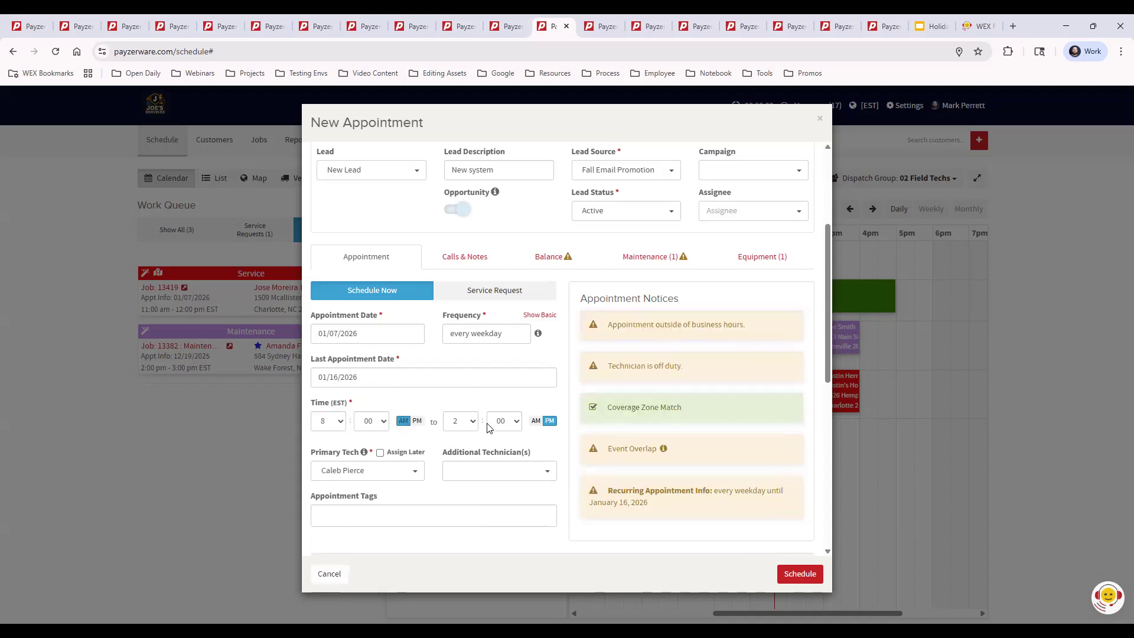
pyautogui.click(461, 420)
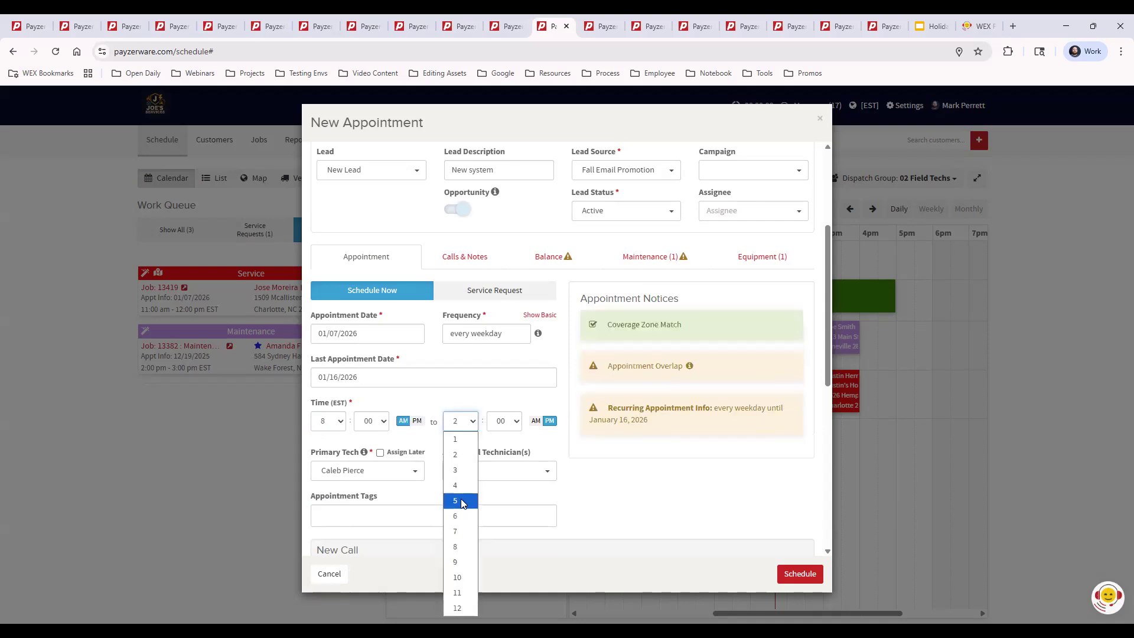
pyautogui.click(460, 501)
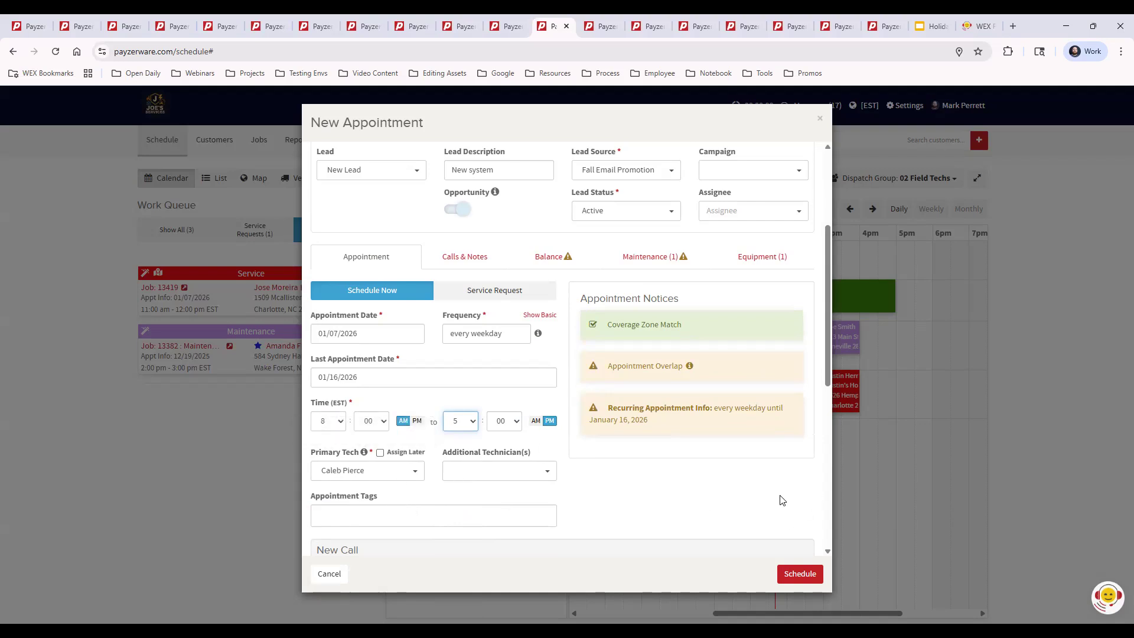
pyautogui.scroll(-8, 774, 482)
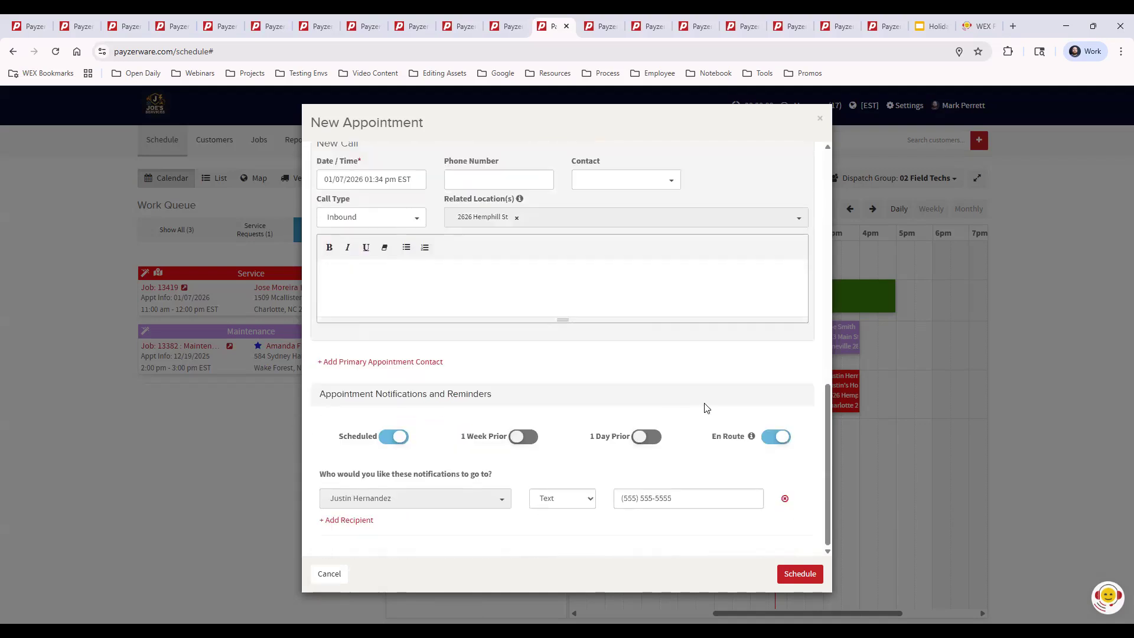
pyautogui.scroll(10, 706, 404)
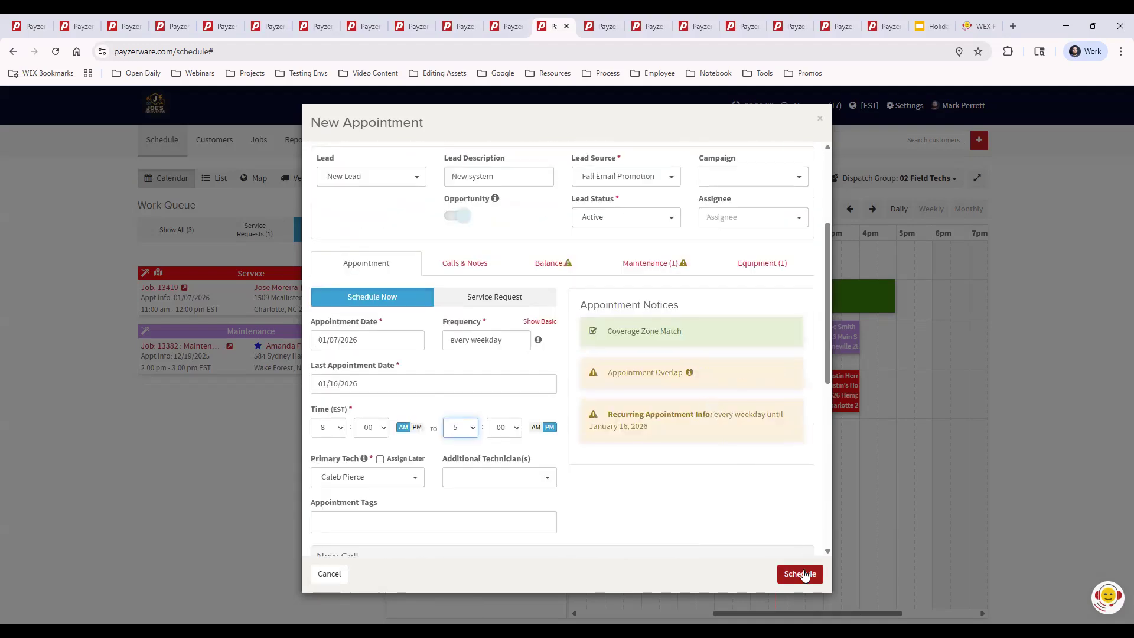
# Schedule the recurring weekday appointment and check its occurrences on the calendar through January 14, 2026.
pyautogui.click(794, 575)
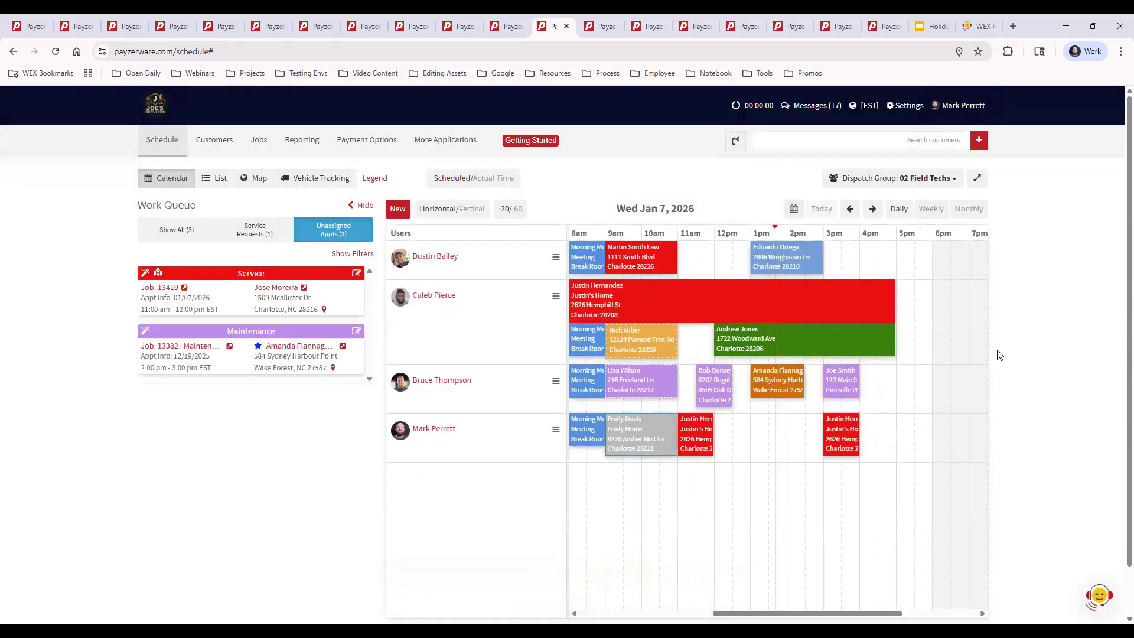
pyautogui.click(872, 210)
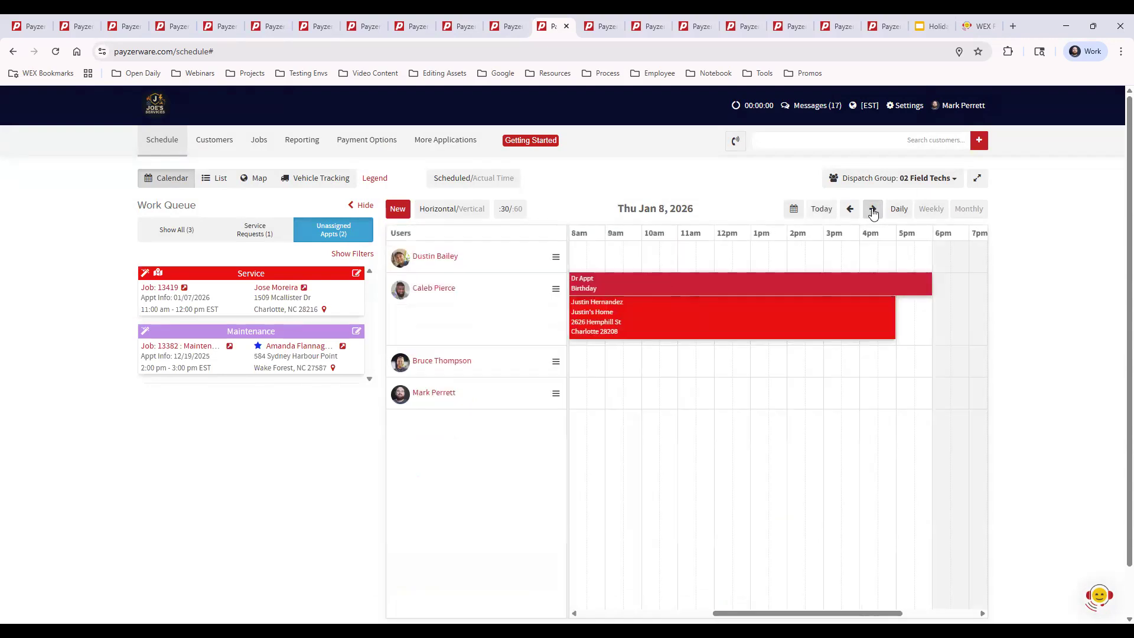
pyautogui.click(872, 210)
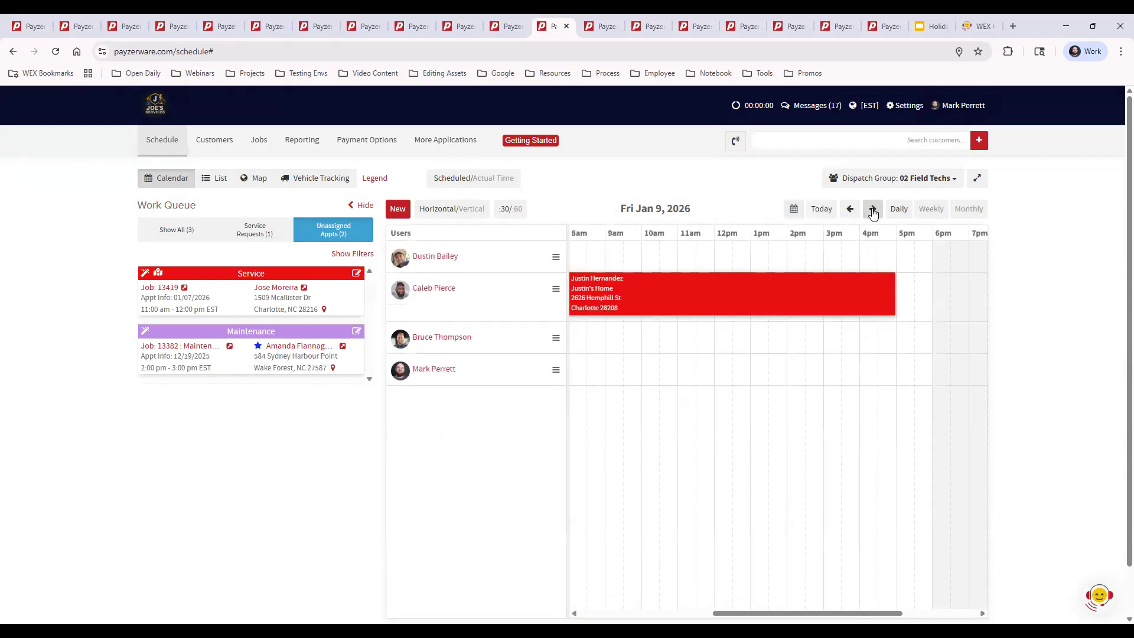
pyautogui.click(873, 210)
pyautogui.click(873, 210)
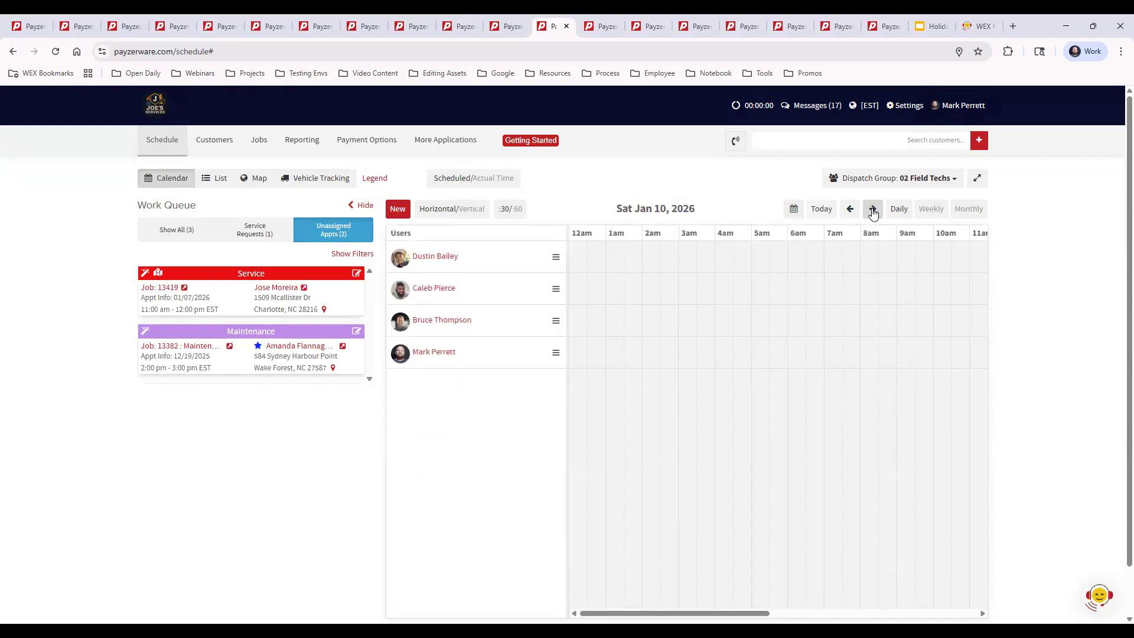
pyautogui.click(872, 211)
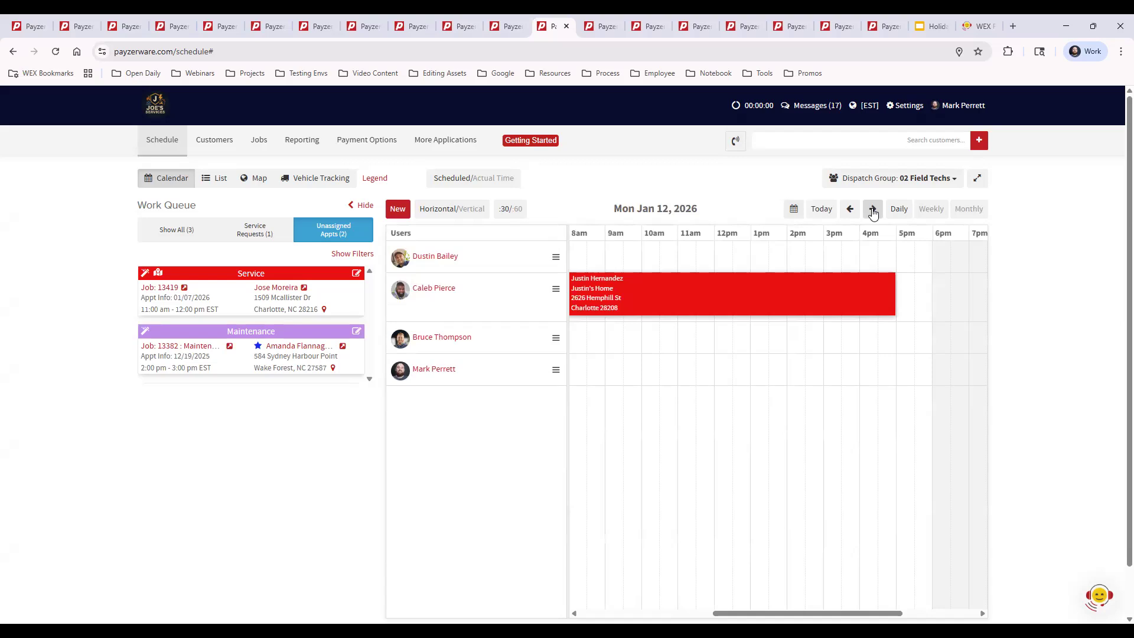
pyautogui.click(873, 210)
pyautogui.click(873, 210)
# Go to the Reporting page and review the available reports and their descriptions.
pyautogui.click(602, 27)
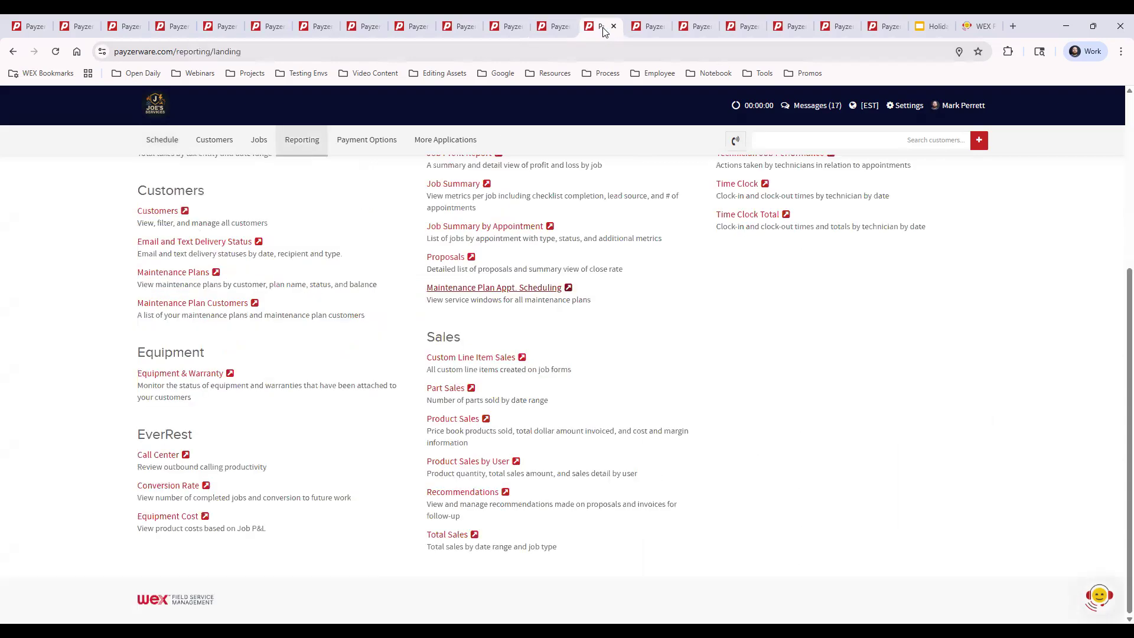
pyautogui.scroll(5, 639, 414)
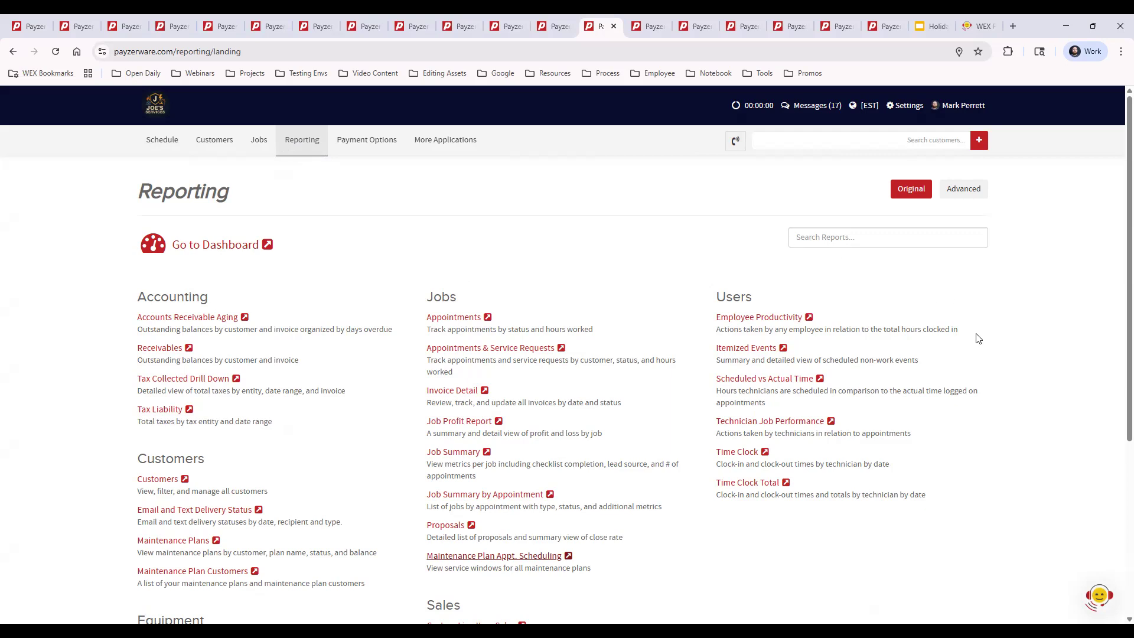
pyautogui.moveTo(138, 329); pyautogui.dragTo(400, 332)
pyautogui.click(388, 365)
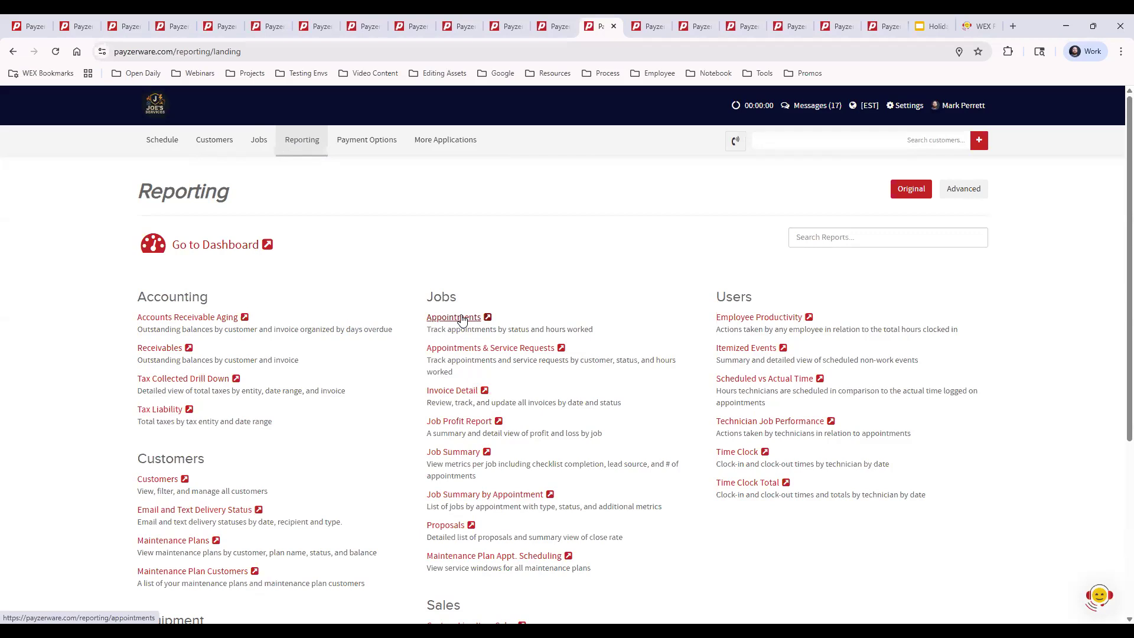
# Bring up the Appointments report and look through its totals and appointment columns for January 2026.
pyautogui.click(647, 26)
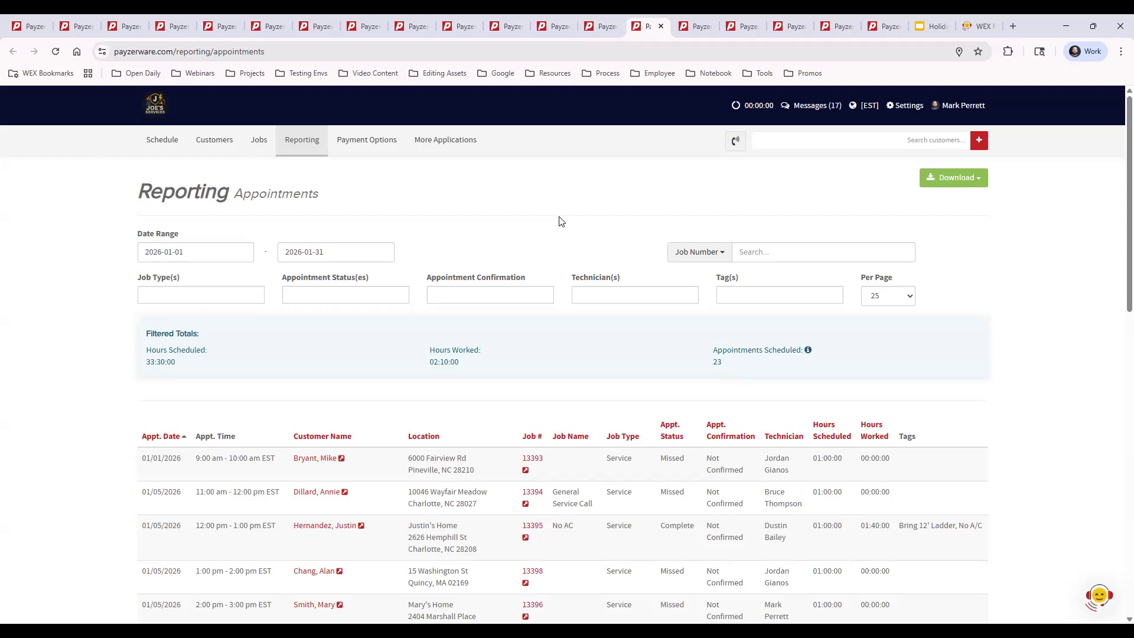
pyautogui.scroll(-2, 693, 430)
pyautogui.scroll(-5, 693, 429)
pyautogui.scroll(5, 691, 430)
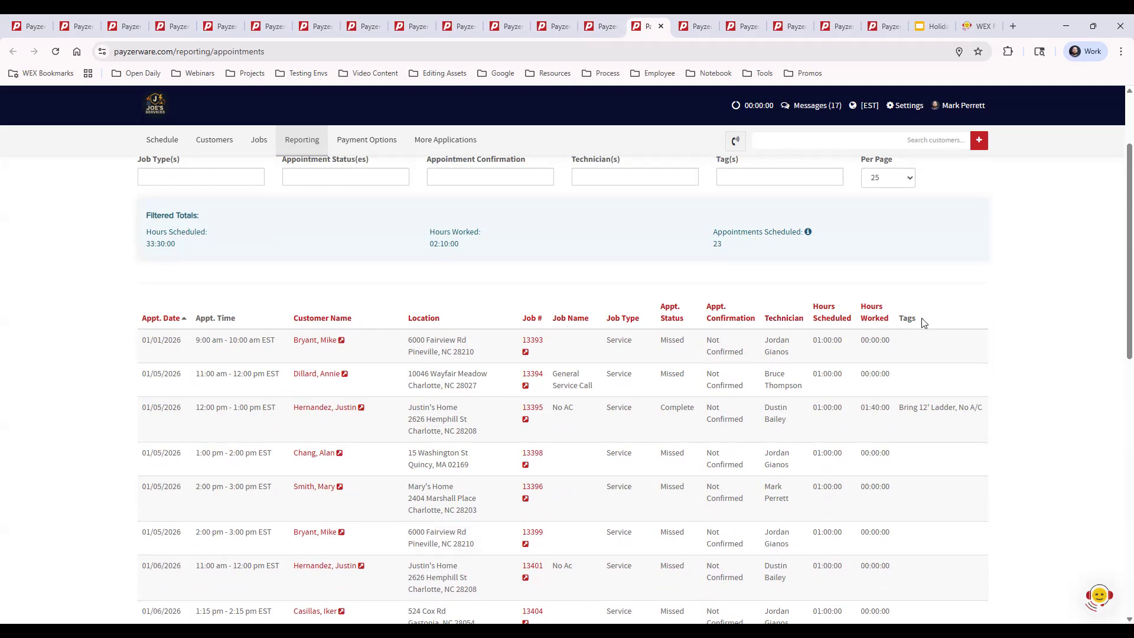
pyautogui.scroll(2, 987, 464)
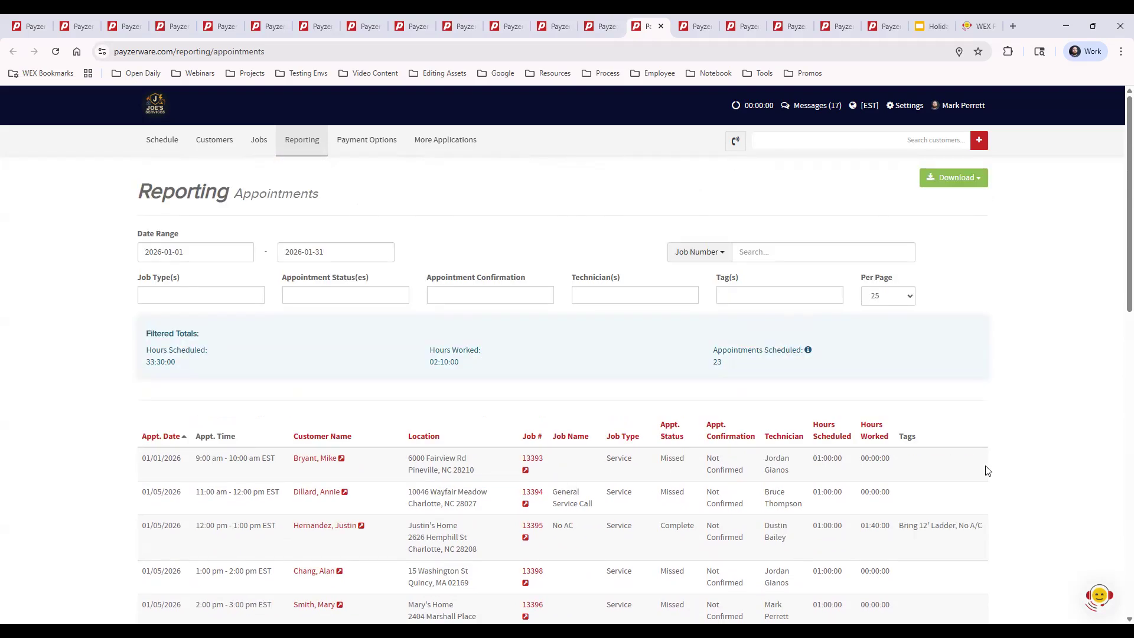
# Examine the report's filter options for job type, appointment status, confirmation, technician and tags.
pyautogui.click(215, 294)
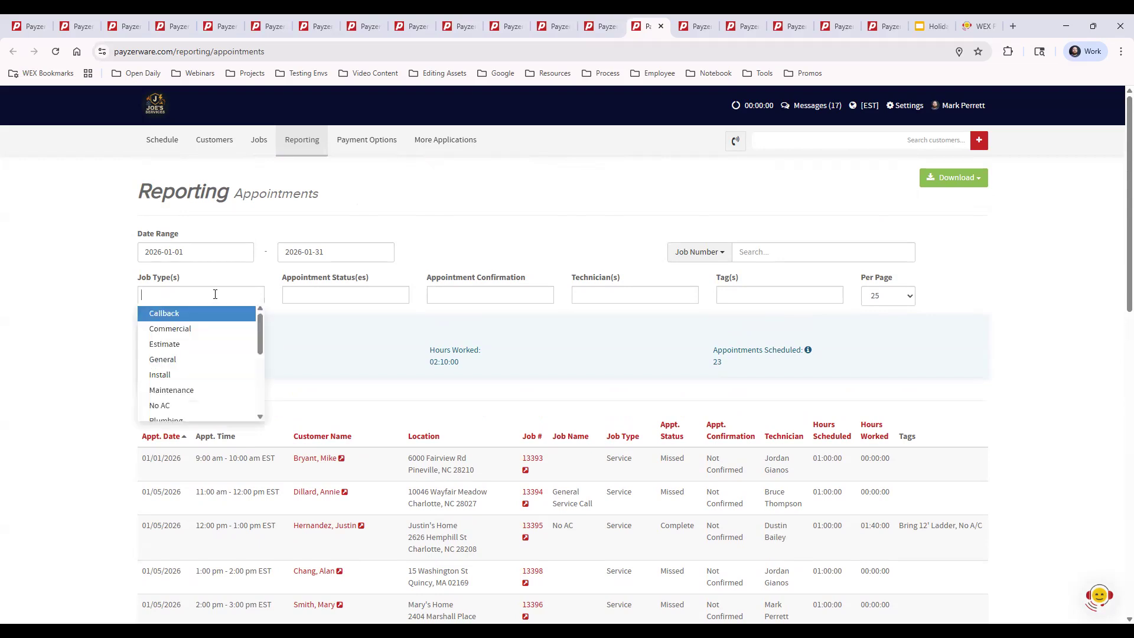
pyautogui.click(406, 296)
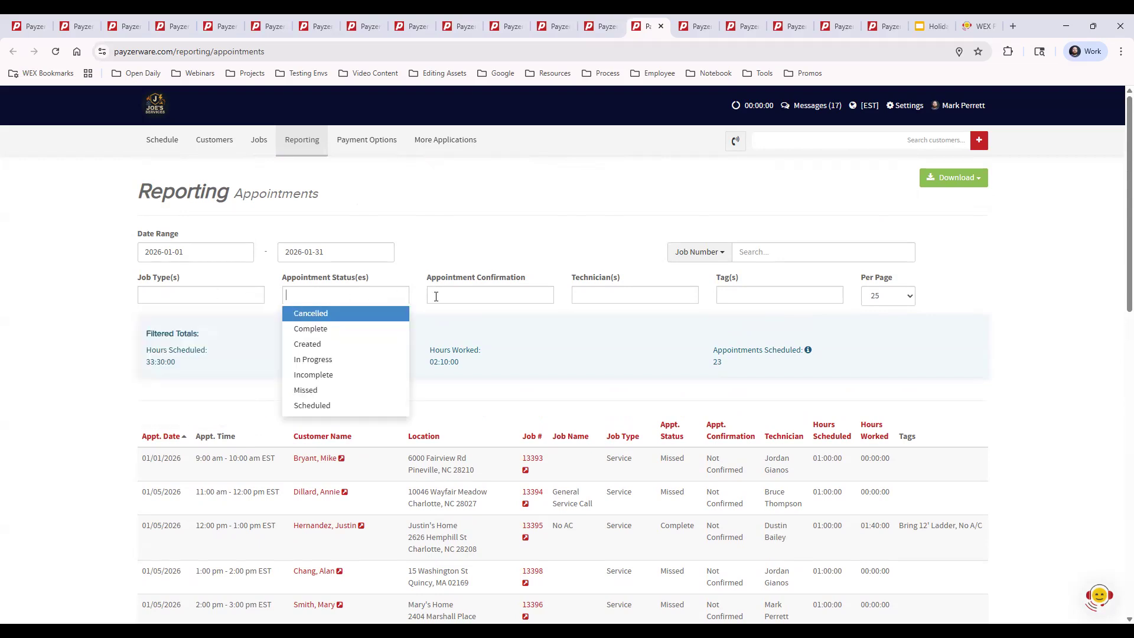
pyautogui.click(474, 297)
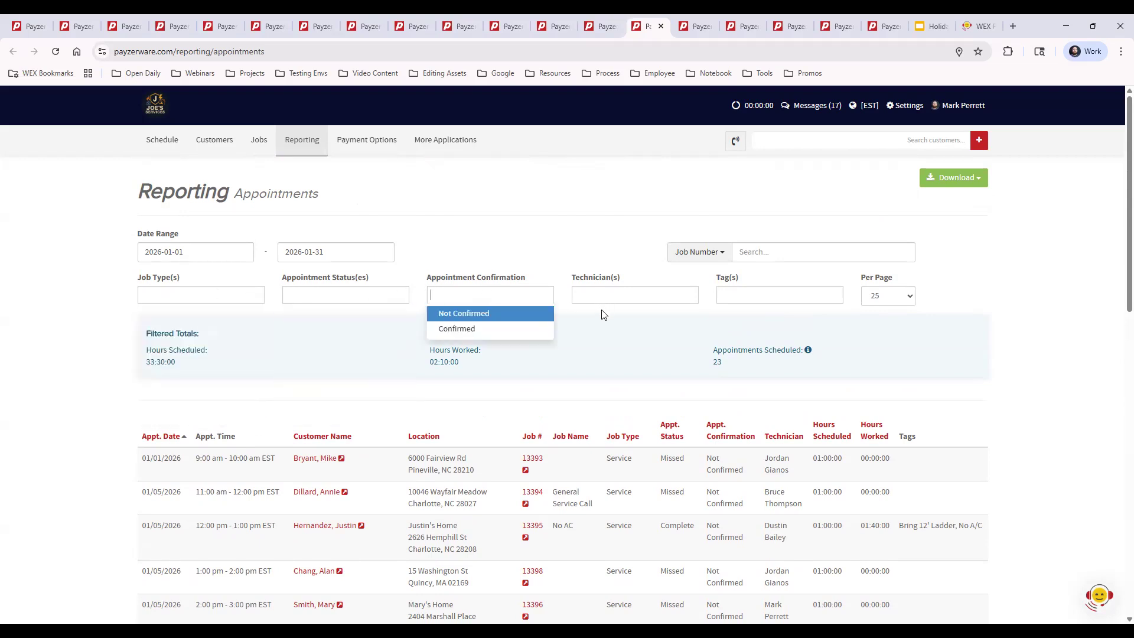
pyautogui.click(645, 298)
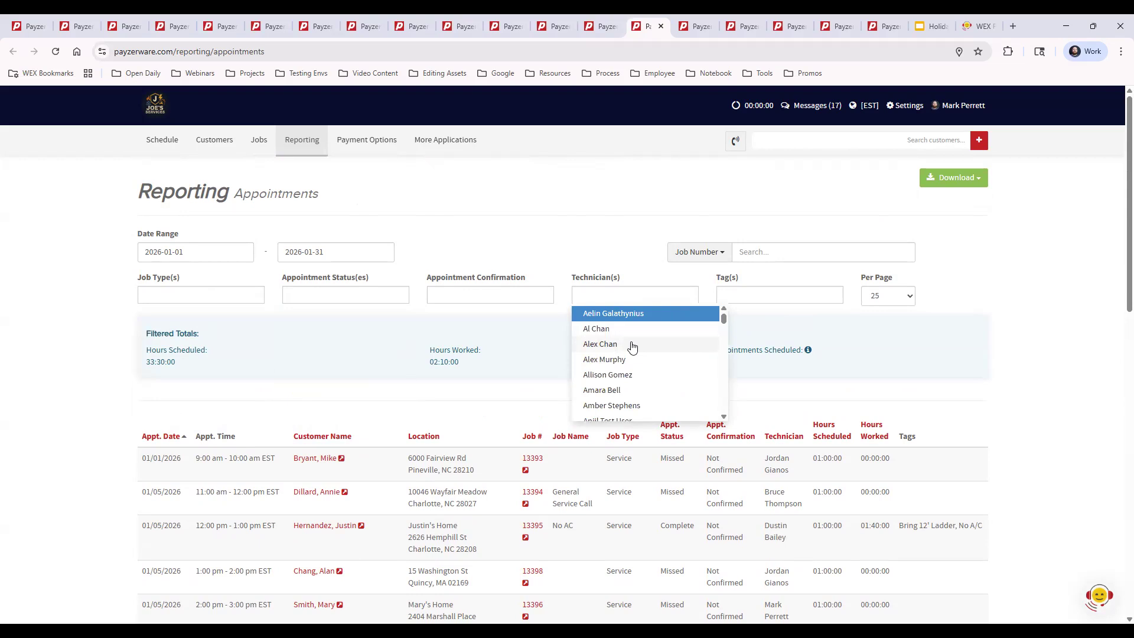
pyautogui.click(810, 275)
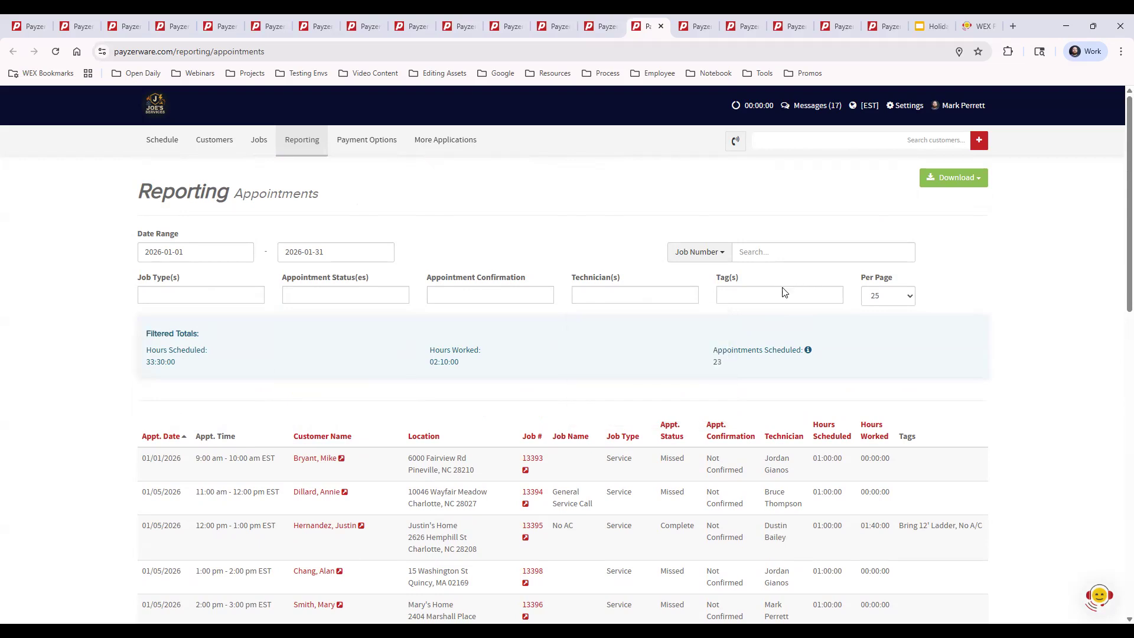
pyautogui.click(769, 295)
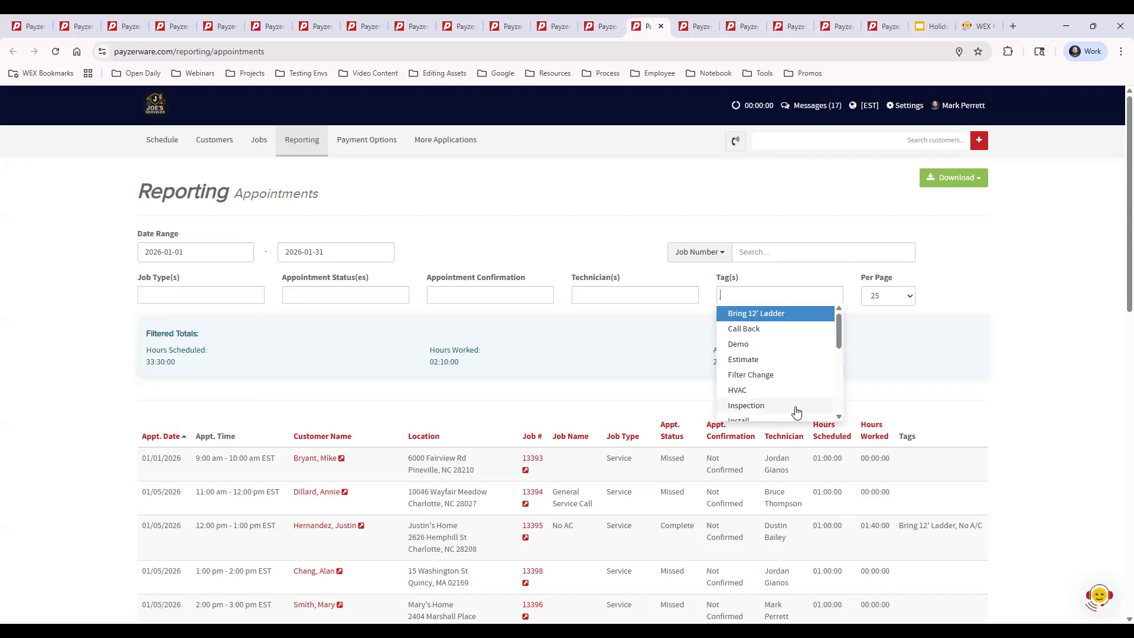
pyautogui.click(970, 254)
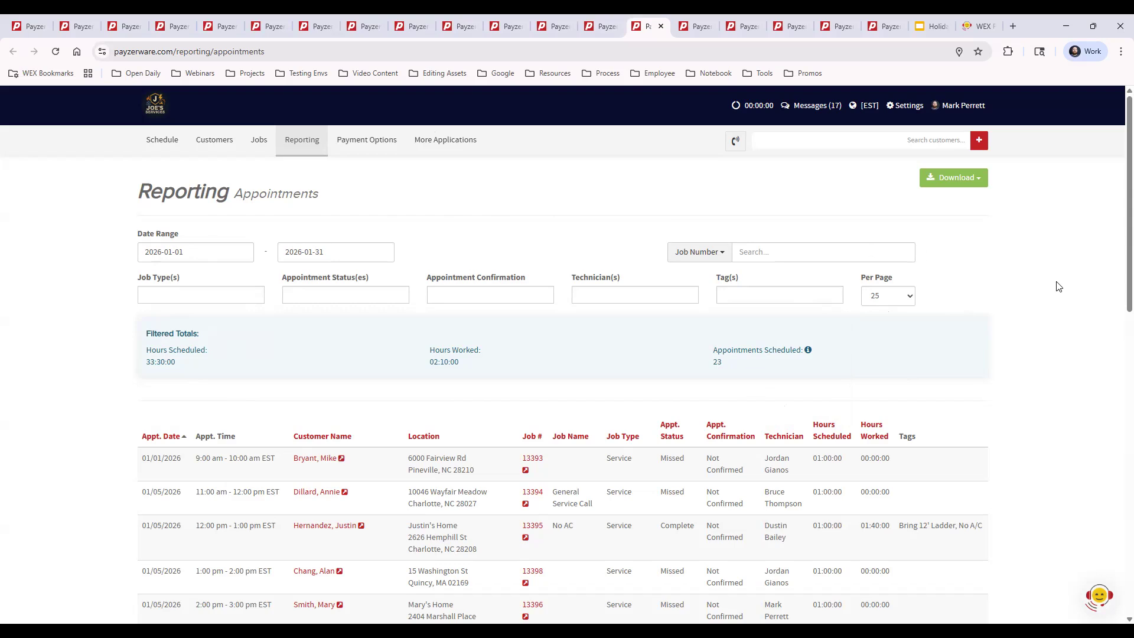
# Compare the scheduled and worked hours in the appointment list, close the report and return to the report overview.
pyautogui.scroll(-5, 1058, 286)
pyautogui.scroll(5, 1058, 286)
pyautogui.moveTo(863, 459); pyautogui.dragTo(938, 459)
pyautogui.moveTo(818, 459); pyautogui.dragTo(930, 466)
pyautogui.click(930, 466)
pyautogui.click(660, 26)
pyautogui.click(598, 26)
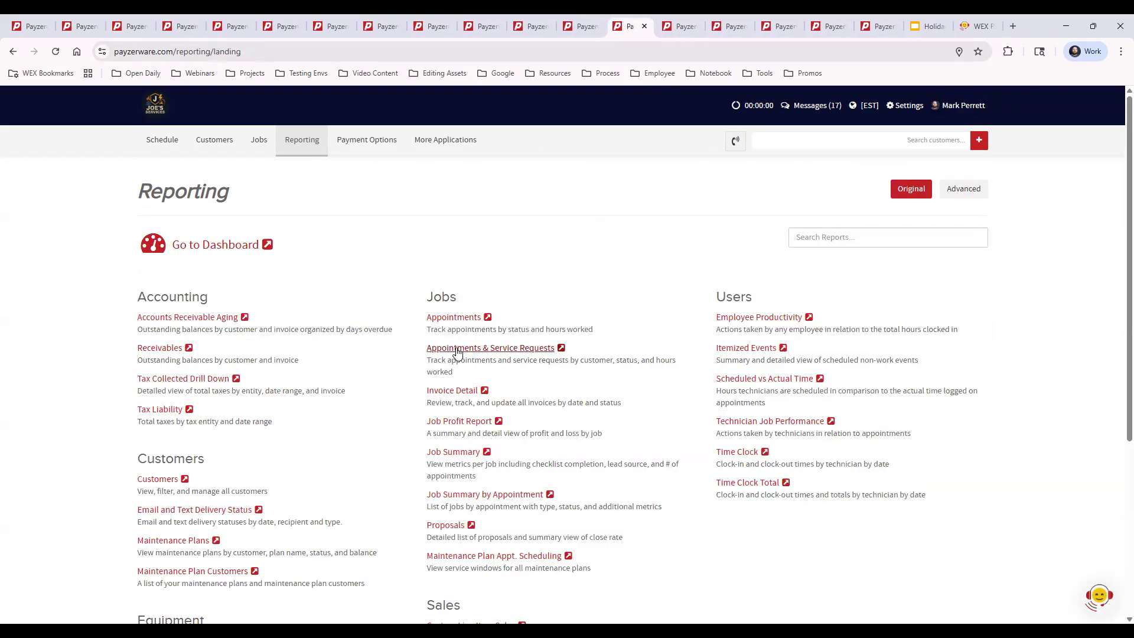
# Bring up the Appointments & Service Requests report, dismiss the connection notice and inspect the type and appointment status filters.
pyautogui.click(683, 26)
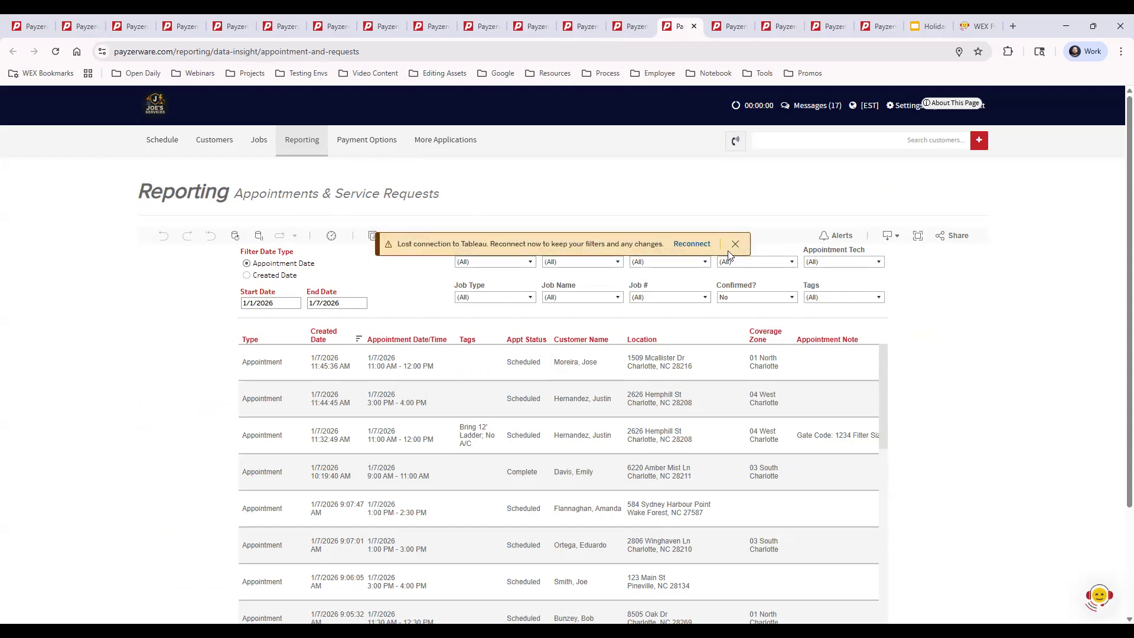
pyautogui.click(735, 243)
pyautogui.click(482, 263)
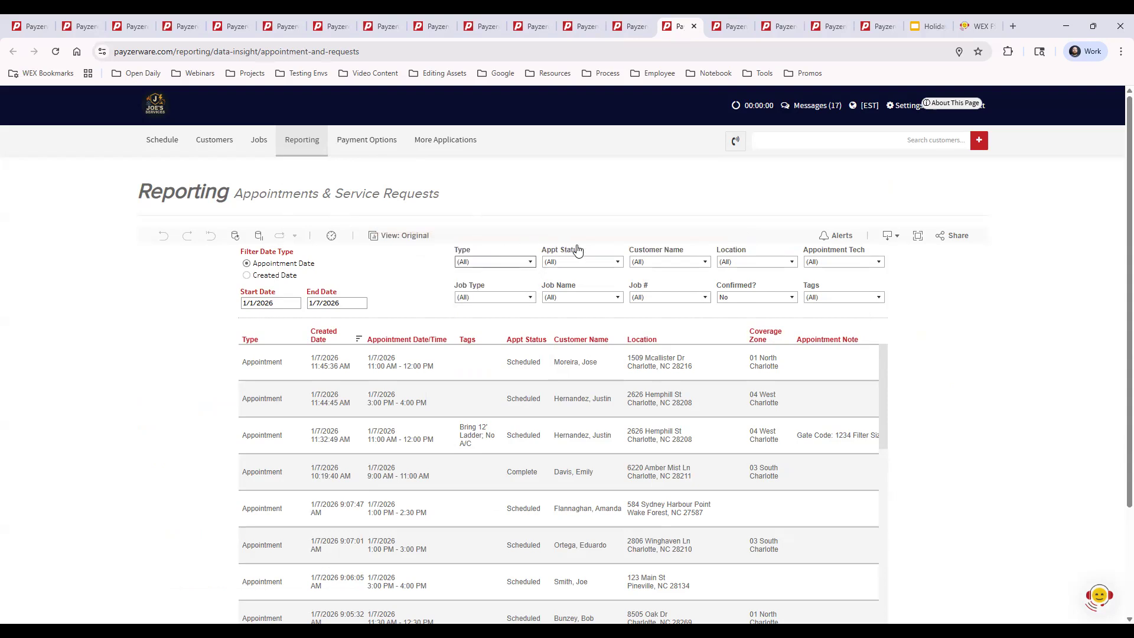
pyautogui.click(595, 263)
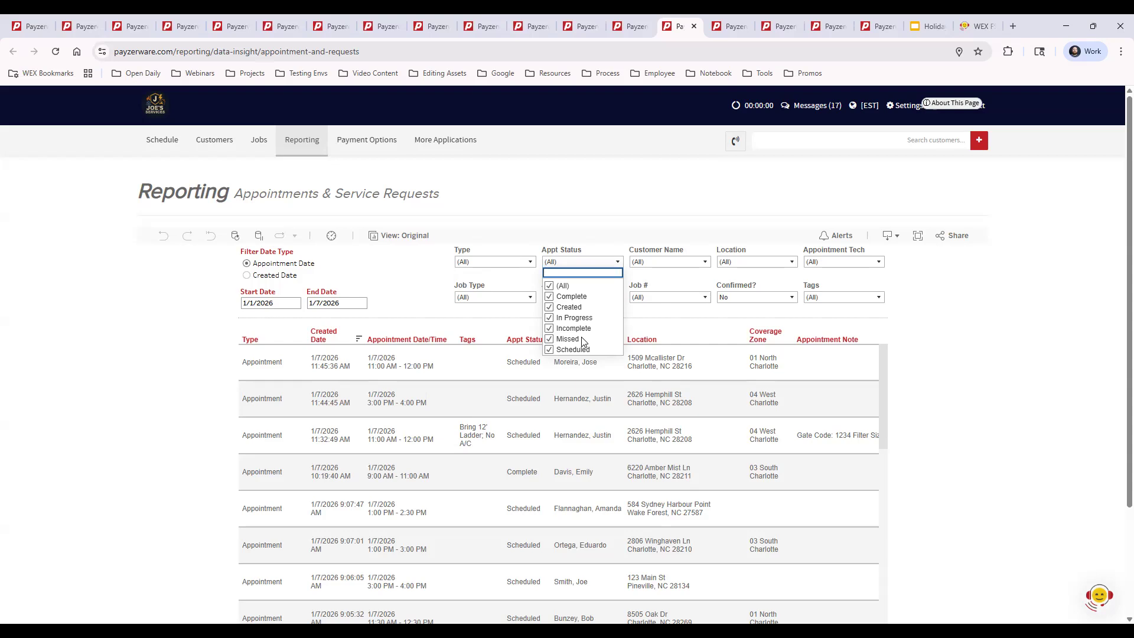
pyautogui.click(945, 330)
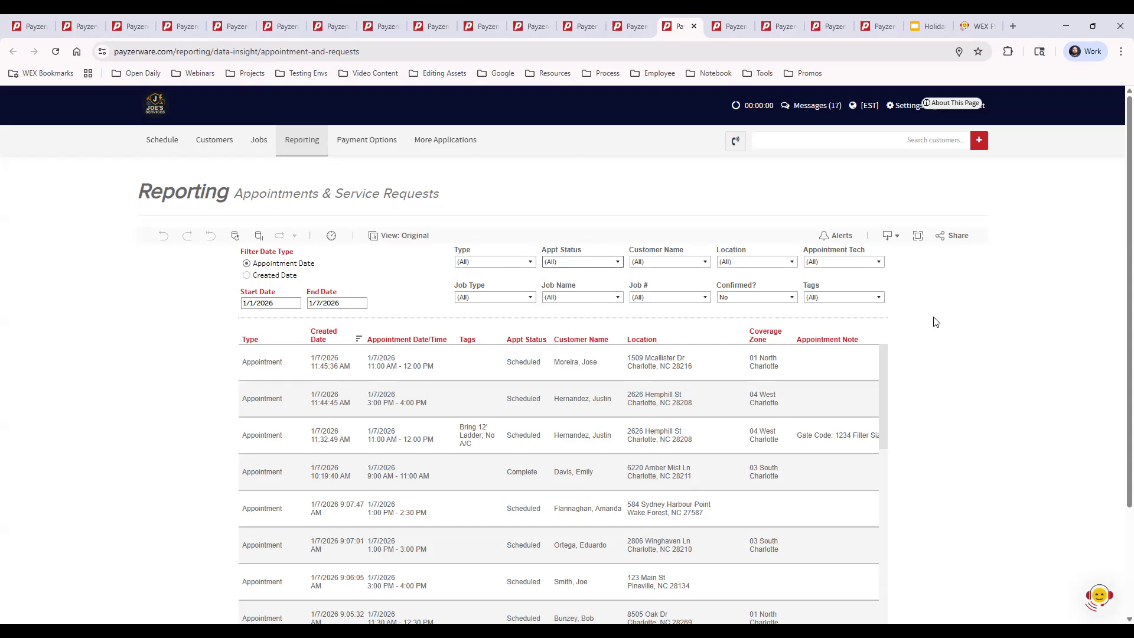
# Check the export formats offered for the report and look through its appointment rows.
pyautogui.click(892, 237)
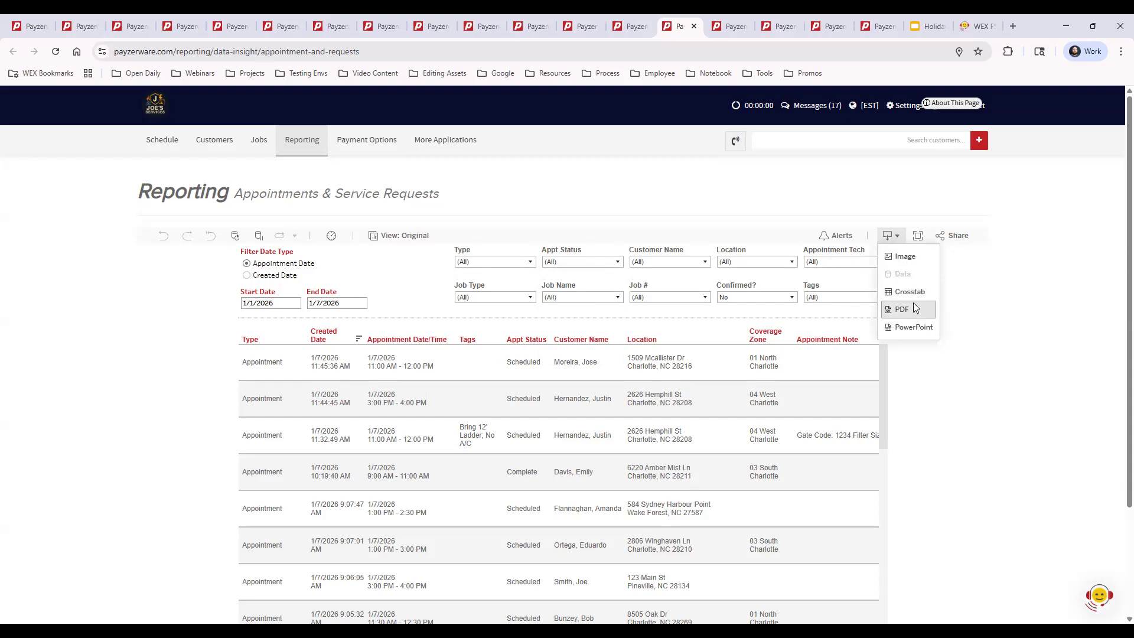
pyautogui.click(984, 317)
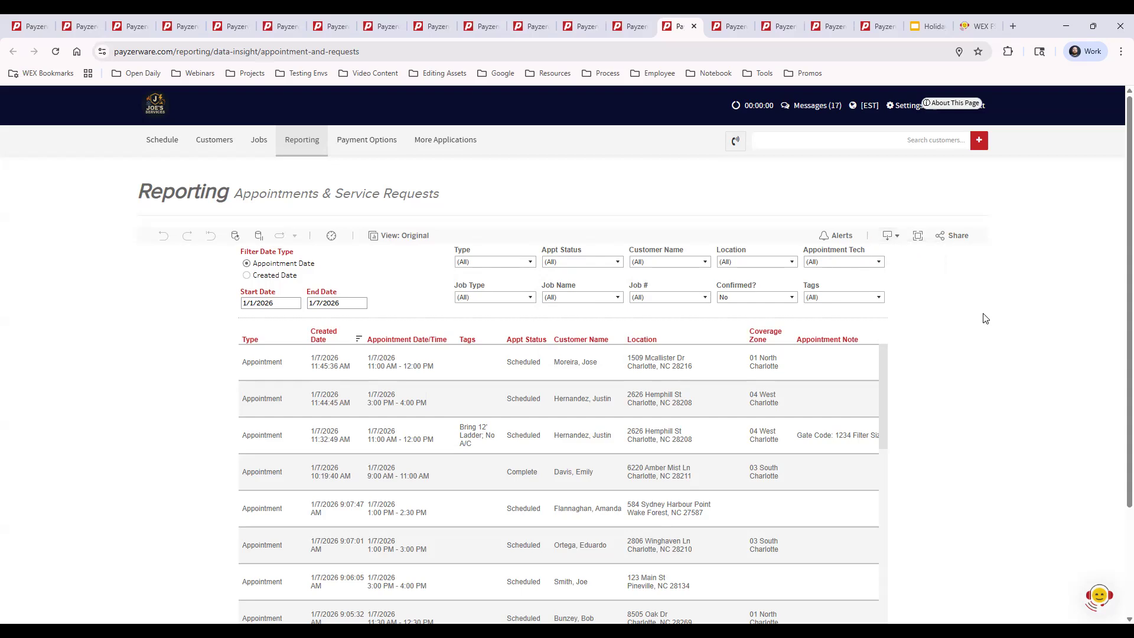
pyautogui.scroll(-3, 926, 457)
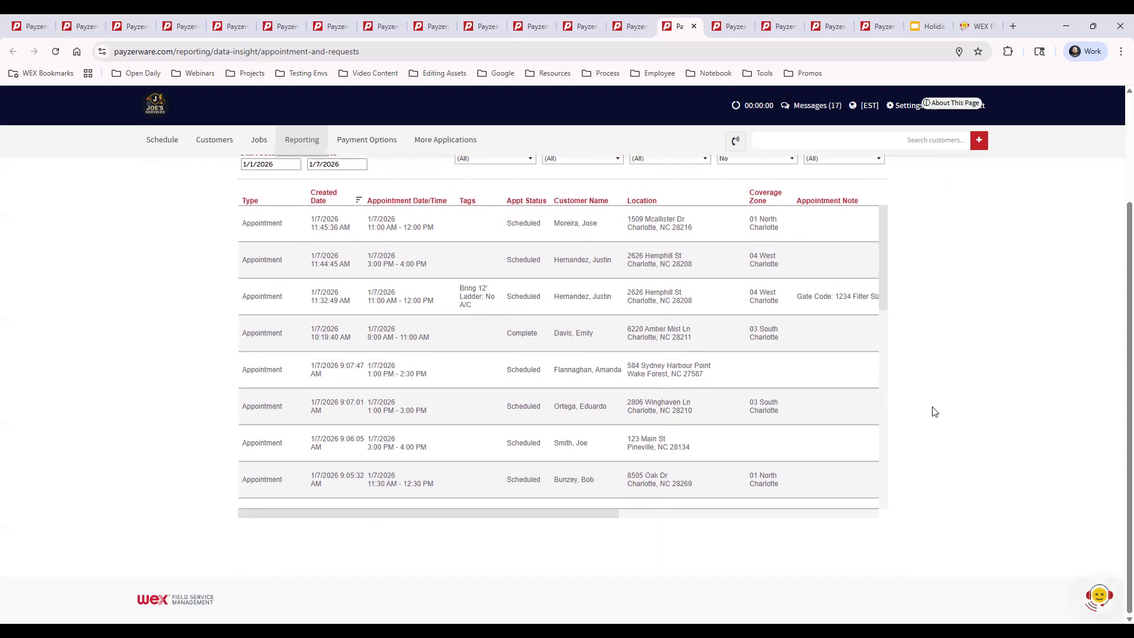
# Return to the report overview and open the Maintenance Plan Appt. Scheduling report in a separate browser tab.
pyautogui.click(585, 27)
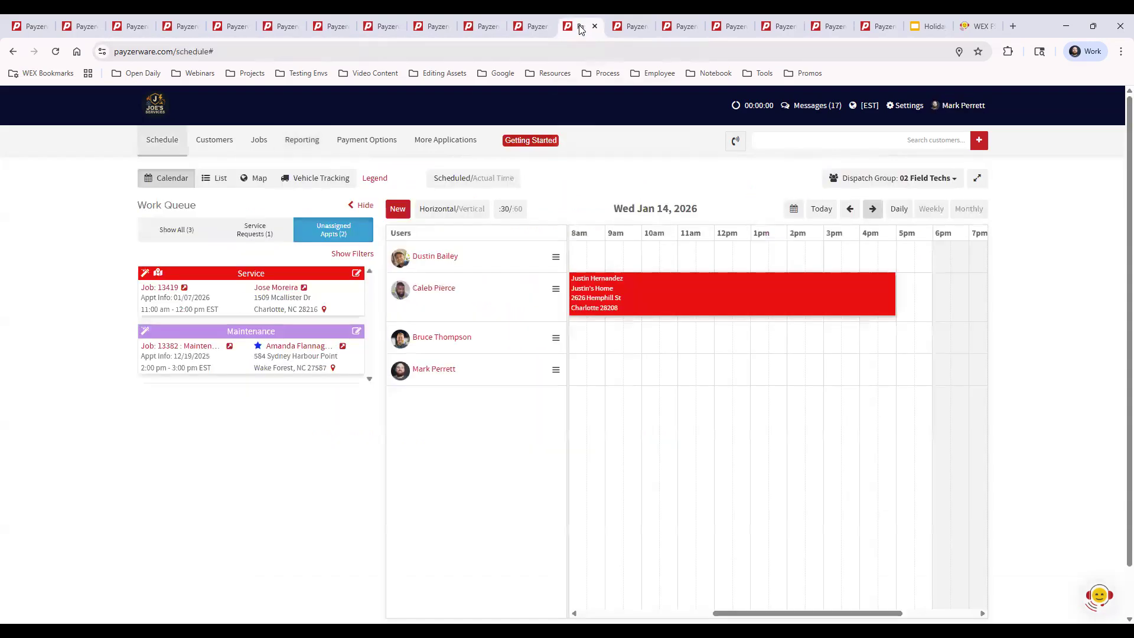
pyautogui.click(628, 27)
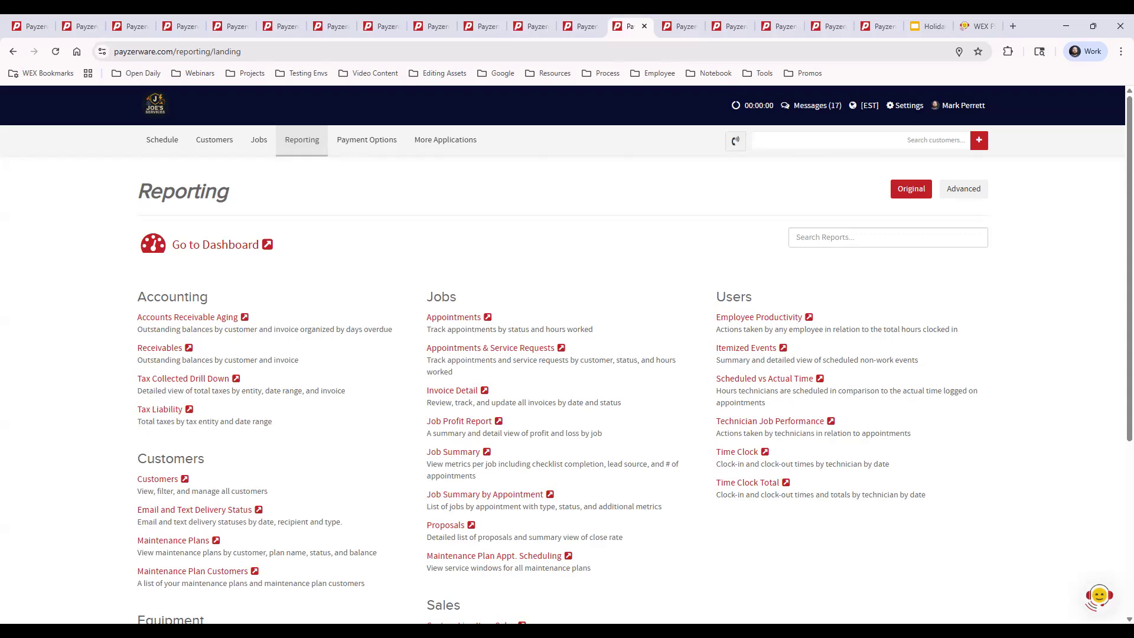
pyautogui.middleClick(487, 559)
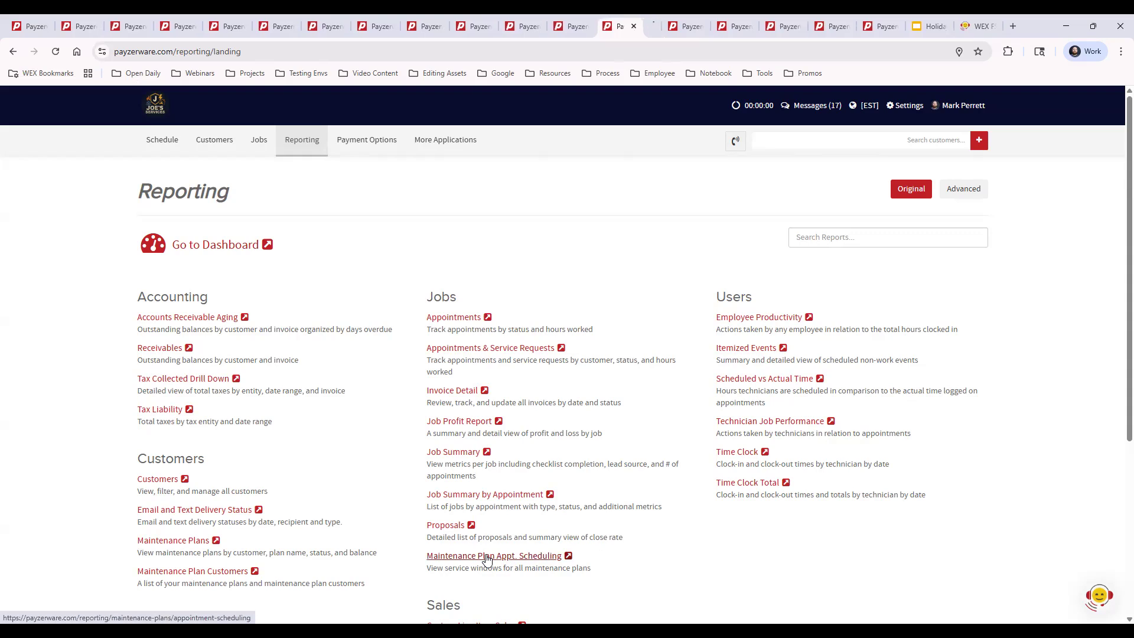
pyautogui.click(646, 30)
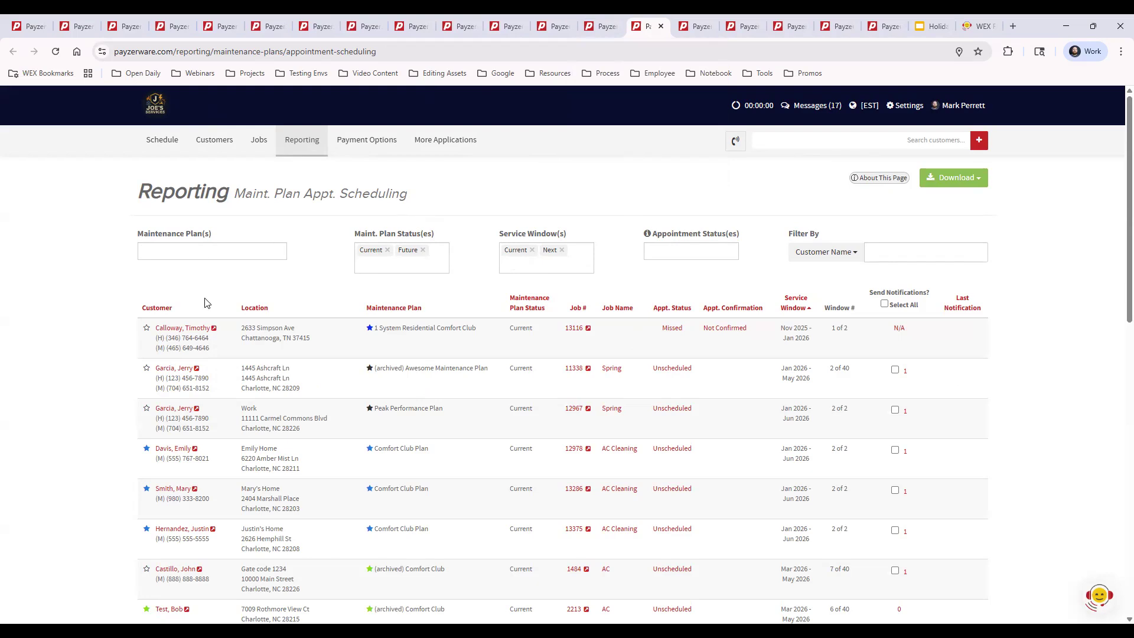
# Look through the maintenance plan list and remove the Future plan status and Next service window filters, leaving only Current.
pyautogui.scroll(-3, 1006, 442)
pyautogui.scroll(-5, 1010, 446)
pyautogui.scroll(8, 1010, 446)
pyautogui.click(423, 251)
pyautogui.click(562, 250)
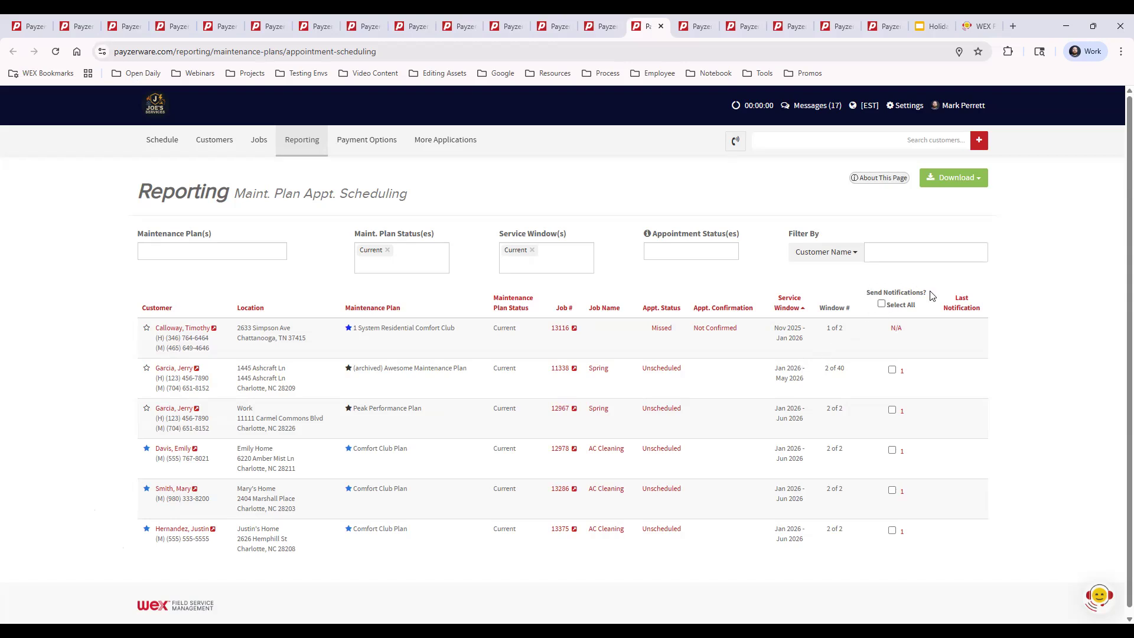
# Select all eligible customers for scheduling notifications, review the request summary and close it without sending.
pyautogui.click(882, 303)
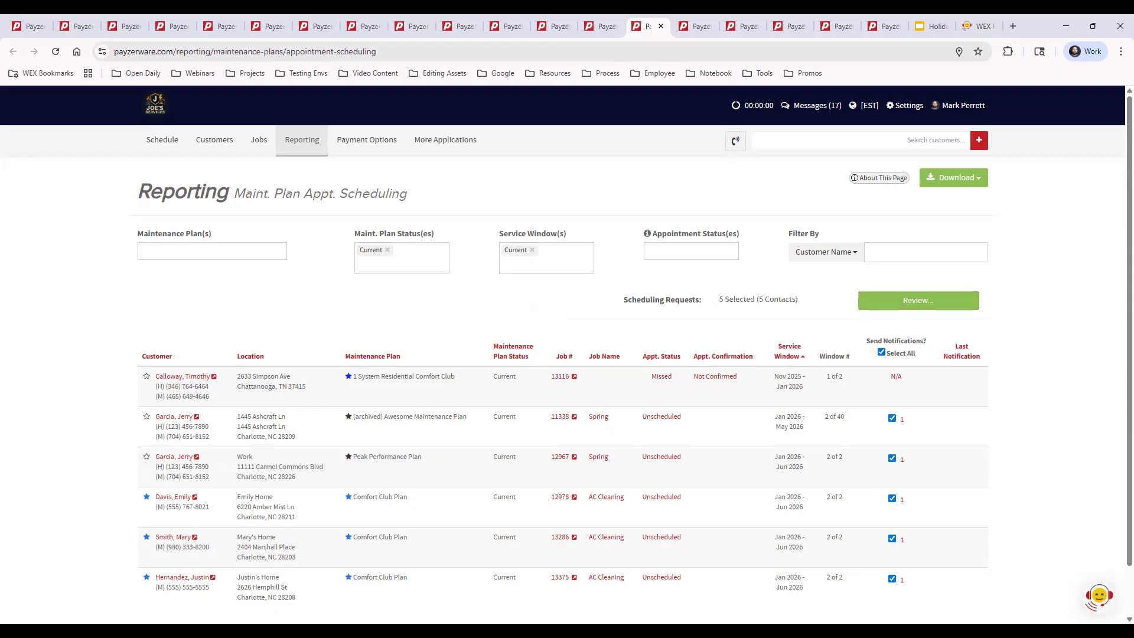
pyautogui.click(935, 305)
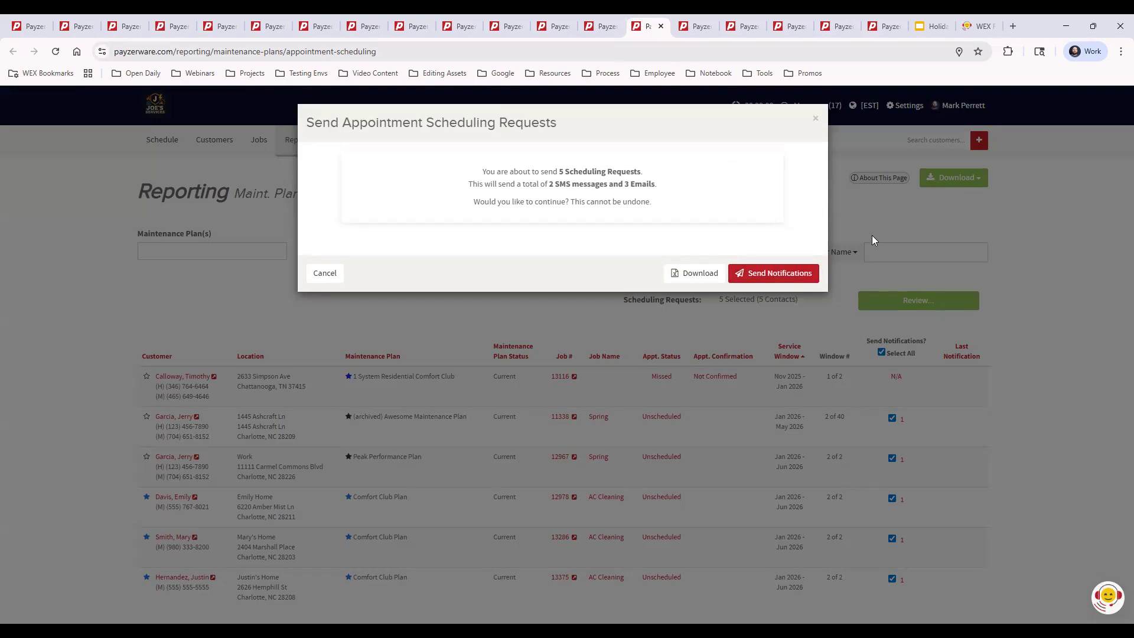
pyautogui.click(815, 119)
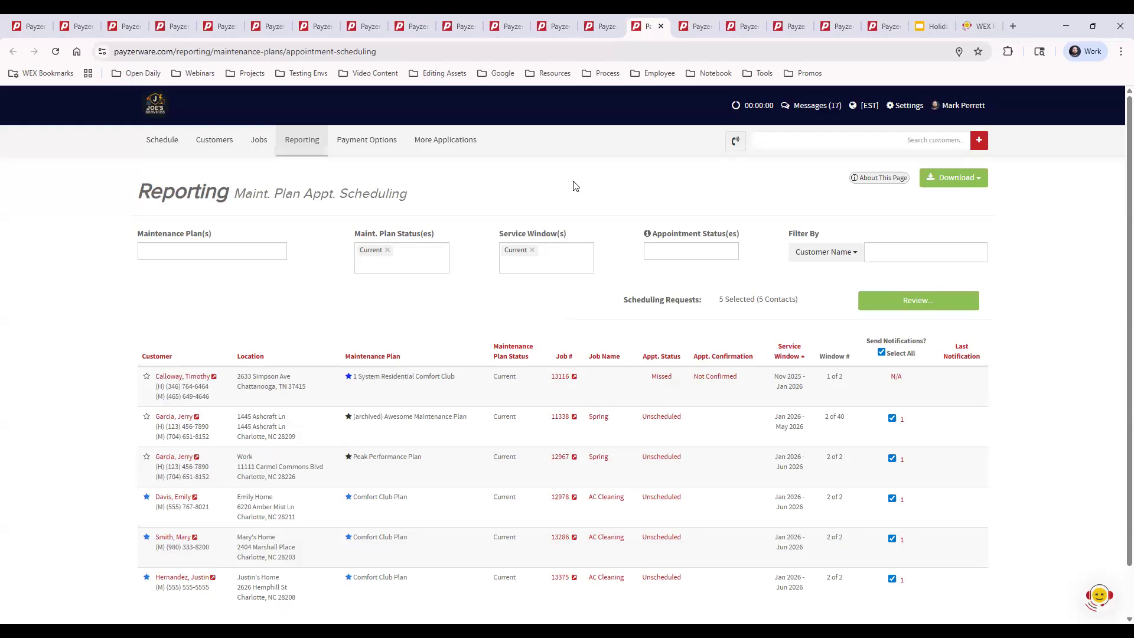
# Review the new service request for the unscheduled Spring visit under the archived Awesome Maintenance Plan, including its call details, and close it without saving.
pyautogui.click(675, 418)
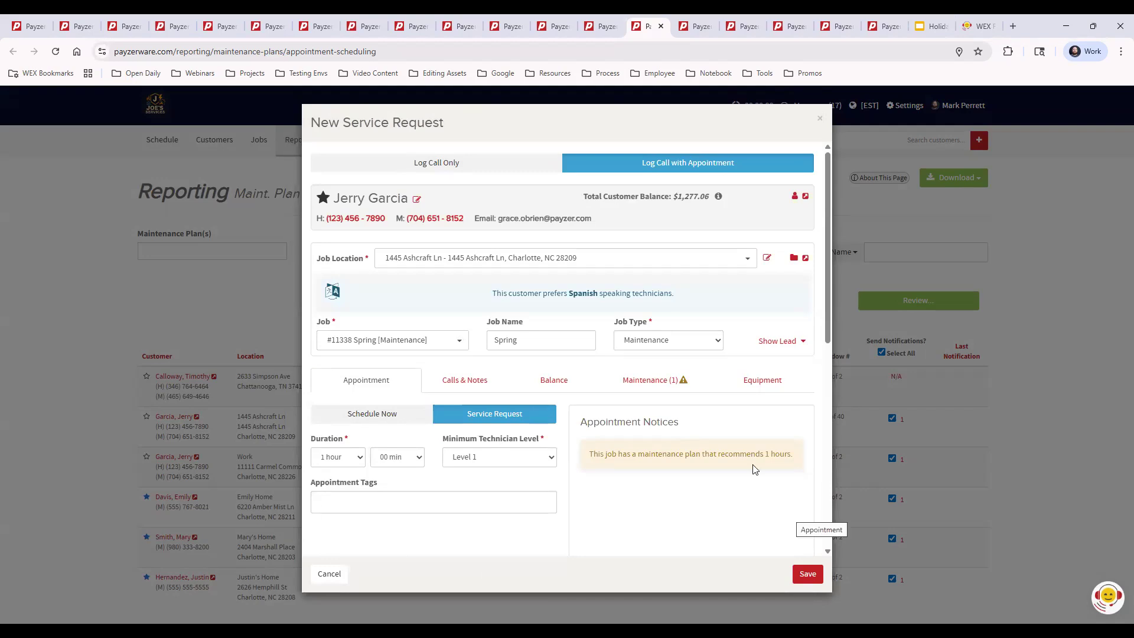
pyautogui.click(821, 122)
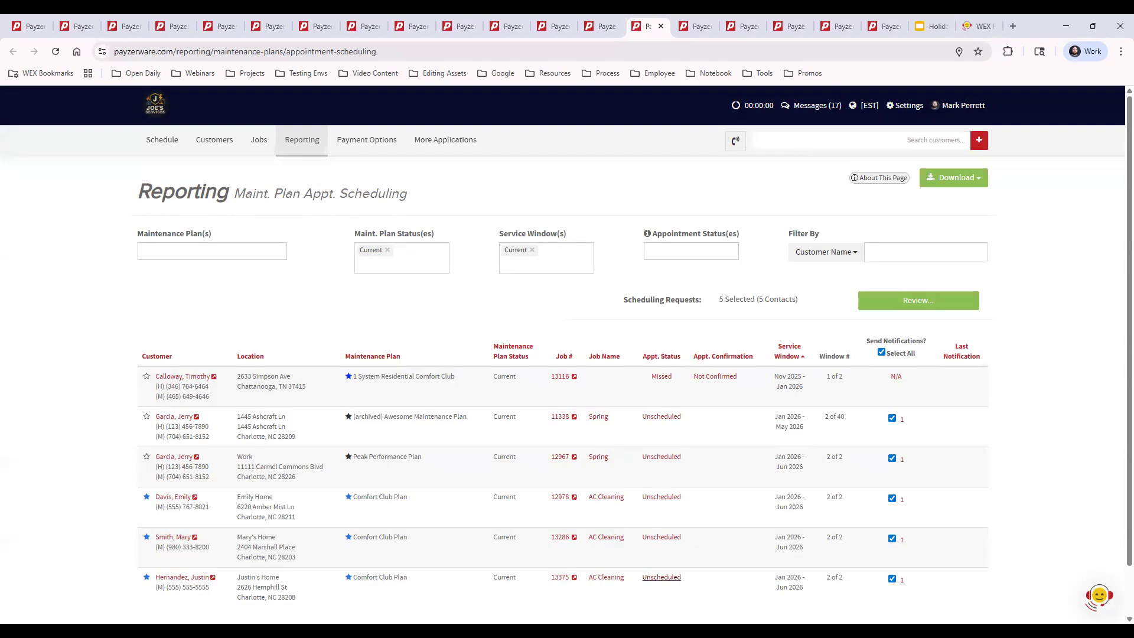
pyautogui.click(661, 416)
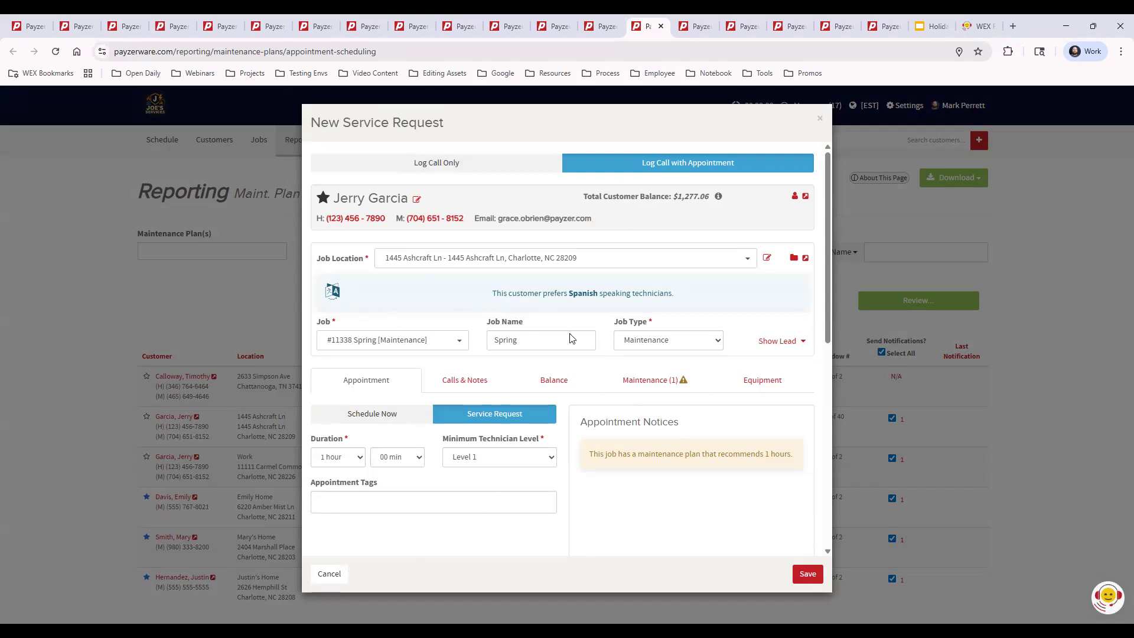
pyautogui.scroll(-2, 630, 400)
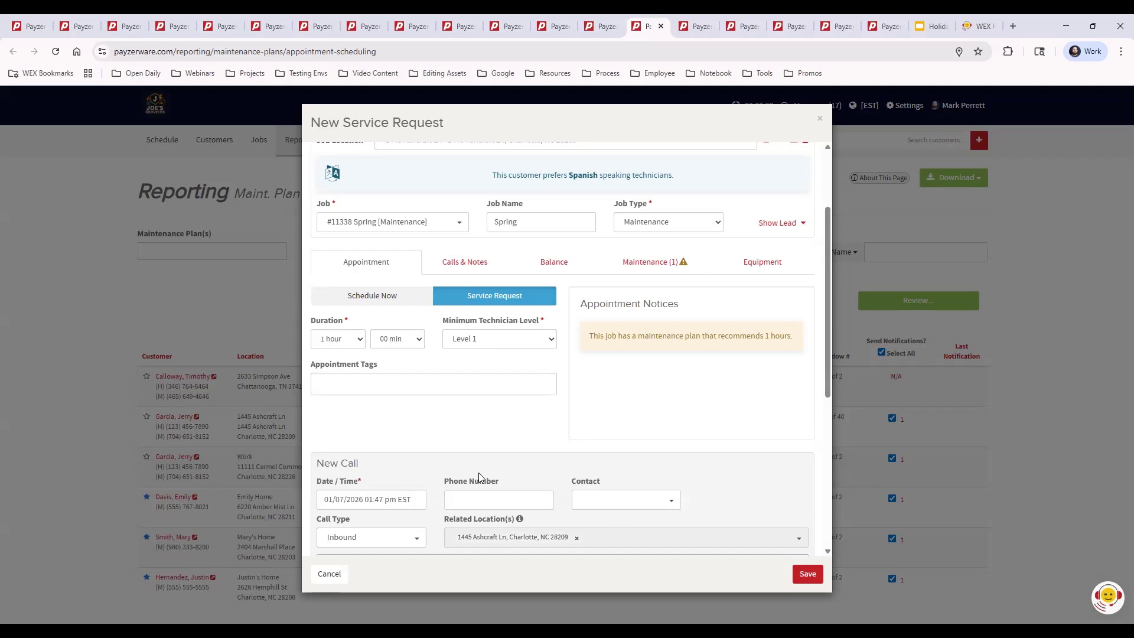
pyautogui.scroll(-3, 596, 438)
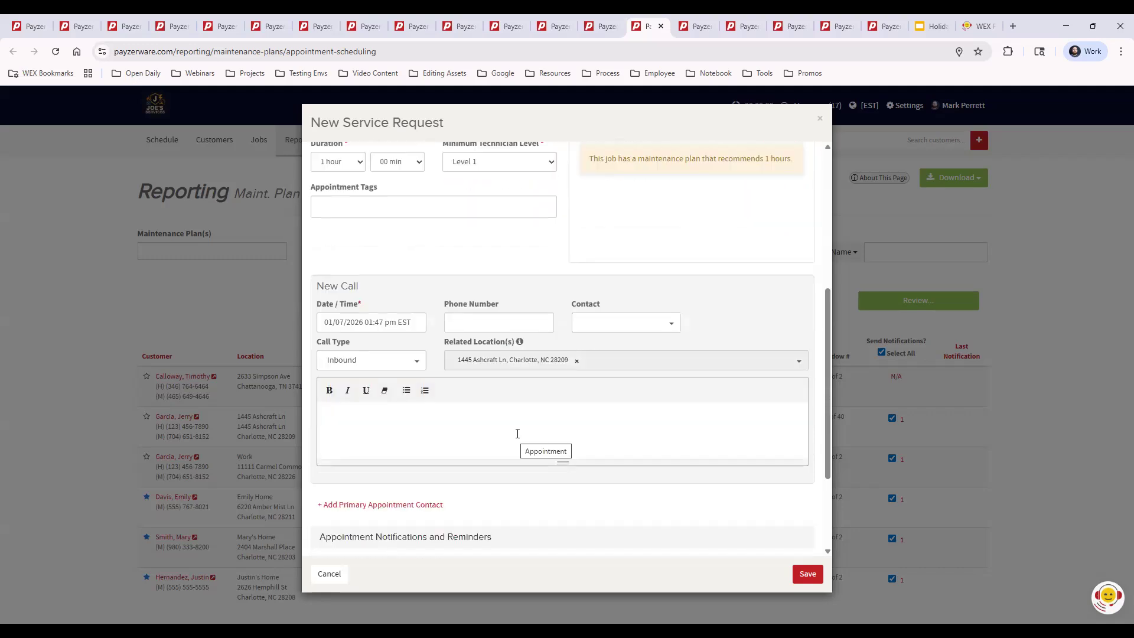
pyautogui.click(821, 122)
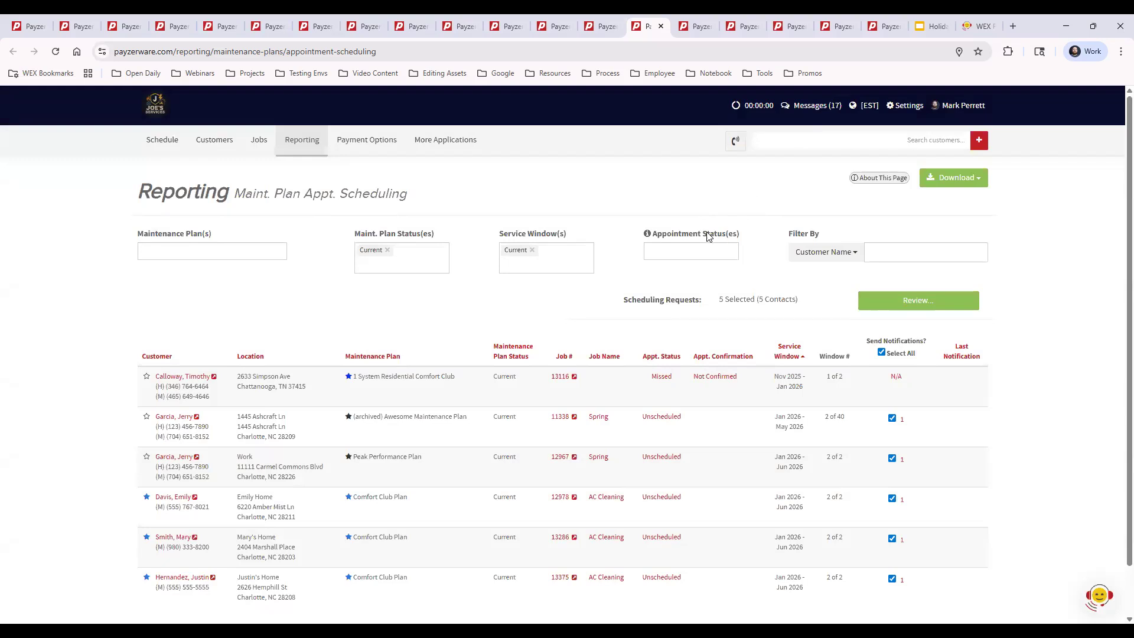
pyautogui.click(664, 420)
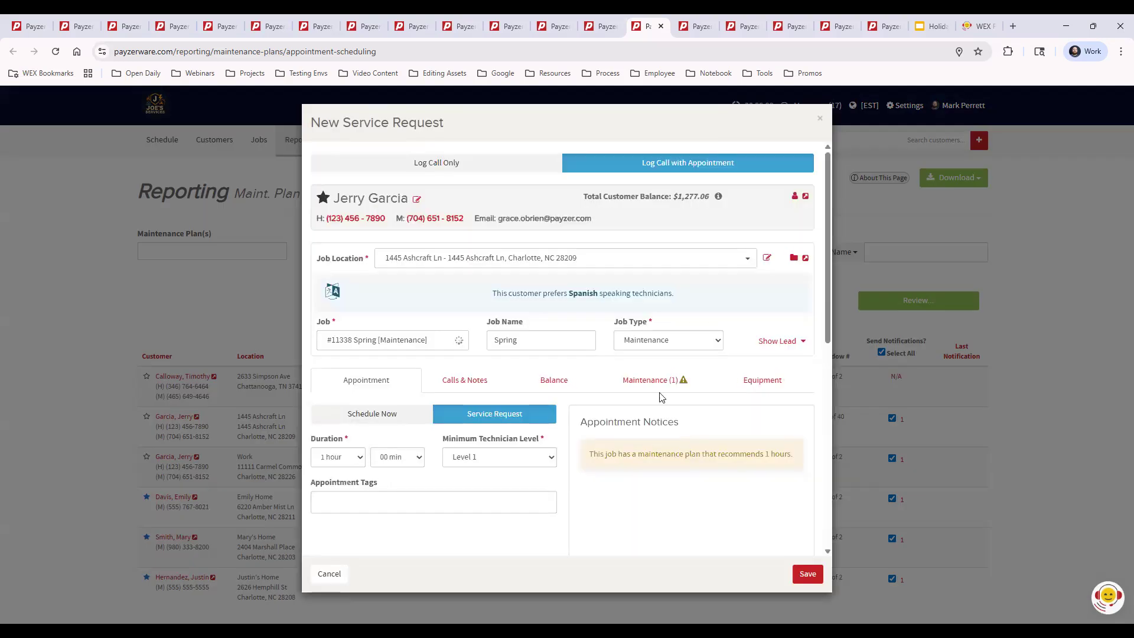
pyautogui.click(820, 118)
# Show the schedule's work queue filters and preview assigning the unassigned Maintenance appointment to the last-listed technician at 11 am on 01/14/2026, without saving.
pyautogui.click(164, 141)
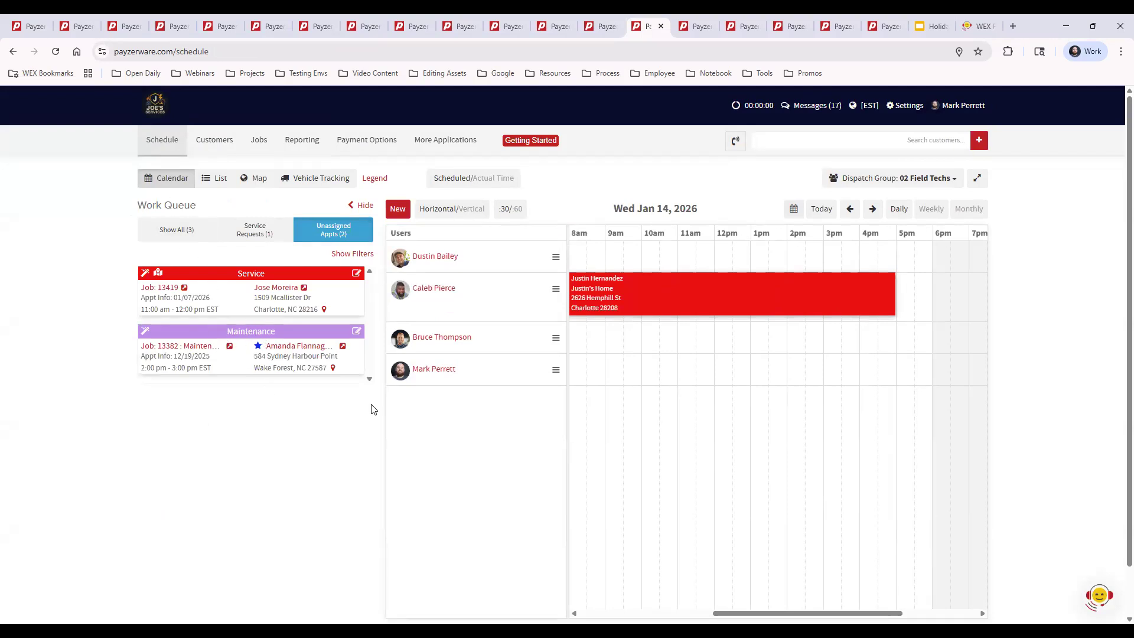
pyautogui.click(342, 257)
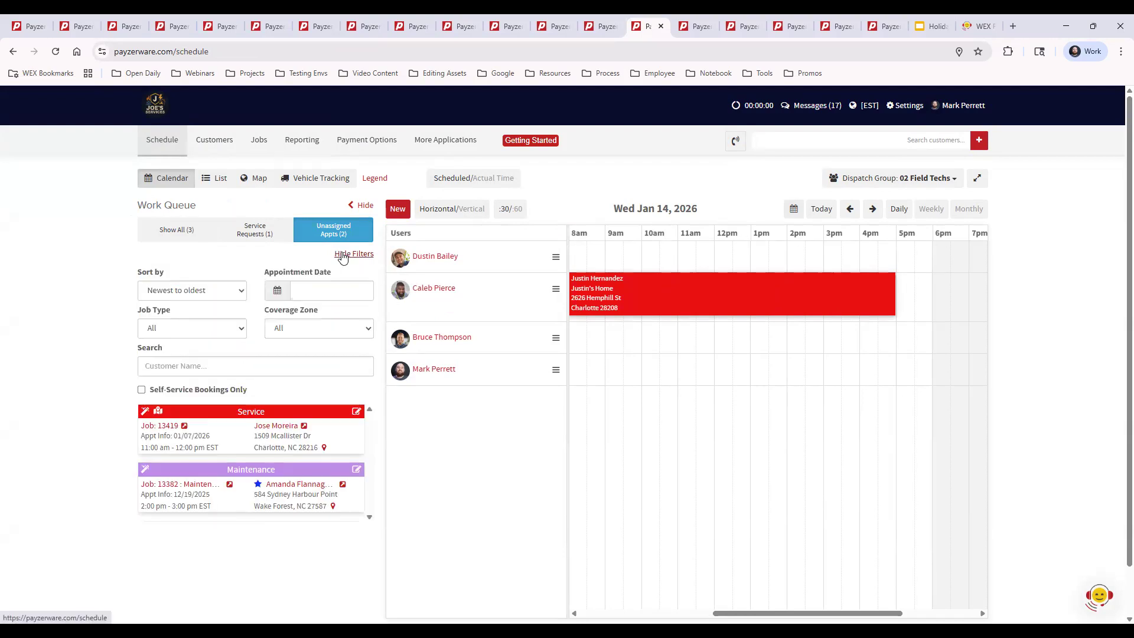
pyautogui.click(169, 367)
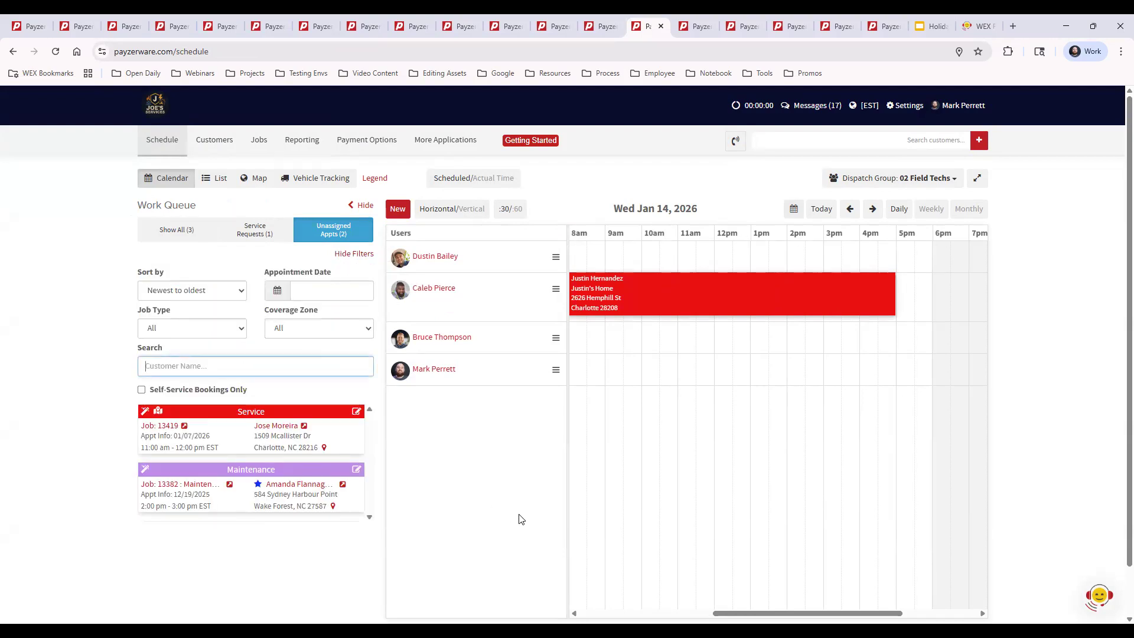
pyautogui.moveTo(229, 471); pyautogui.dragTo(690, 370)
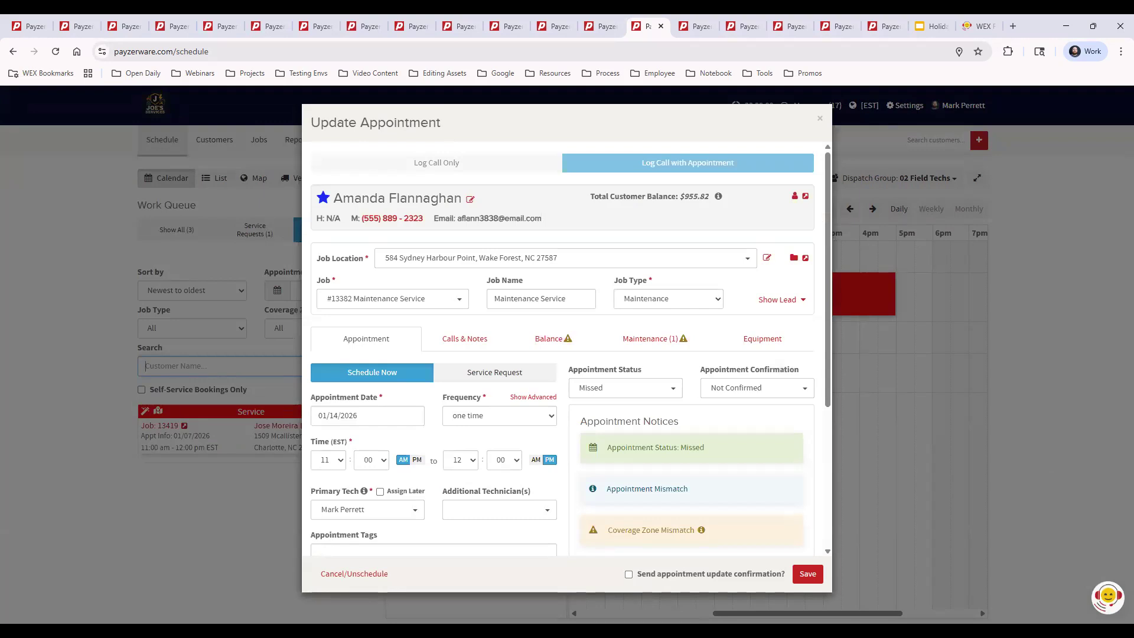
pyautogui.click(820, 122)
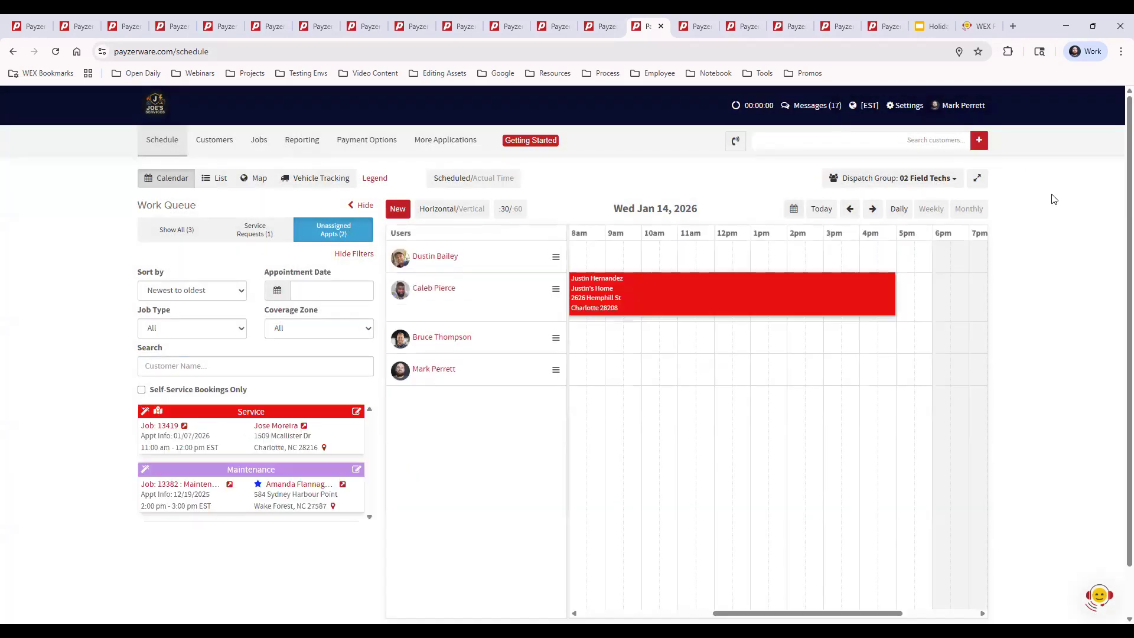
# Switch to the WEX FSM Holiday Referral Promotion help article, open Video Courses and Webinars in the help messenger and find the Past Webinars list.
pyautogui.click(931, 27)
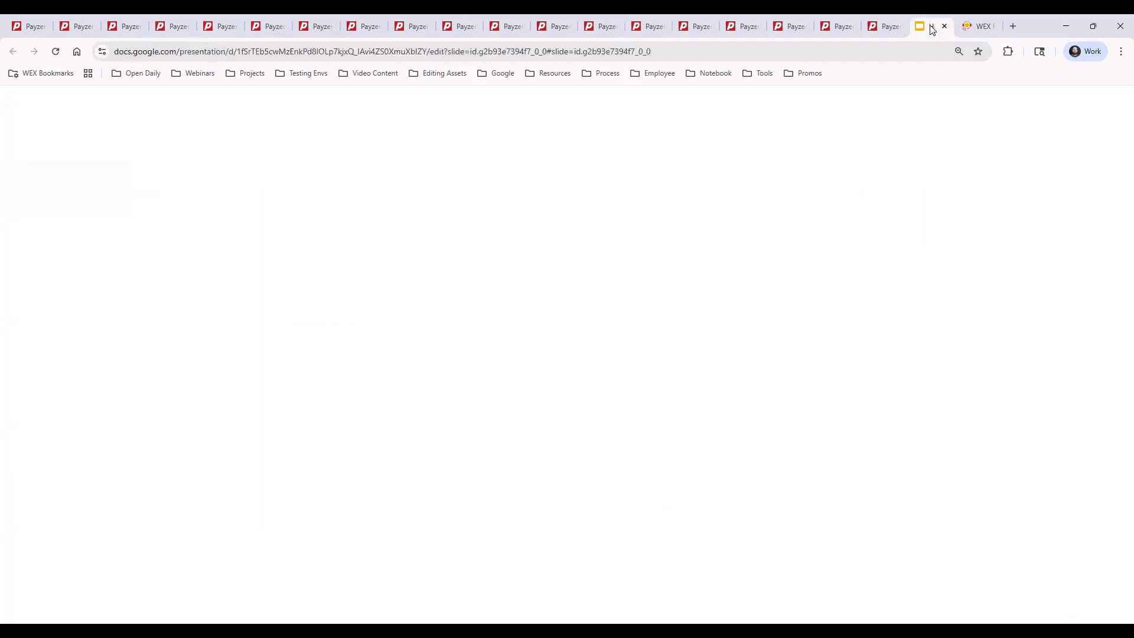
pyautogui.click(972, 100)
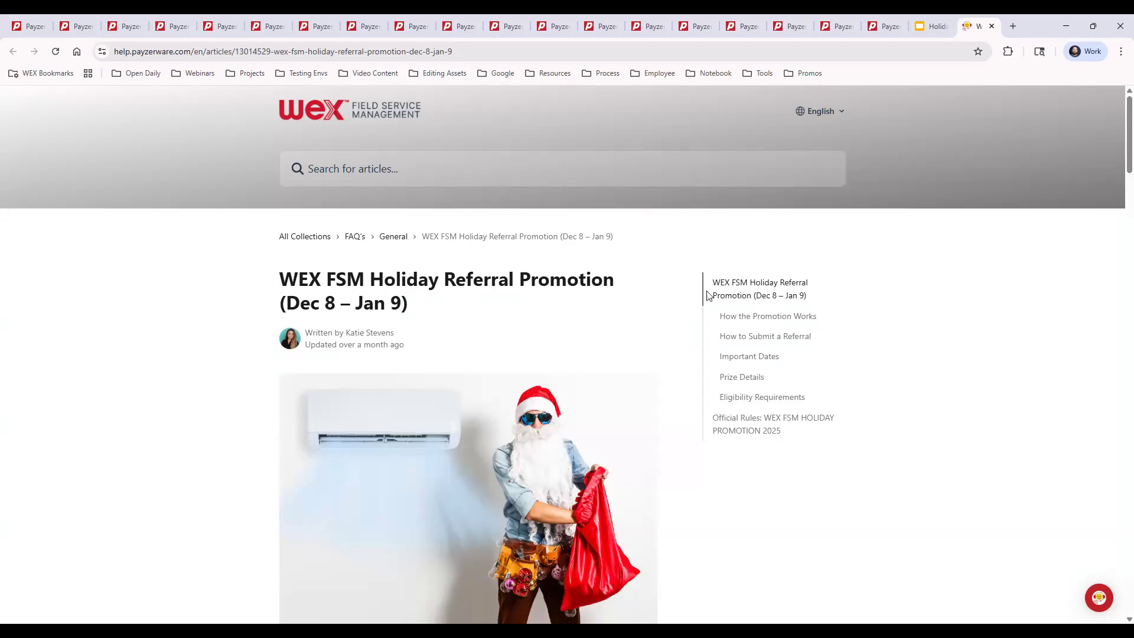
pyautogui.click(1099, 600)
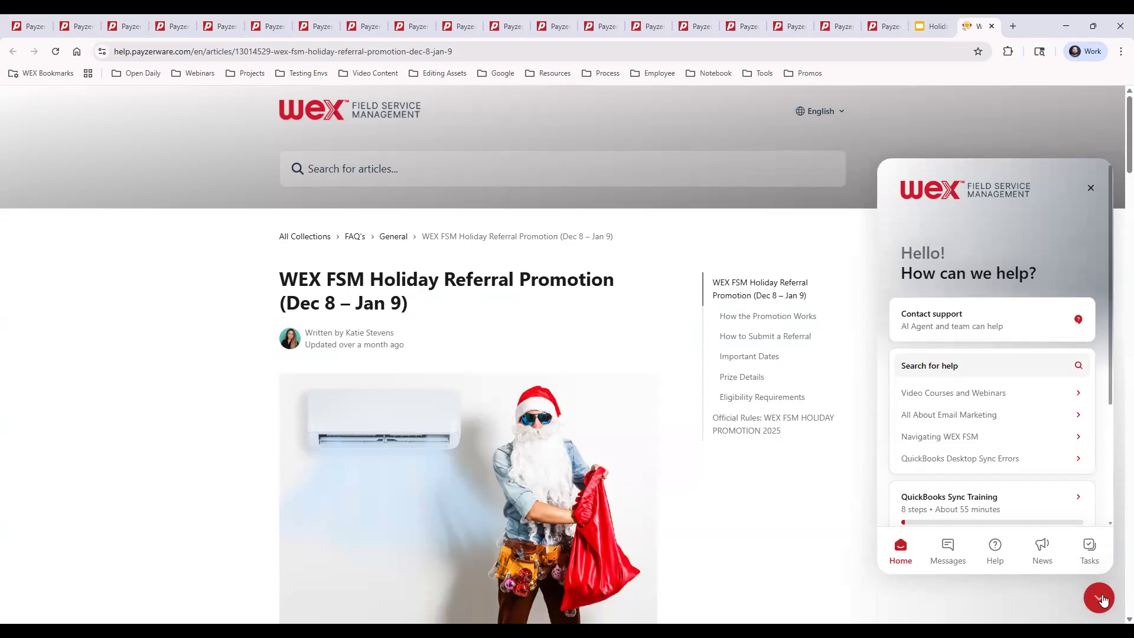
pyautogui.click(924, 393)
pyautogui.moveTo(1111, 204); pyautogui.dragTo(1103, 477)
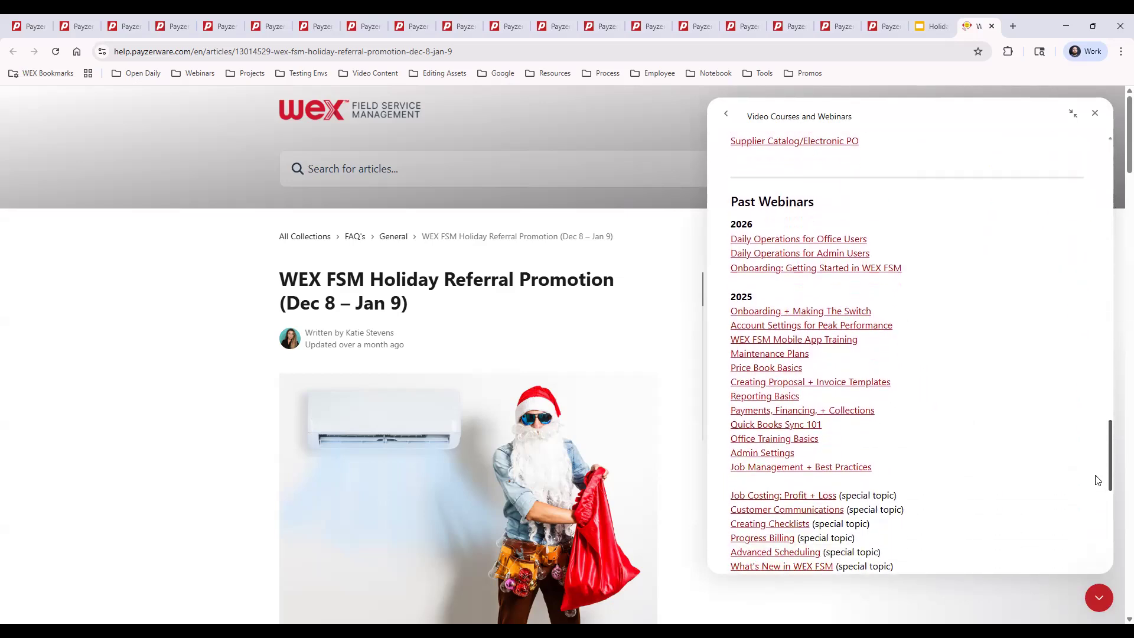